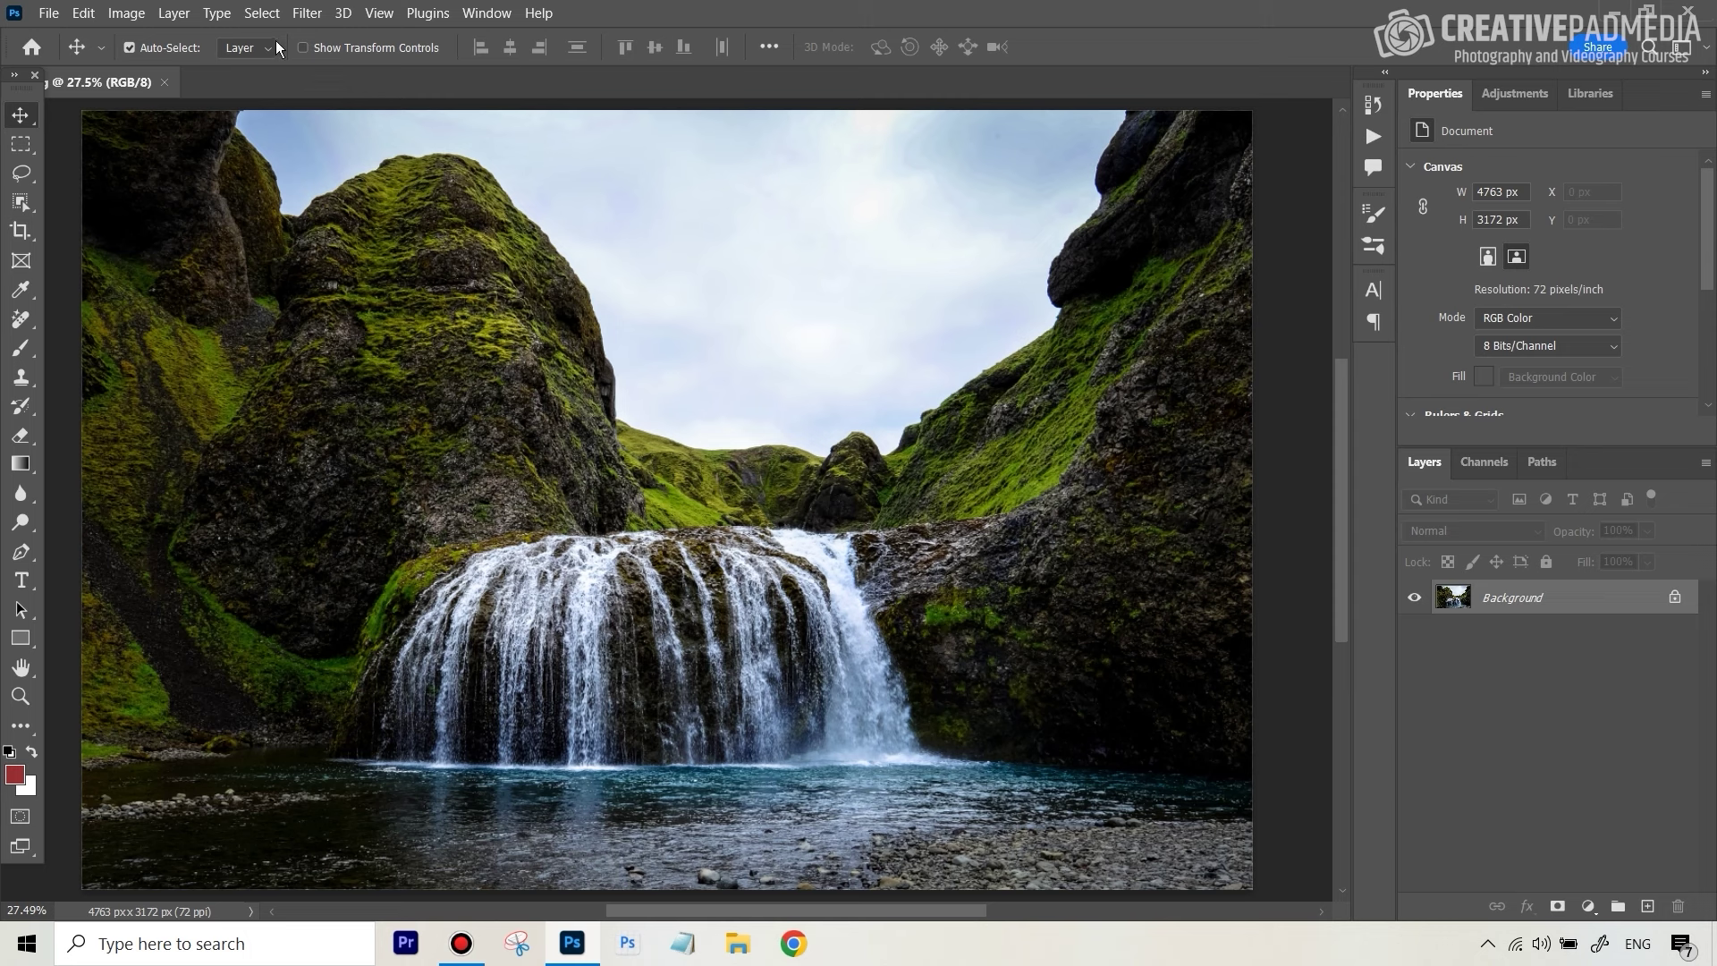
Select the sky with Select > Sky and unlock the Background into an editable Layer 0.
{"action": "left_click", "coordinate": [266, 14]}
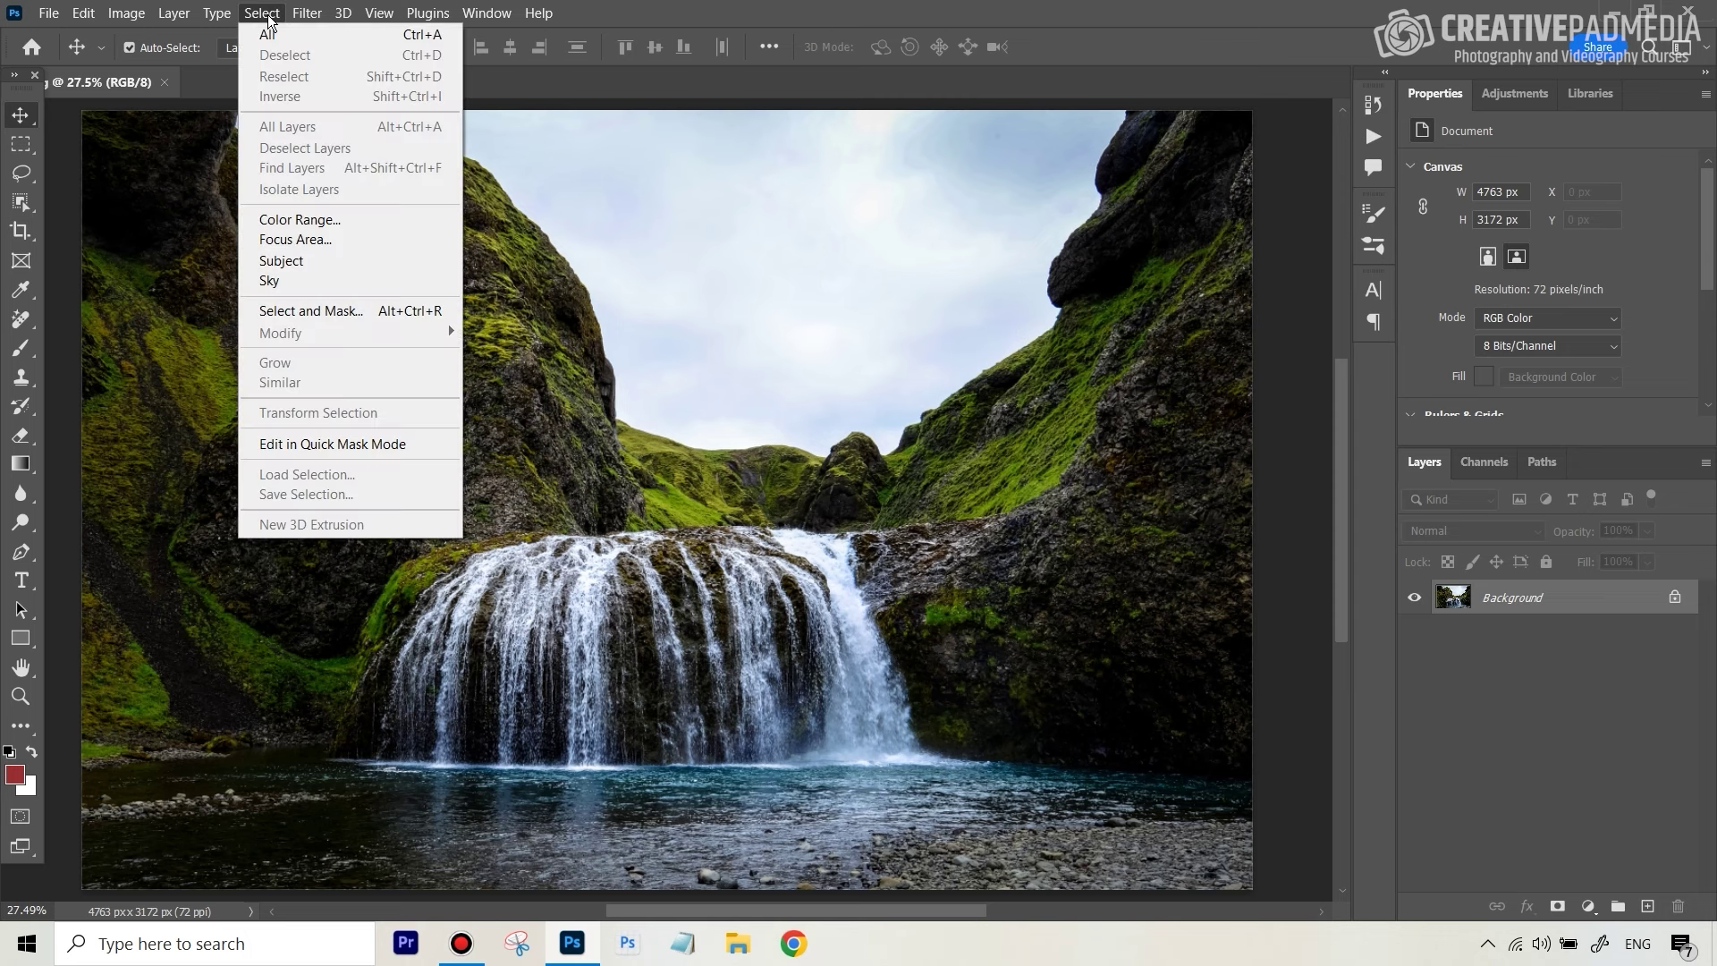
{"action": "left_click", "coordinate": [270, 282]}
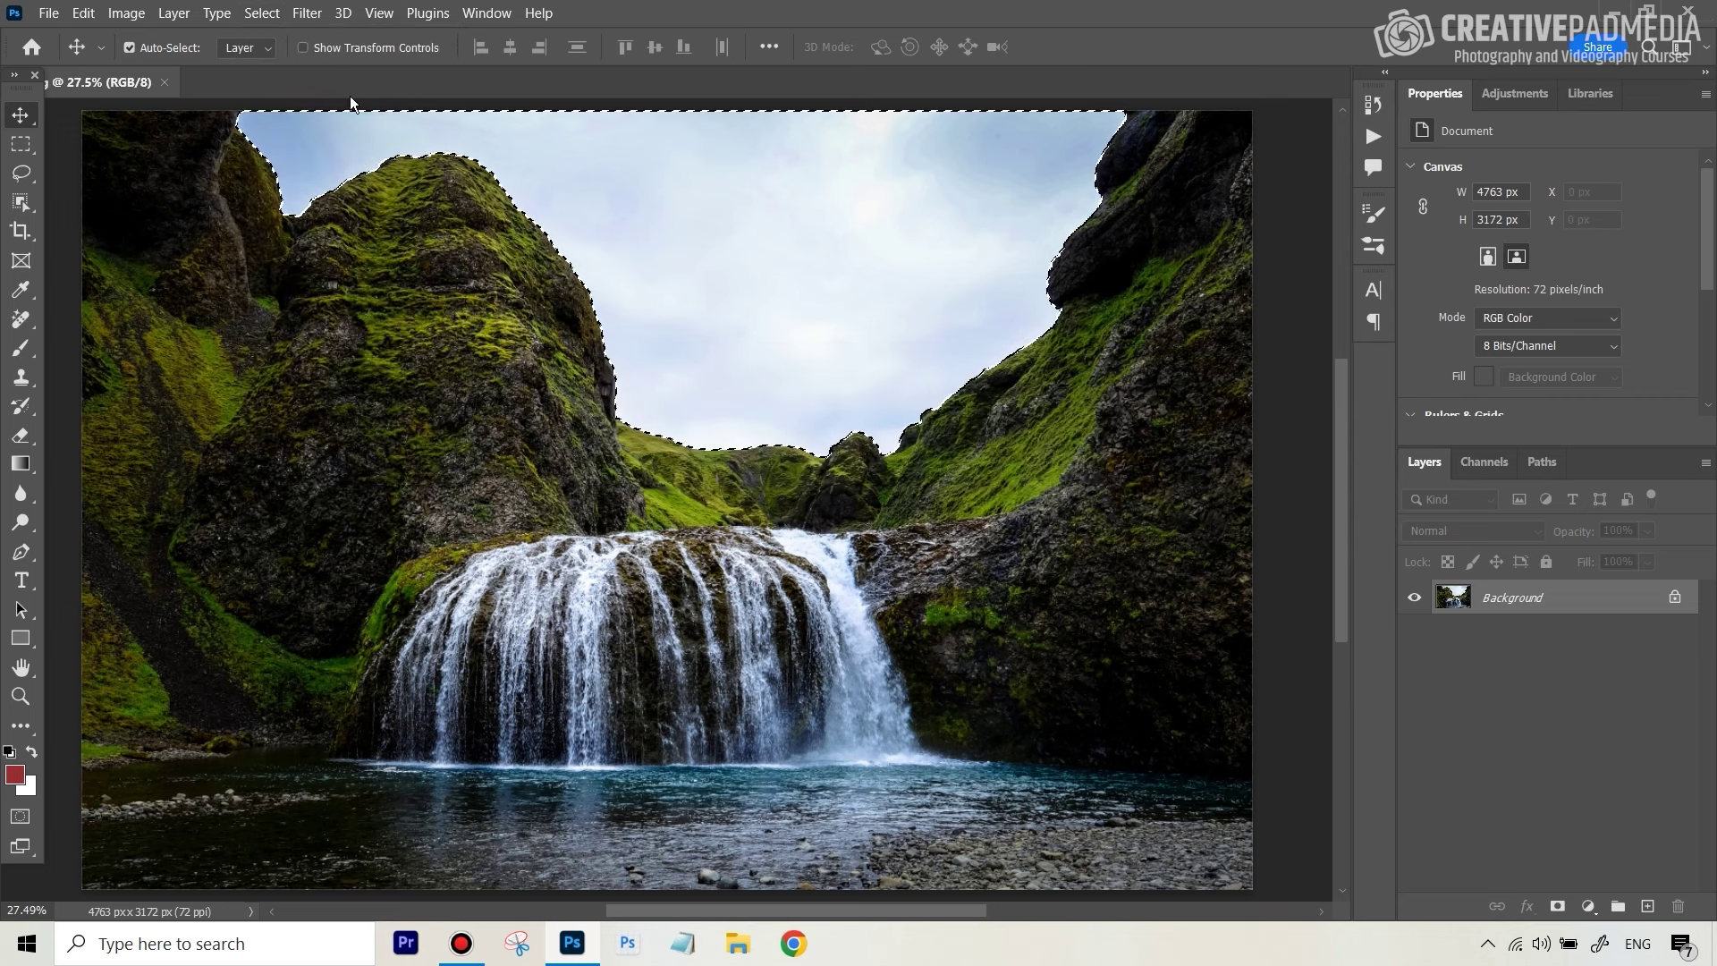
{"action": "left_click", "coordinate": [1674, 596]}
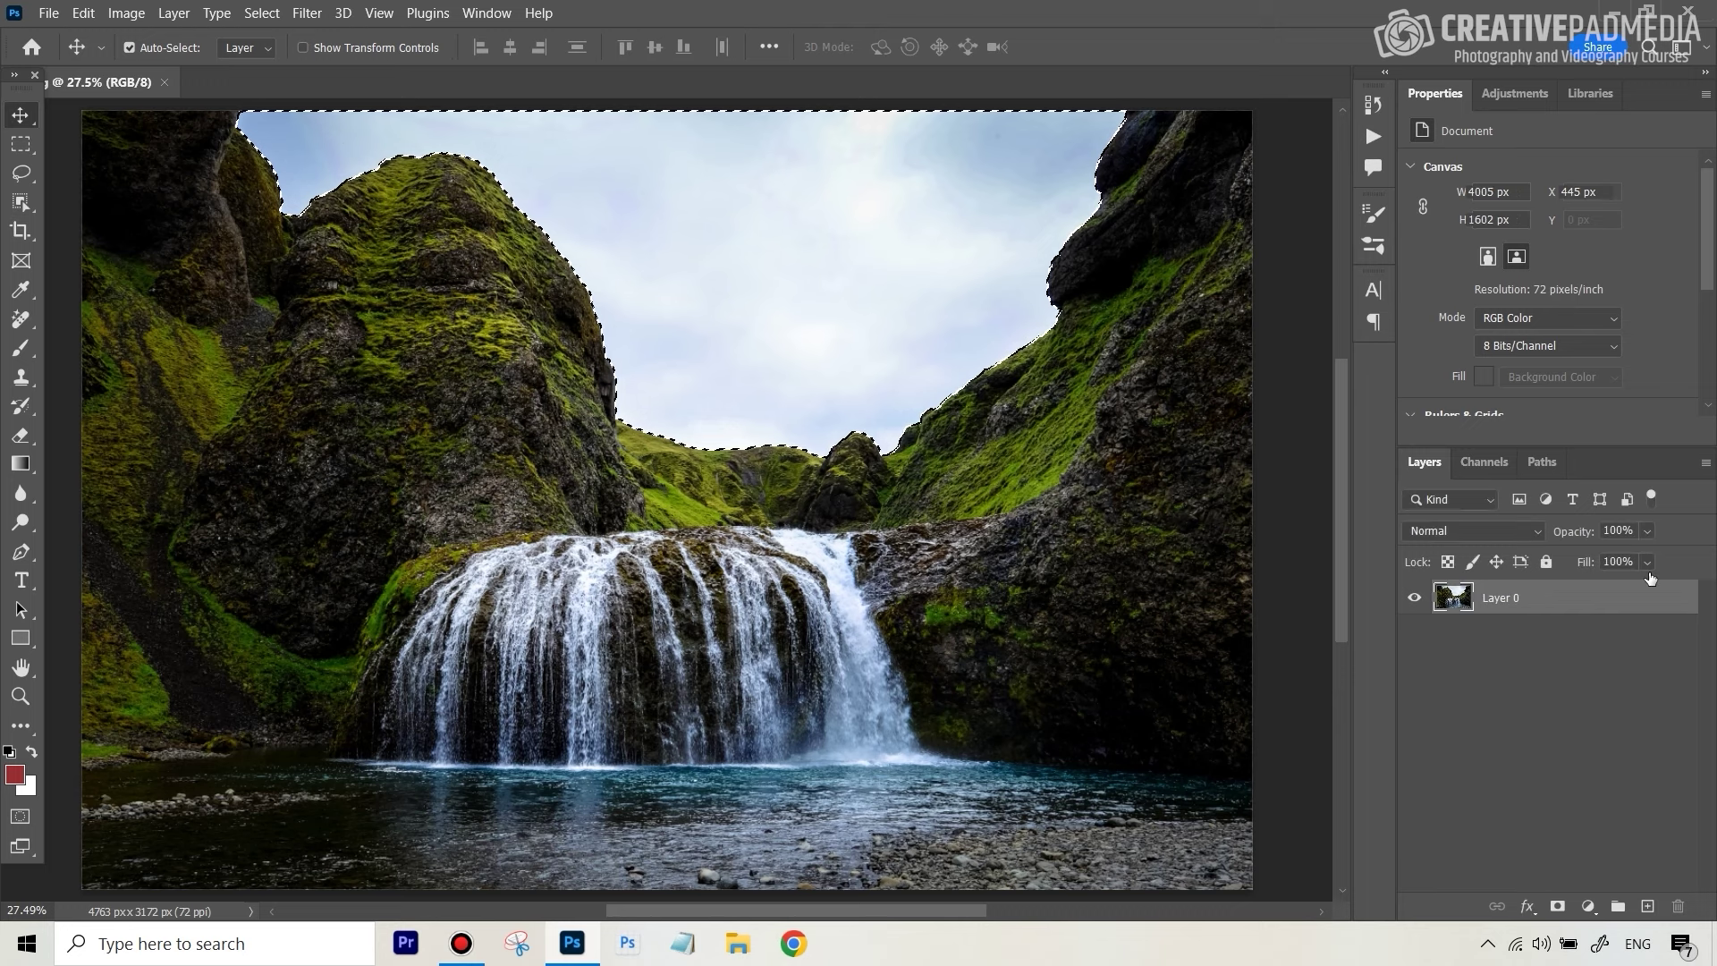
{"action": "double_click", "coordinate": [1610, 597]}
{"action": "left_click", "coordinate": [1455, 276]}
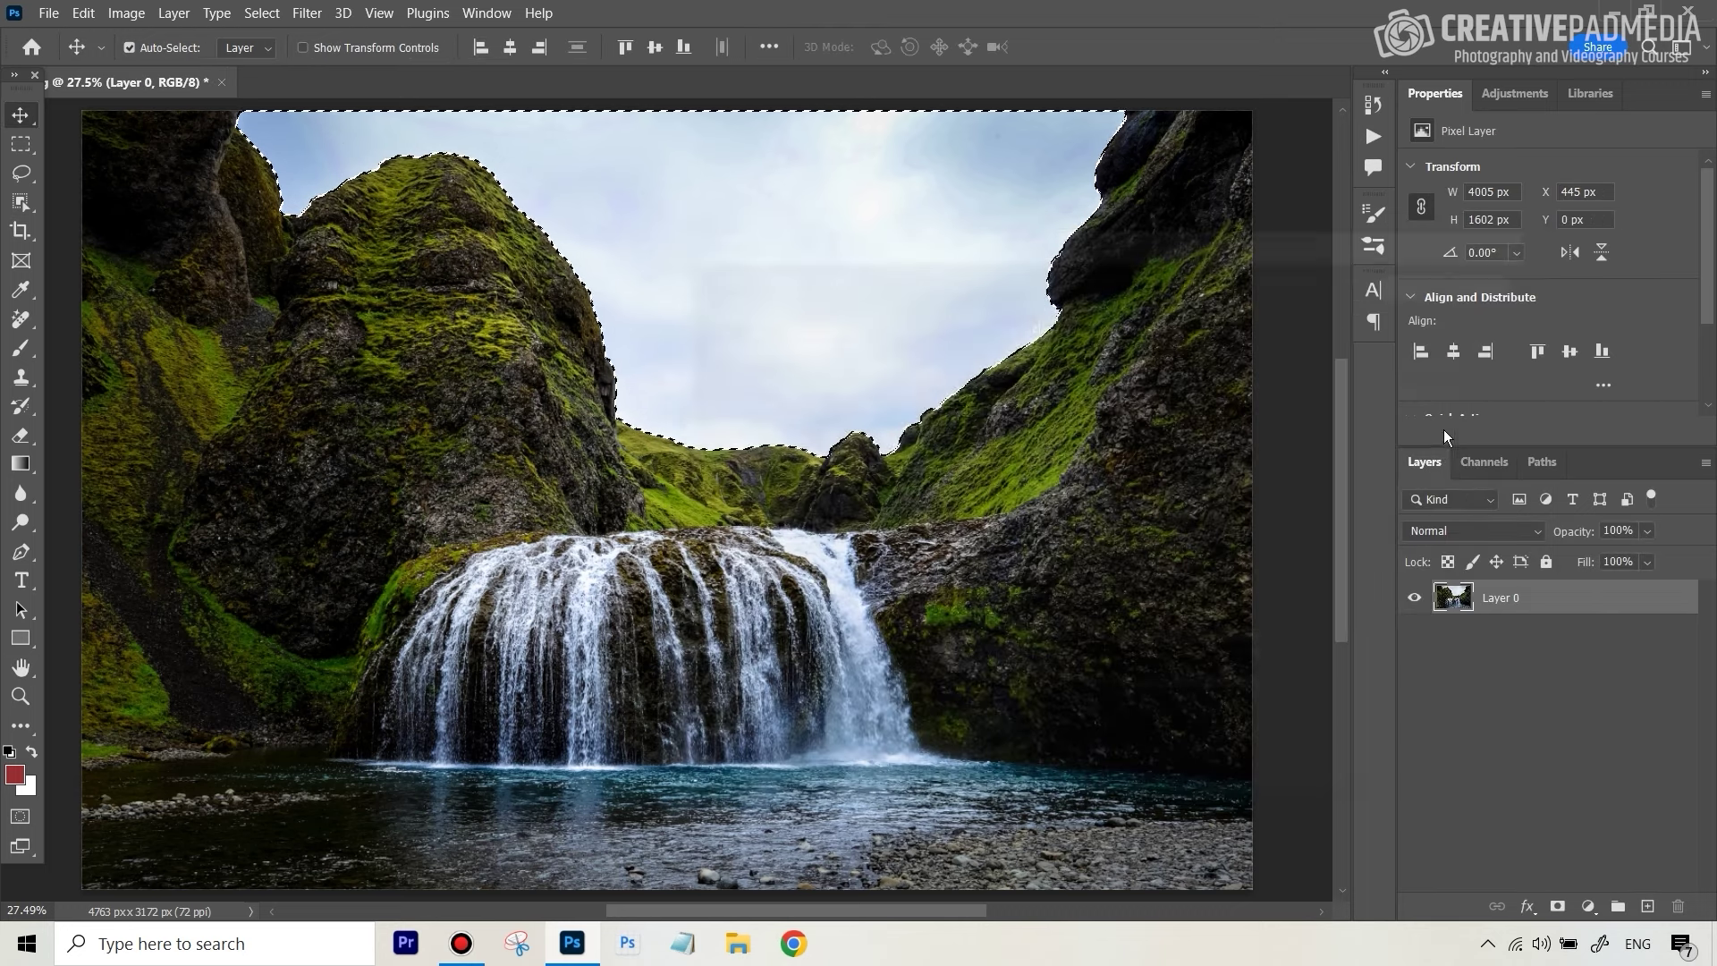
Delete the selected sky, then restore it and clear the selection.
{"action": "key", "text": "Delete"}
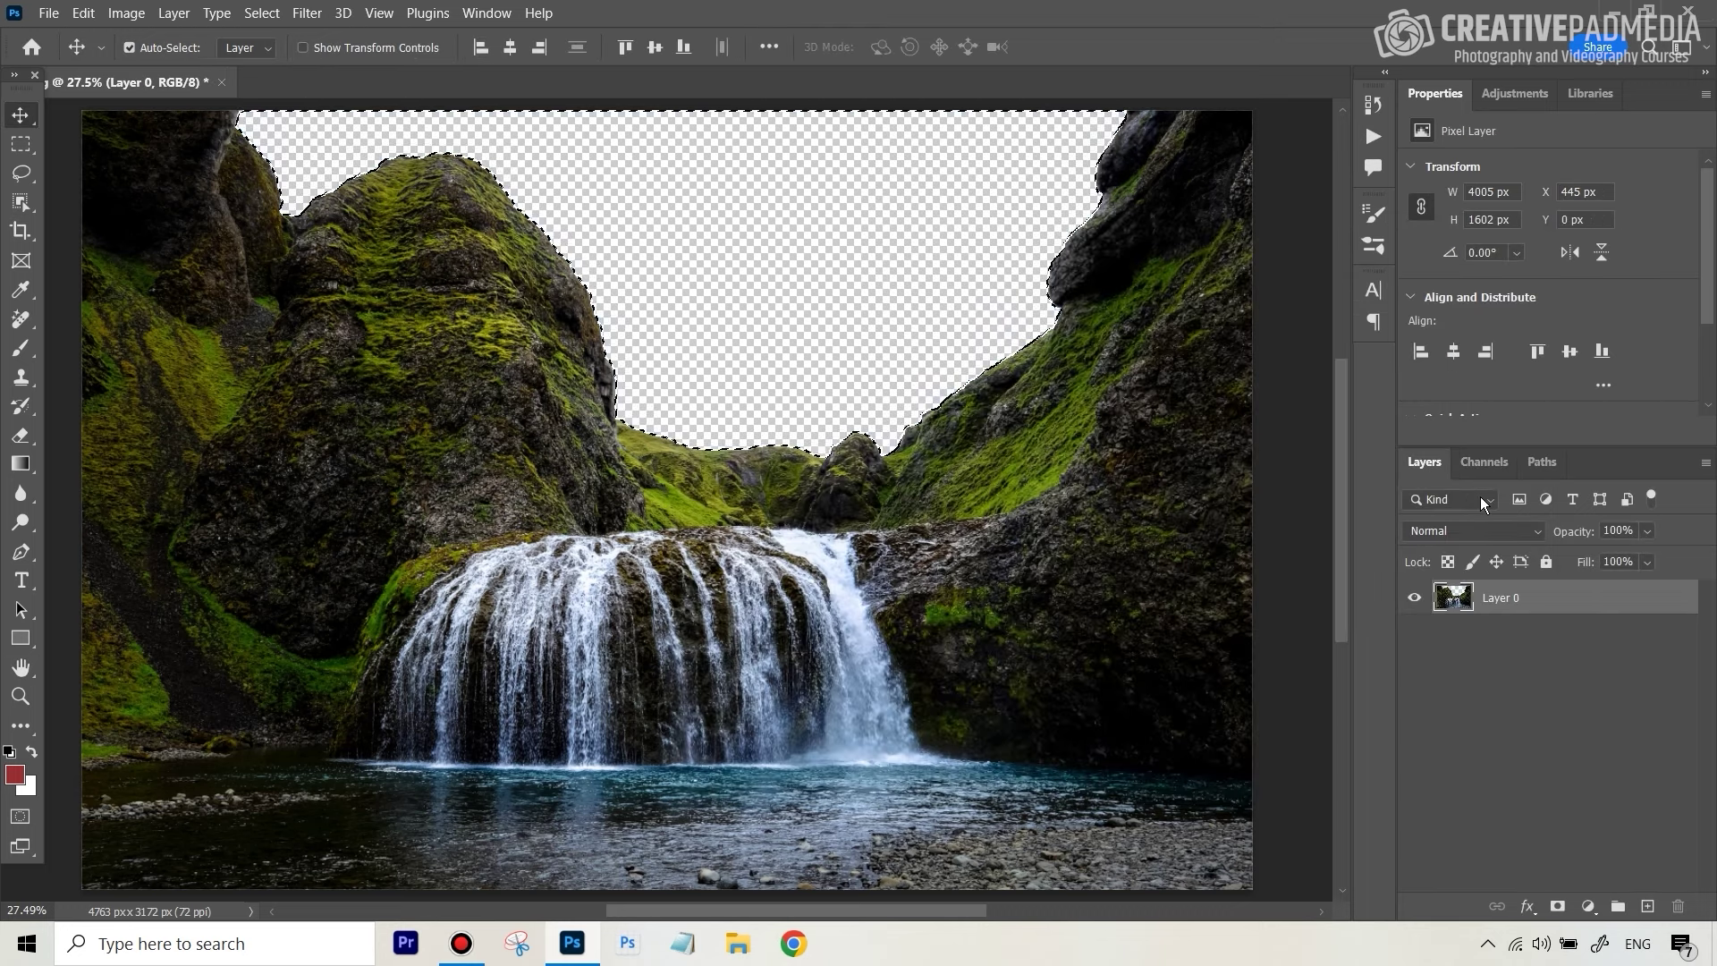
{"action": "key", "text": "ctrl"}
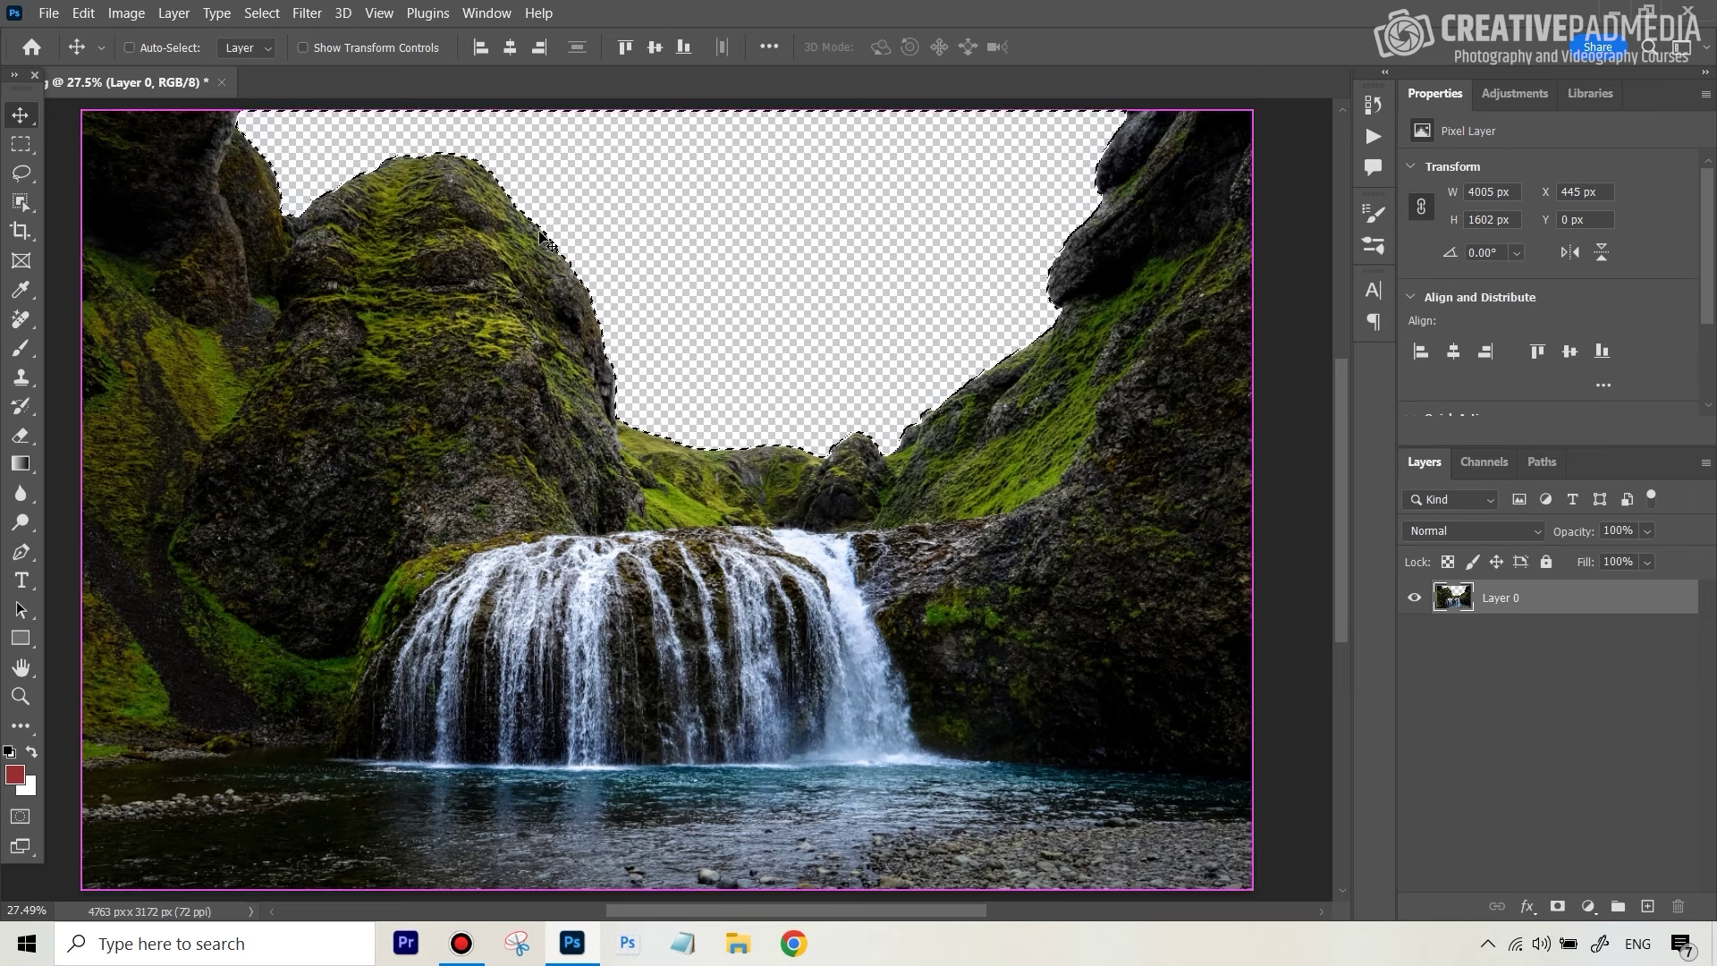
{"action": "key", "text": "ctrl+d"}
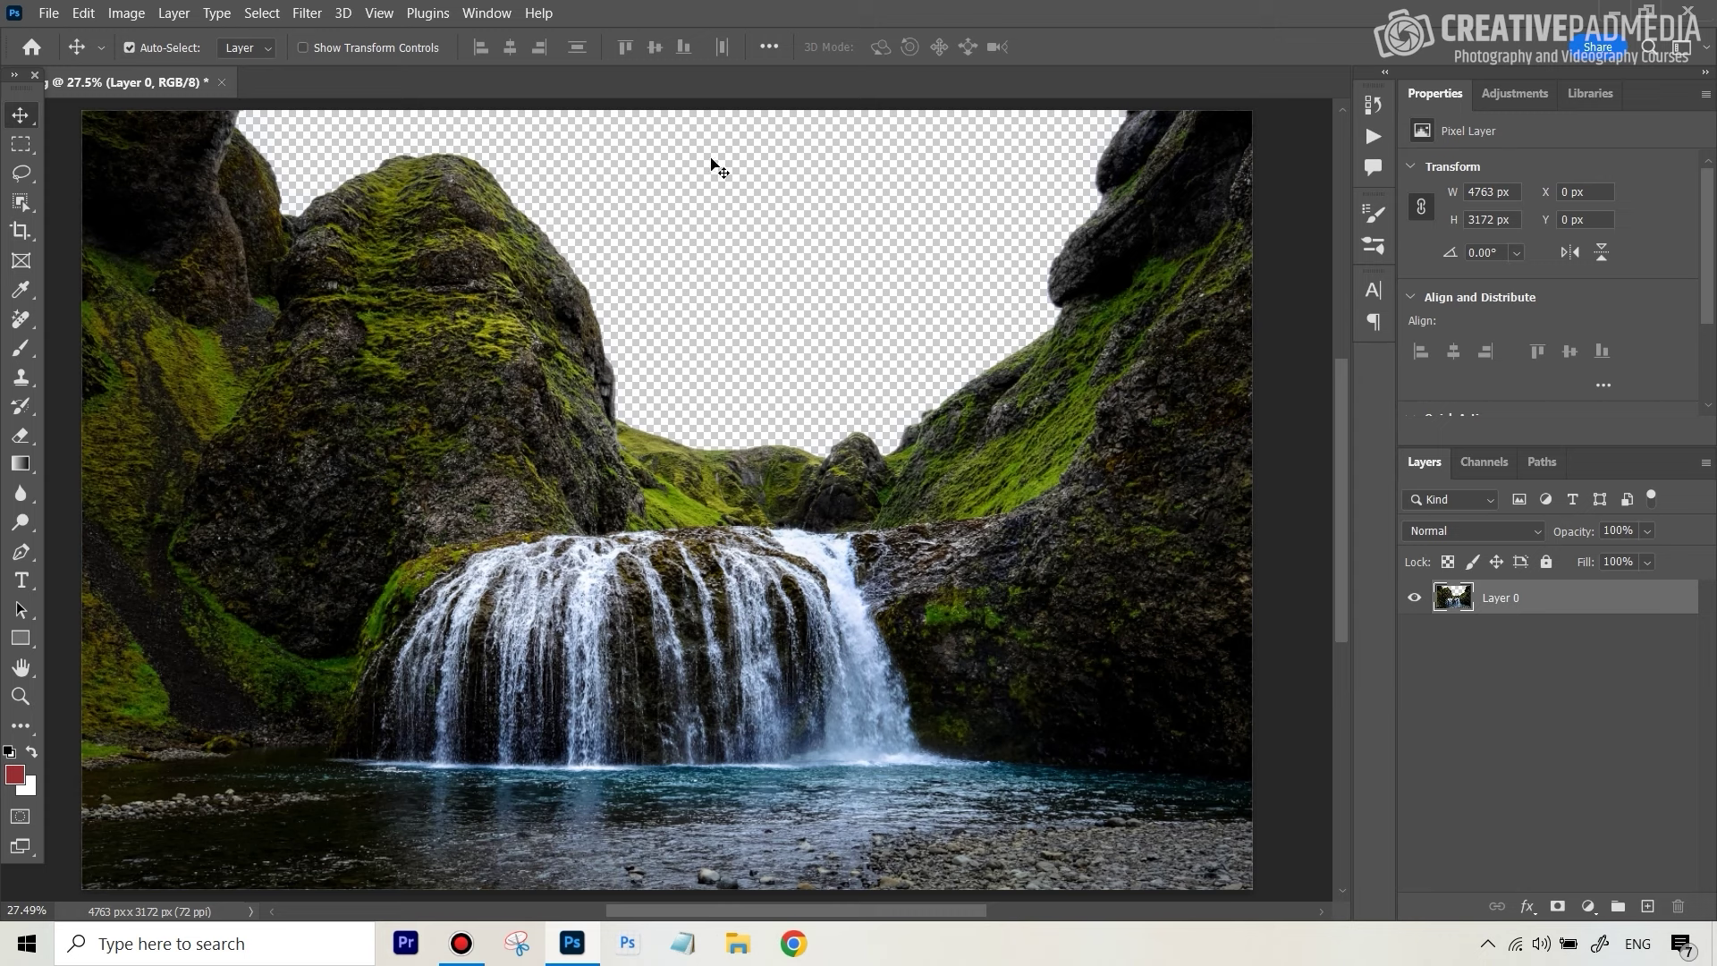
{"action": "key", "text": "ctrl"}
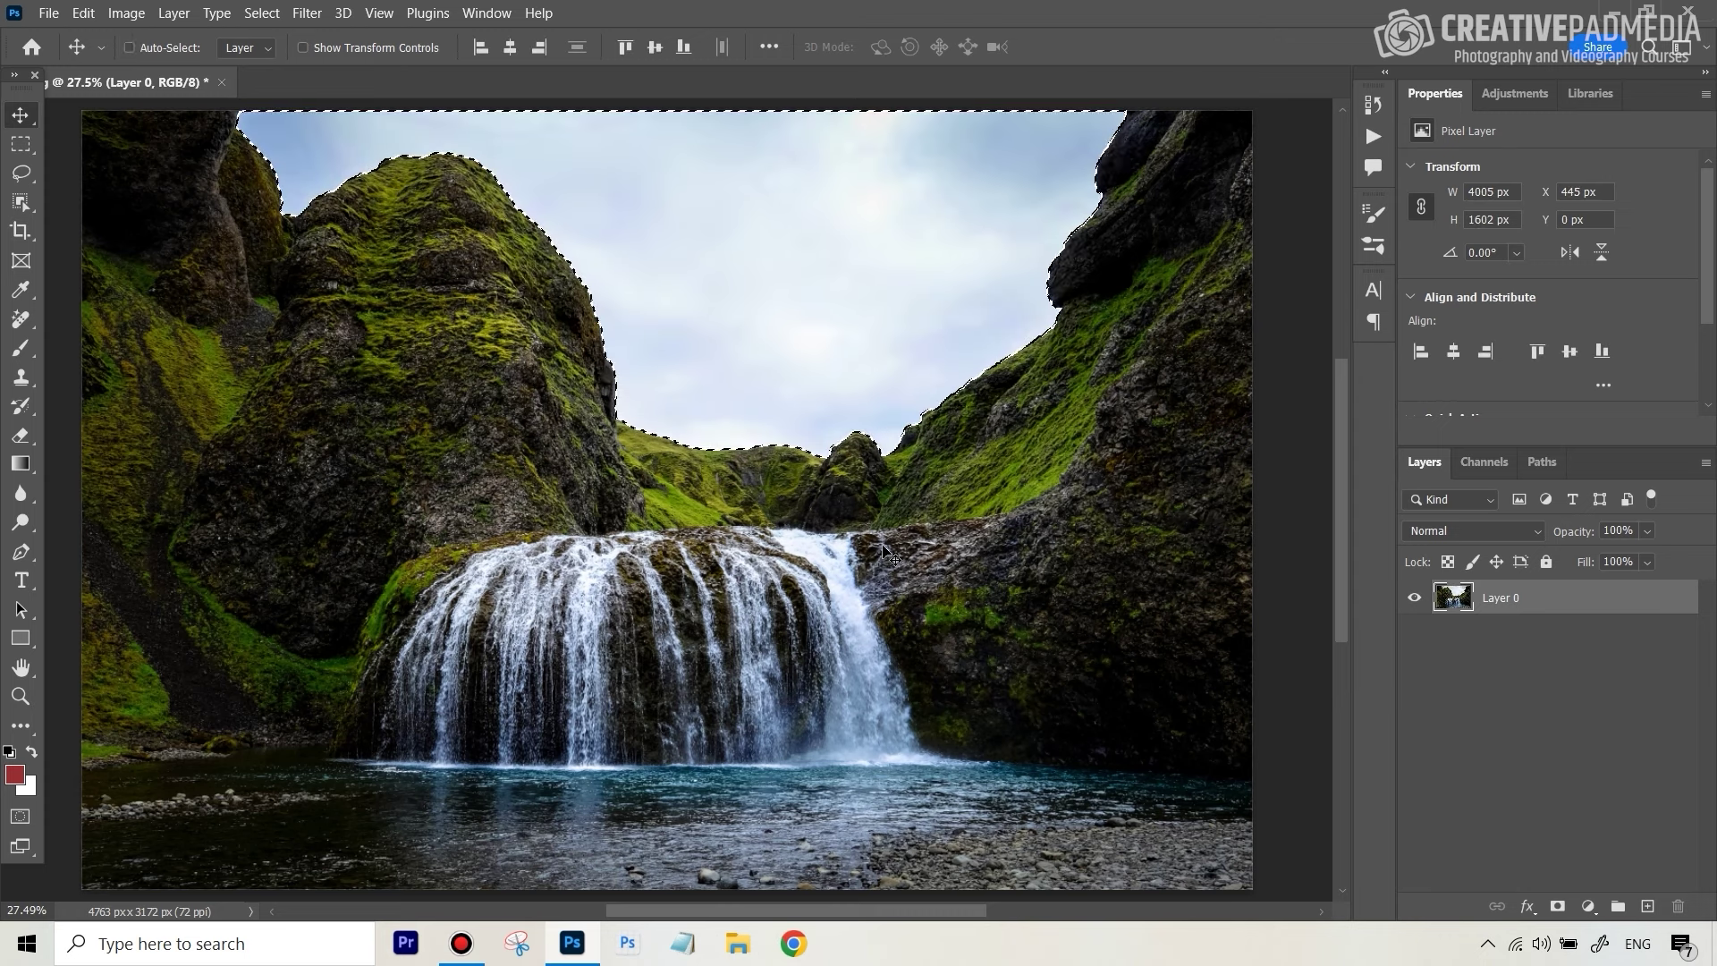
{"action": "key", "text": "ctrl+d"}
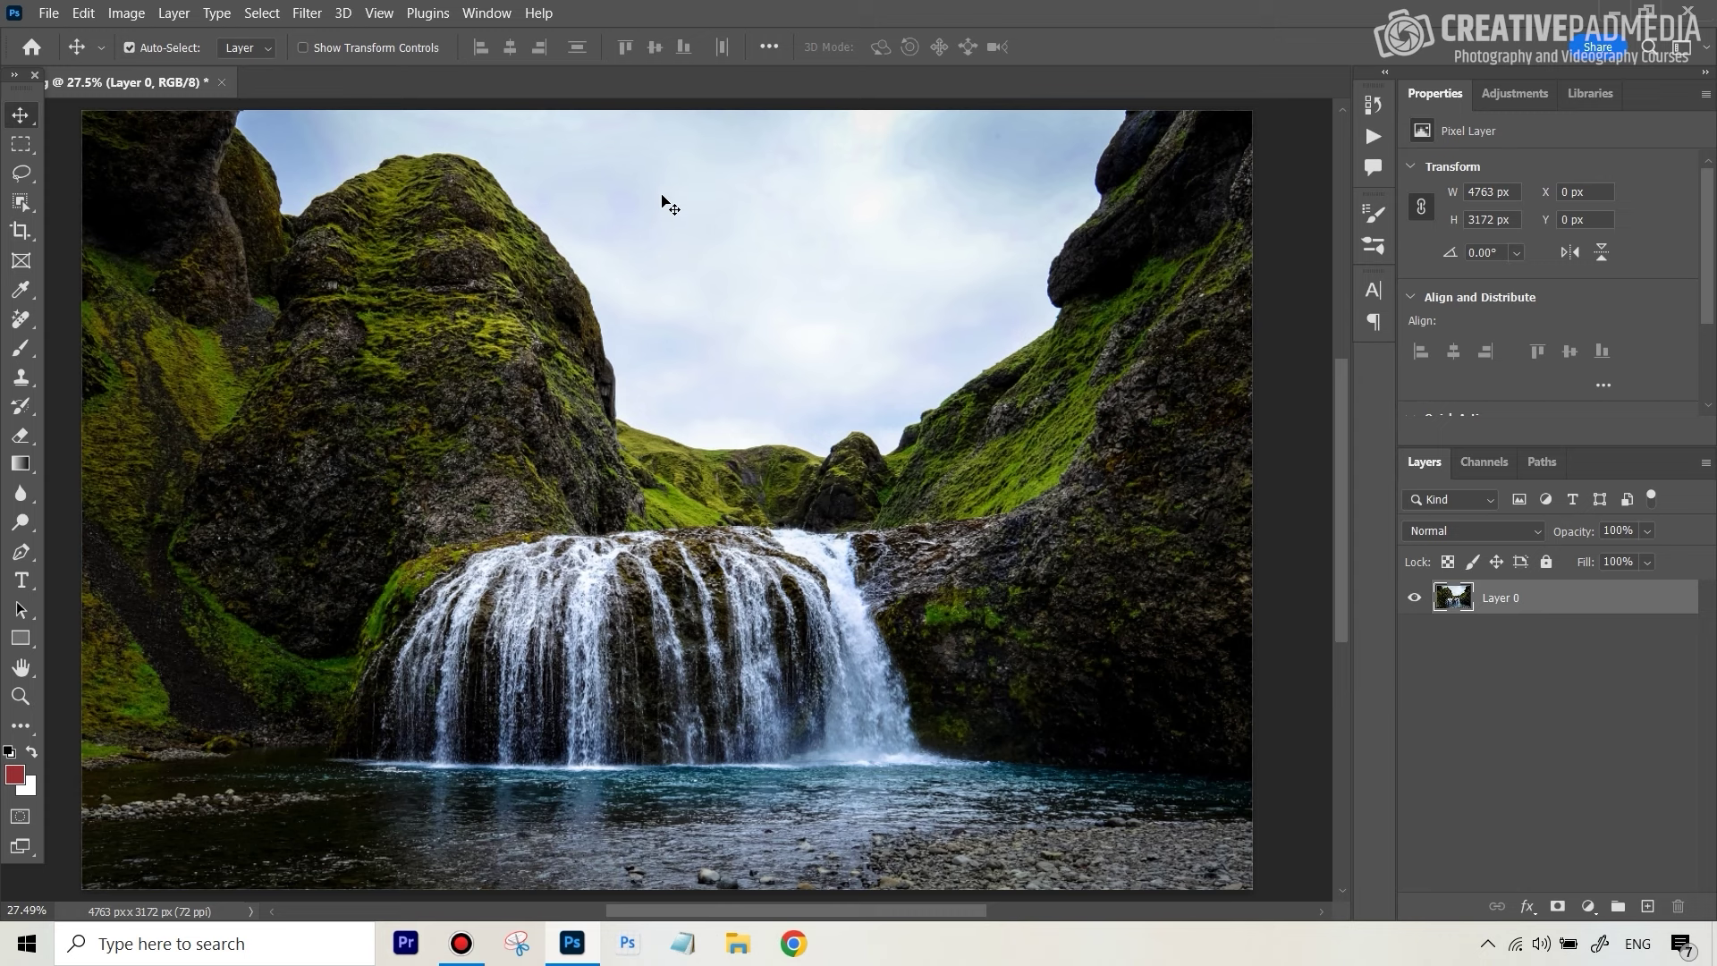
Launch Edit > Sky Replacement on the waterfall photo and move its dialog beside the canvas.
{"action": "left_click", "coordinate": [81, 14]}
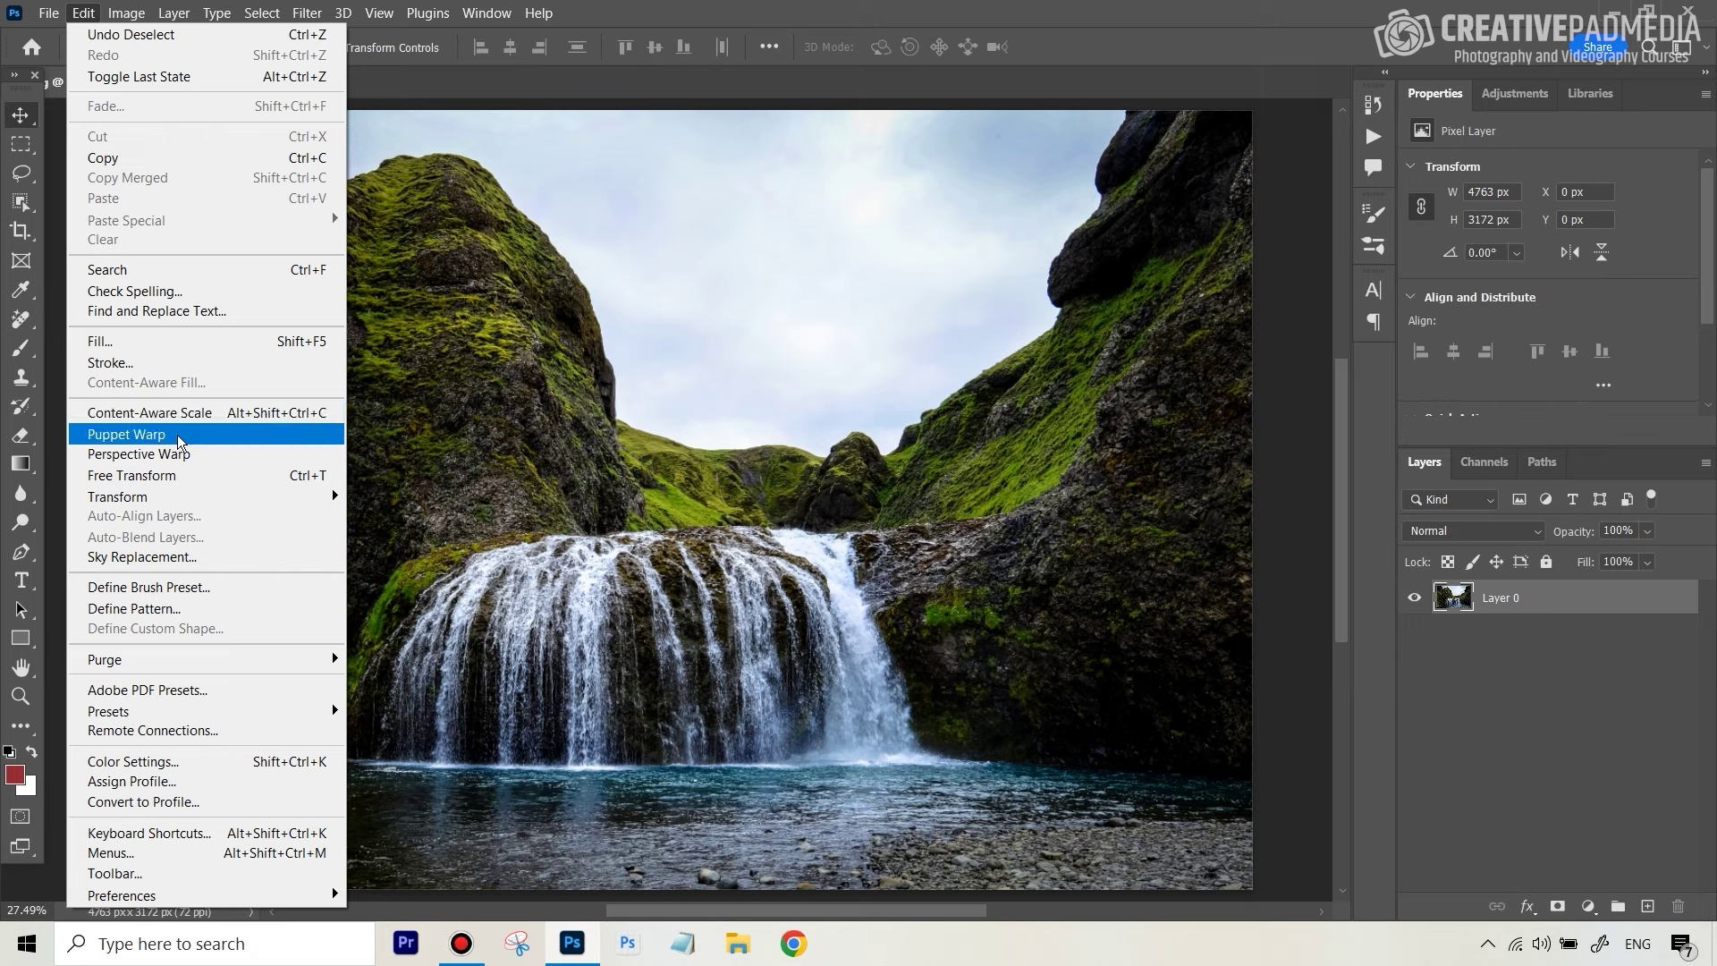
{"action": "left_click", "coordinate": [143, 557]}
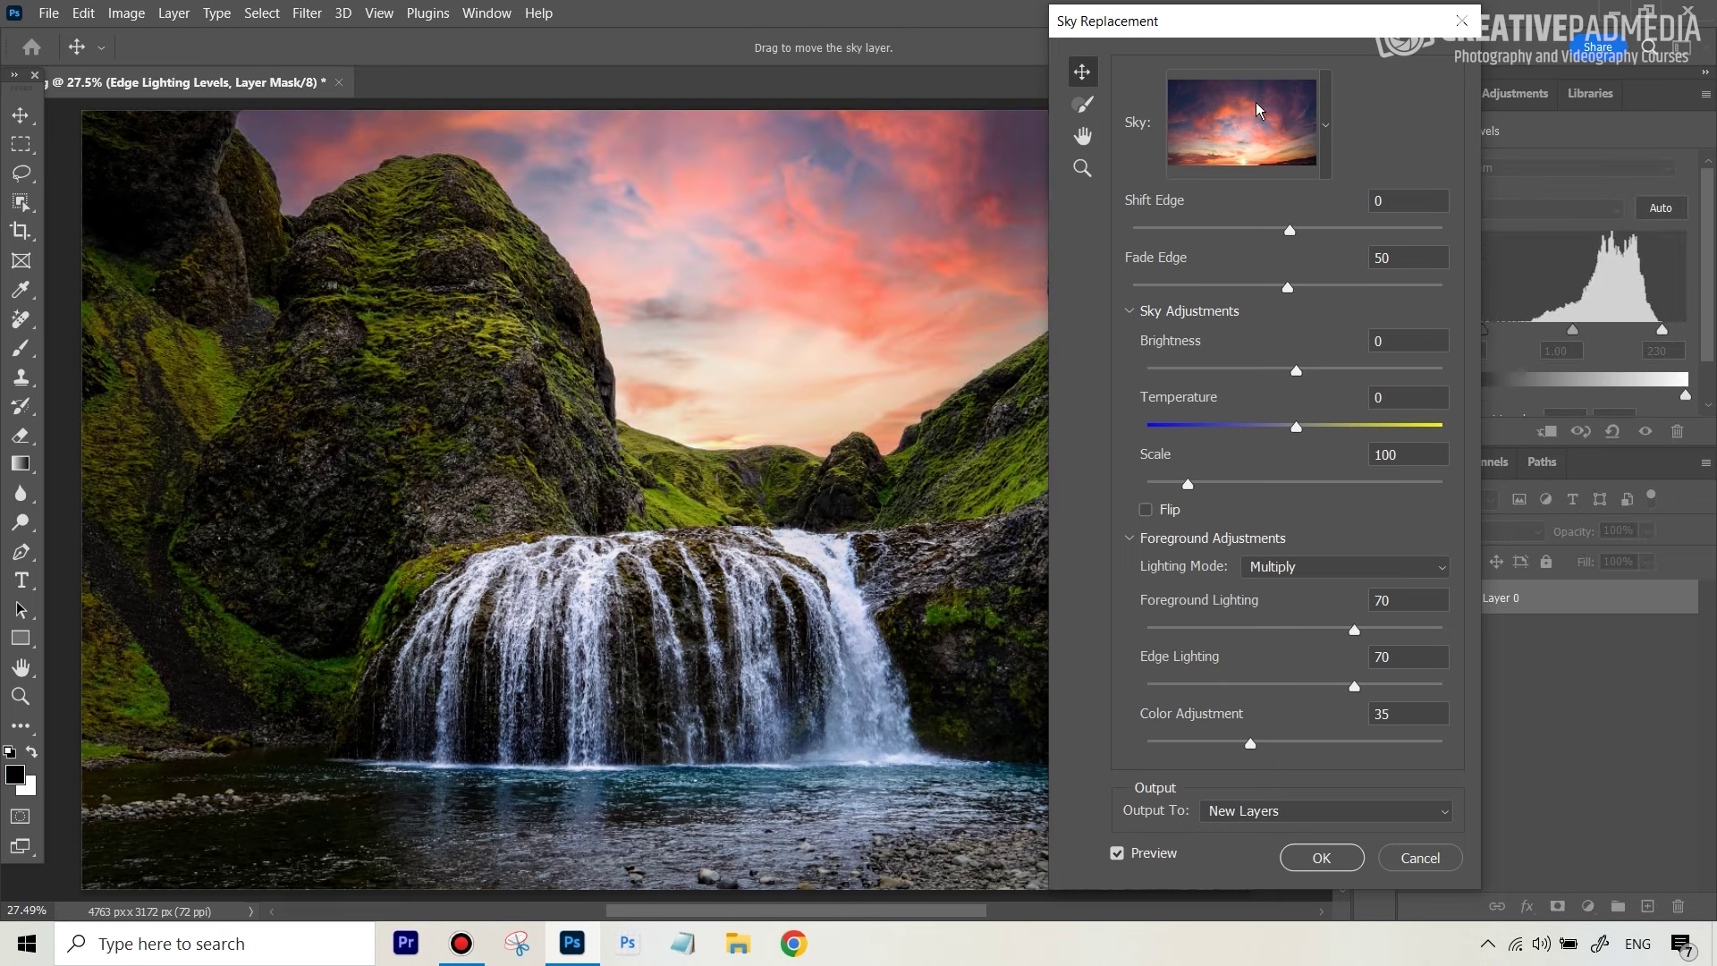
{"action": "left_click_drag", "start_coordinate": [1174, 33], "coordinate": [1355, 40]}
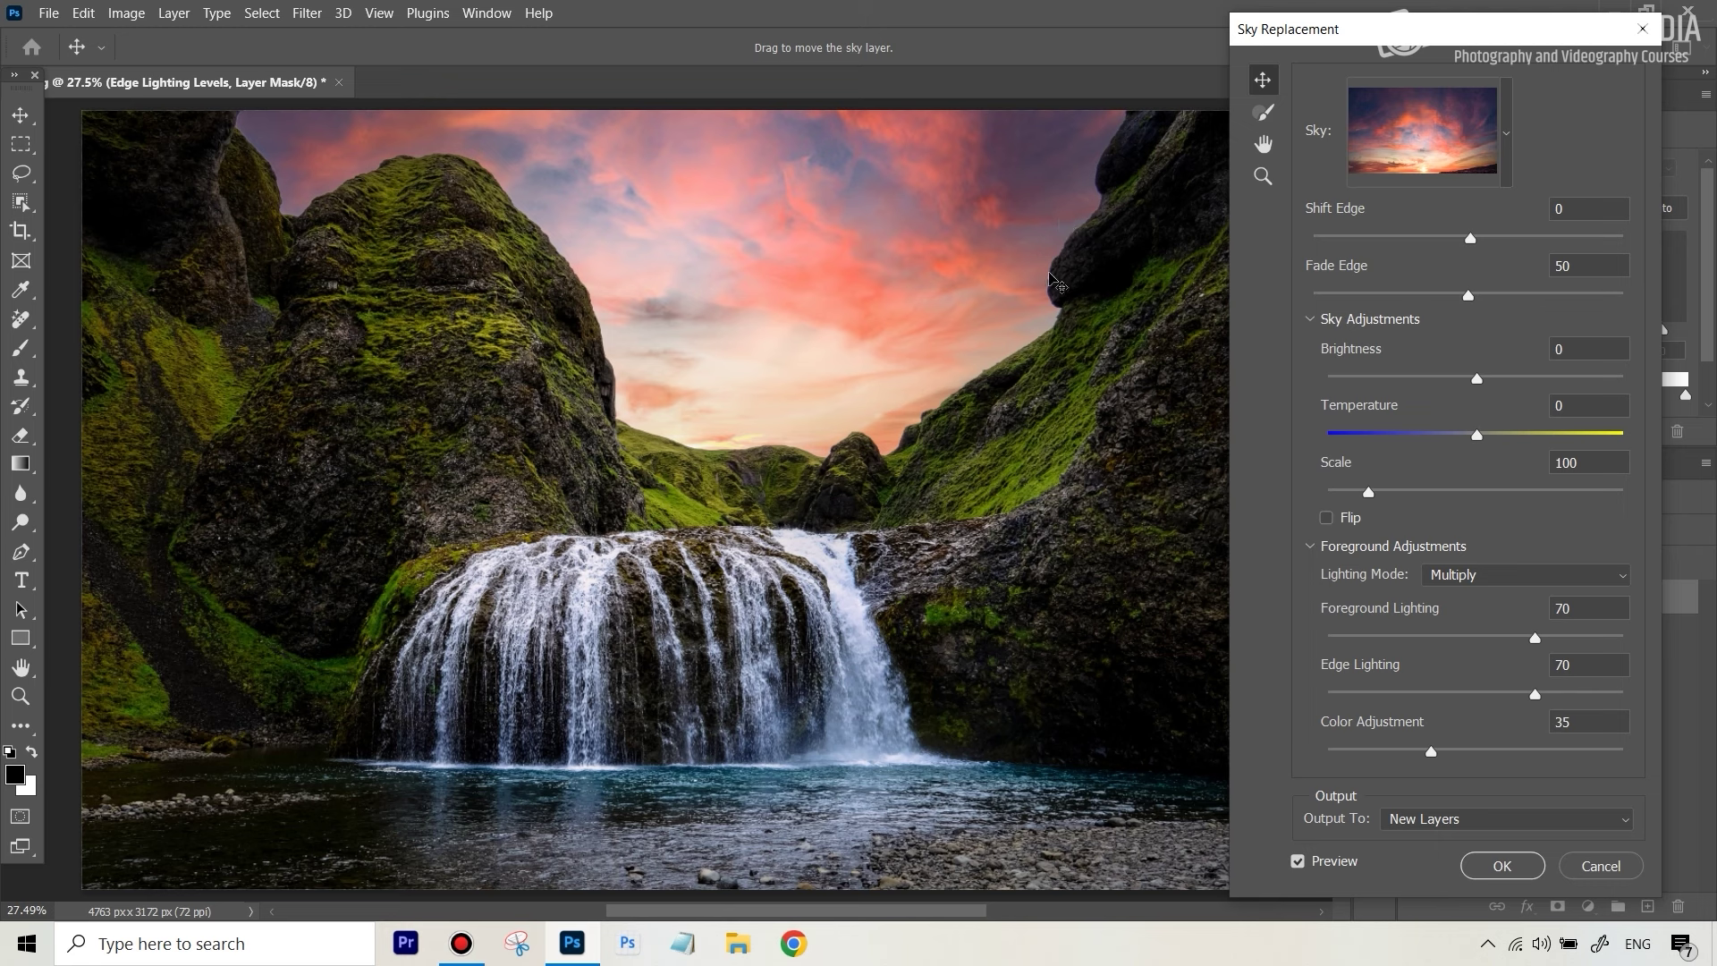
Preview a blue sky with white clouds from the sky presets.
{"action": "left_click", "coordinate": [1503, 160]}
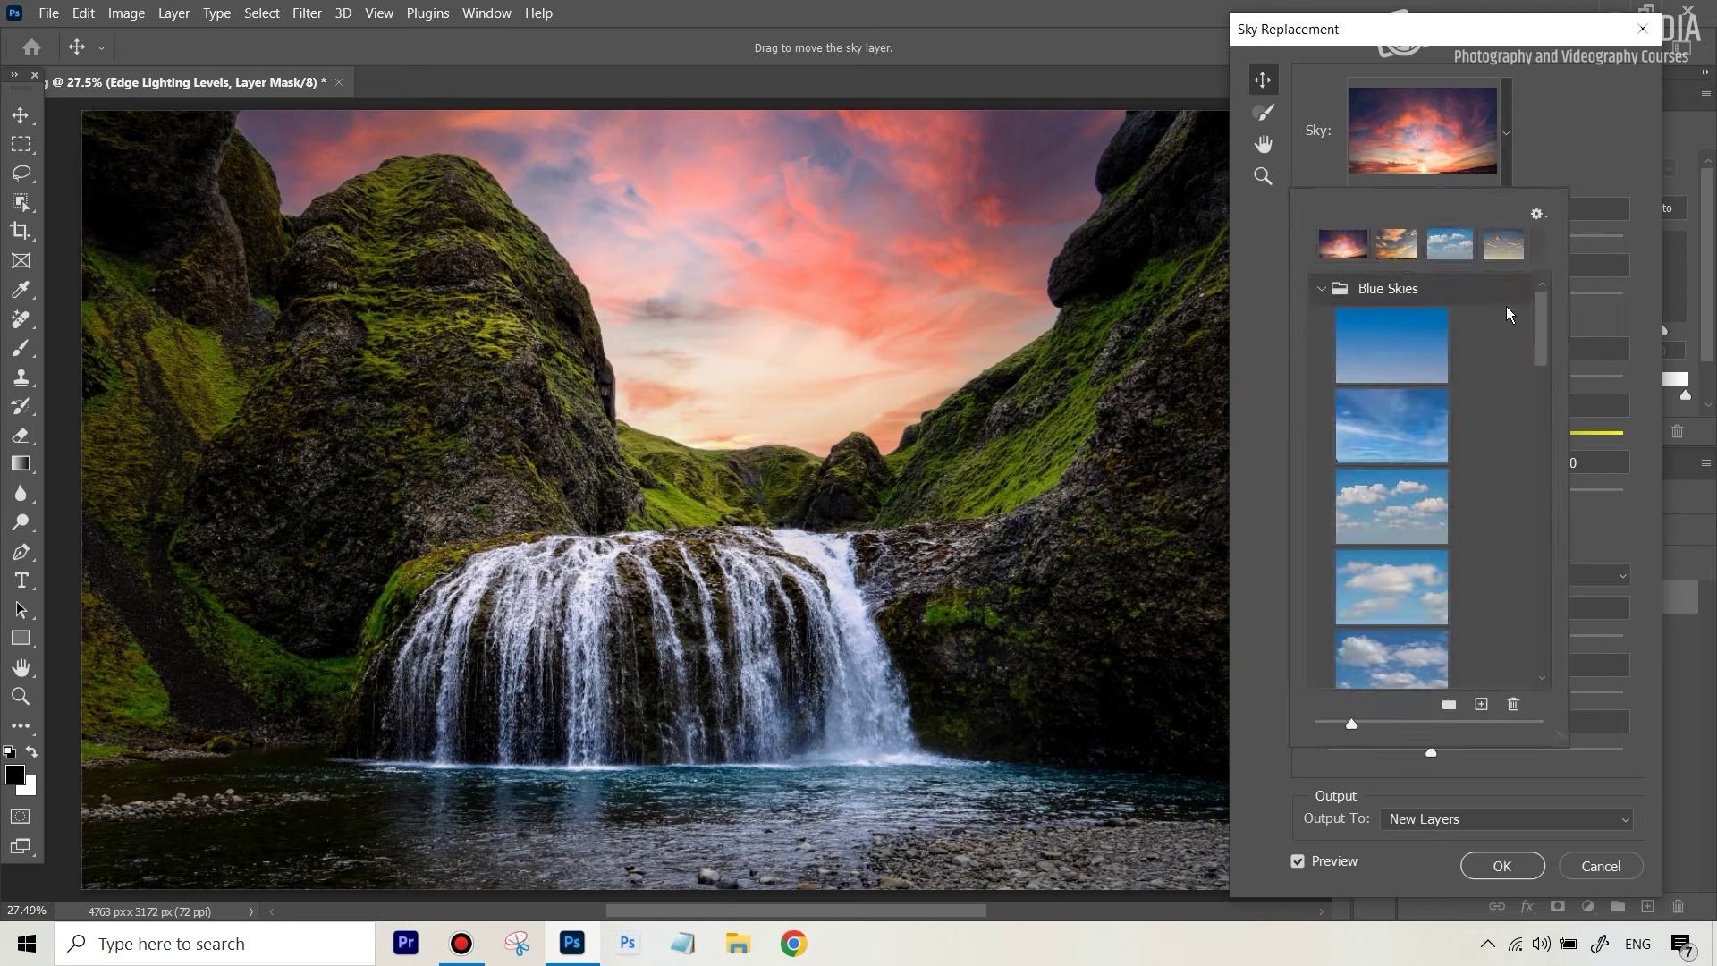
{"action": "scroll", "coordinate": [1535, 320], "scroll_direction": "down", "scroll_amount": 3}
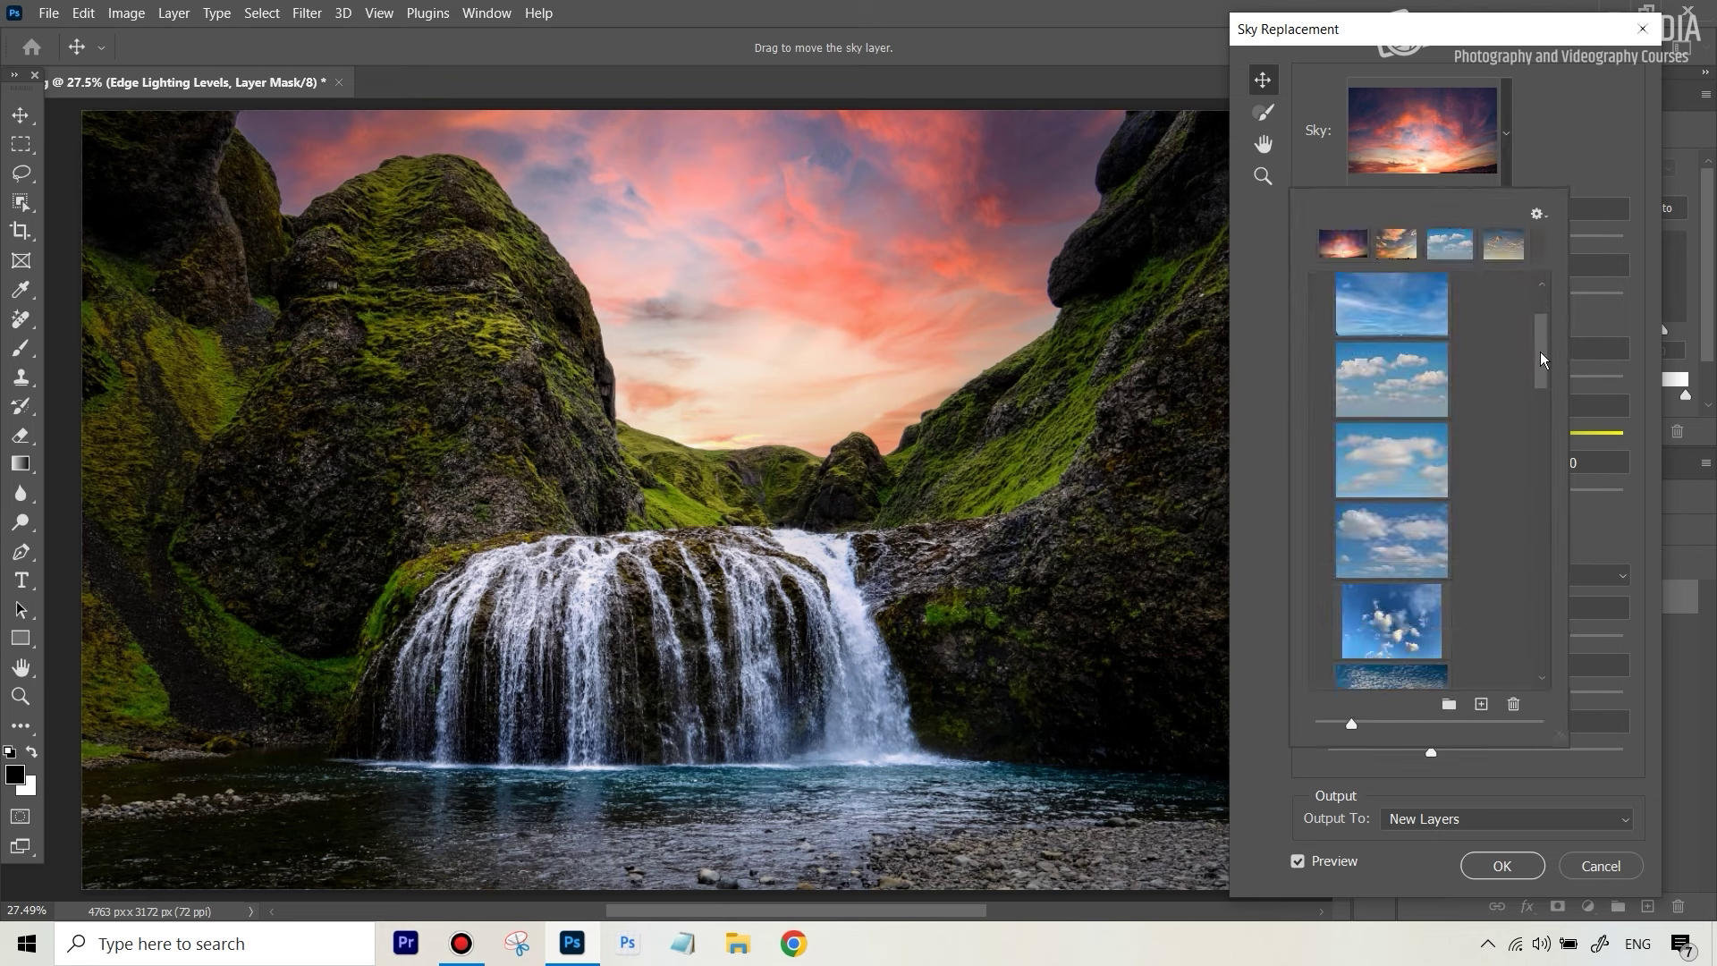
{"action": "scroll", "coordinate": [1539, 369], "scroll_direction": "down", "scroll_amount": 2}
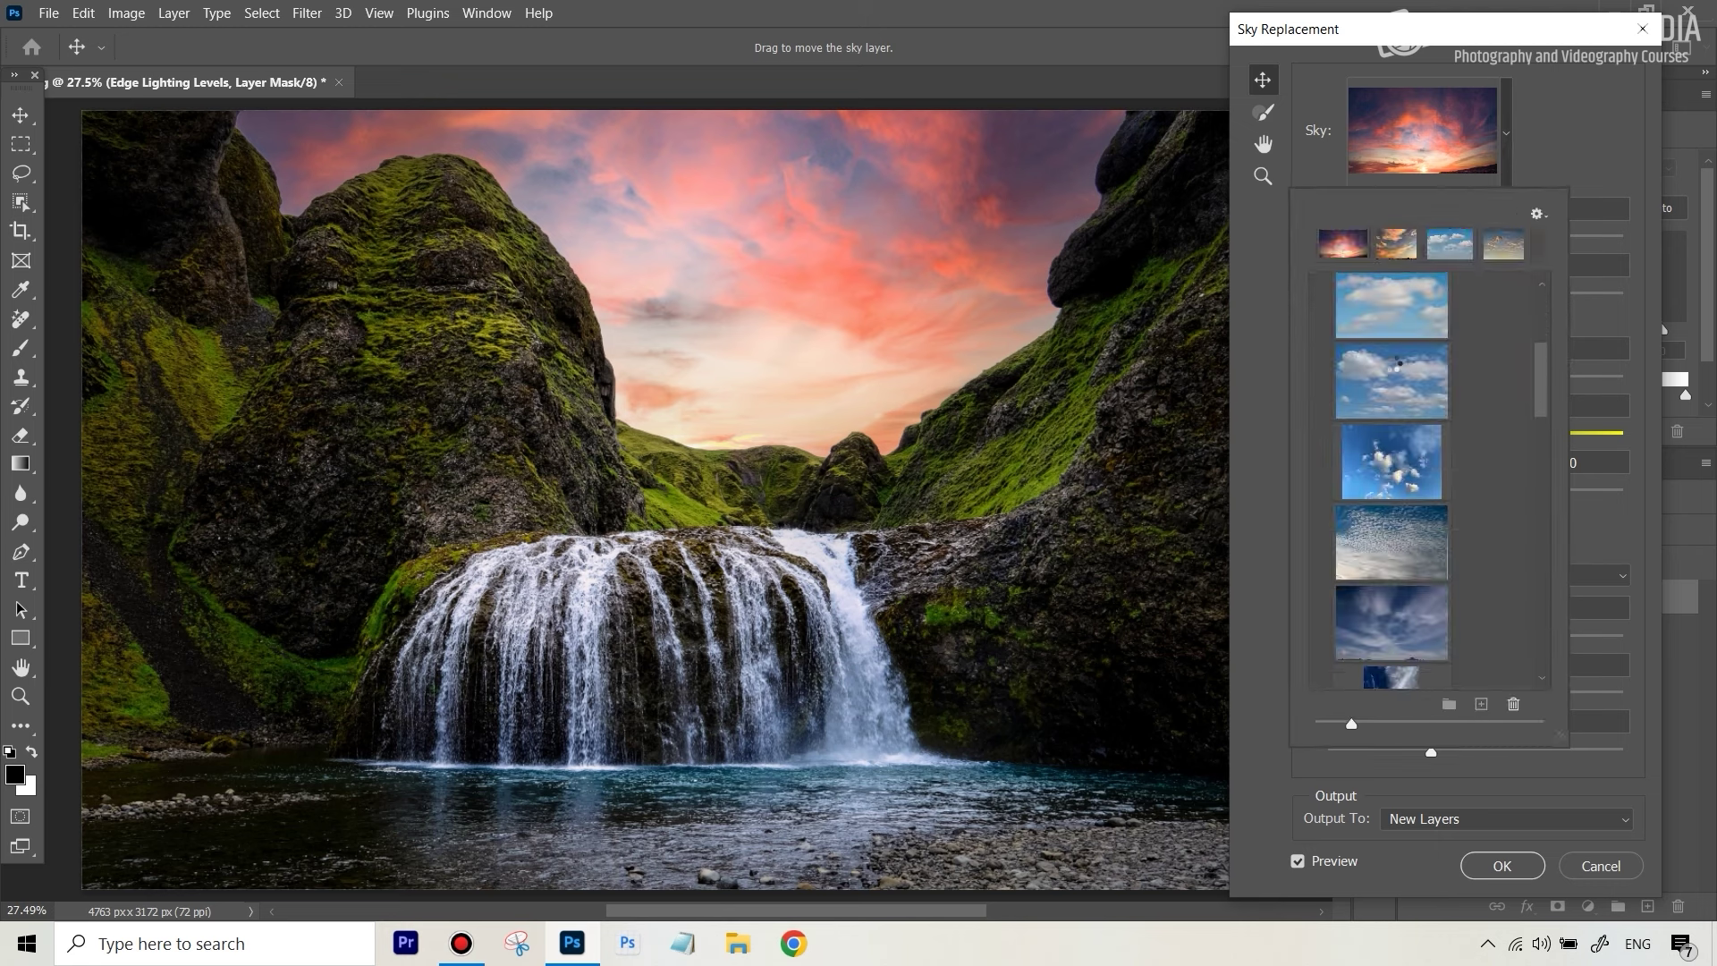
{"action": "left_click", "coordinate": [1392, 367]}
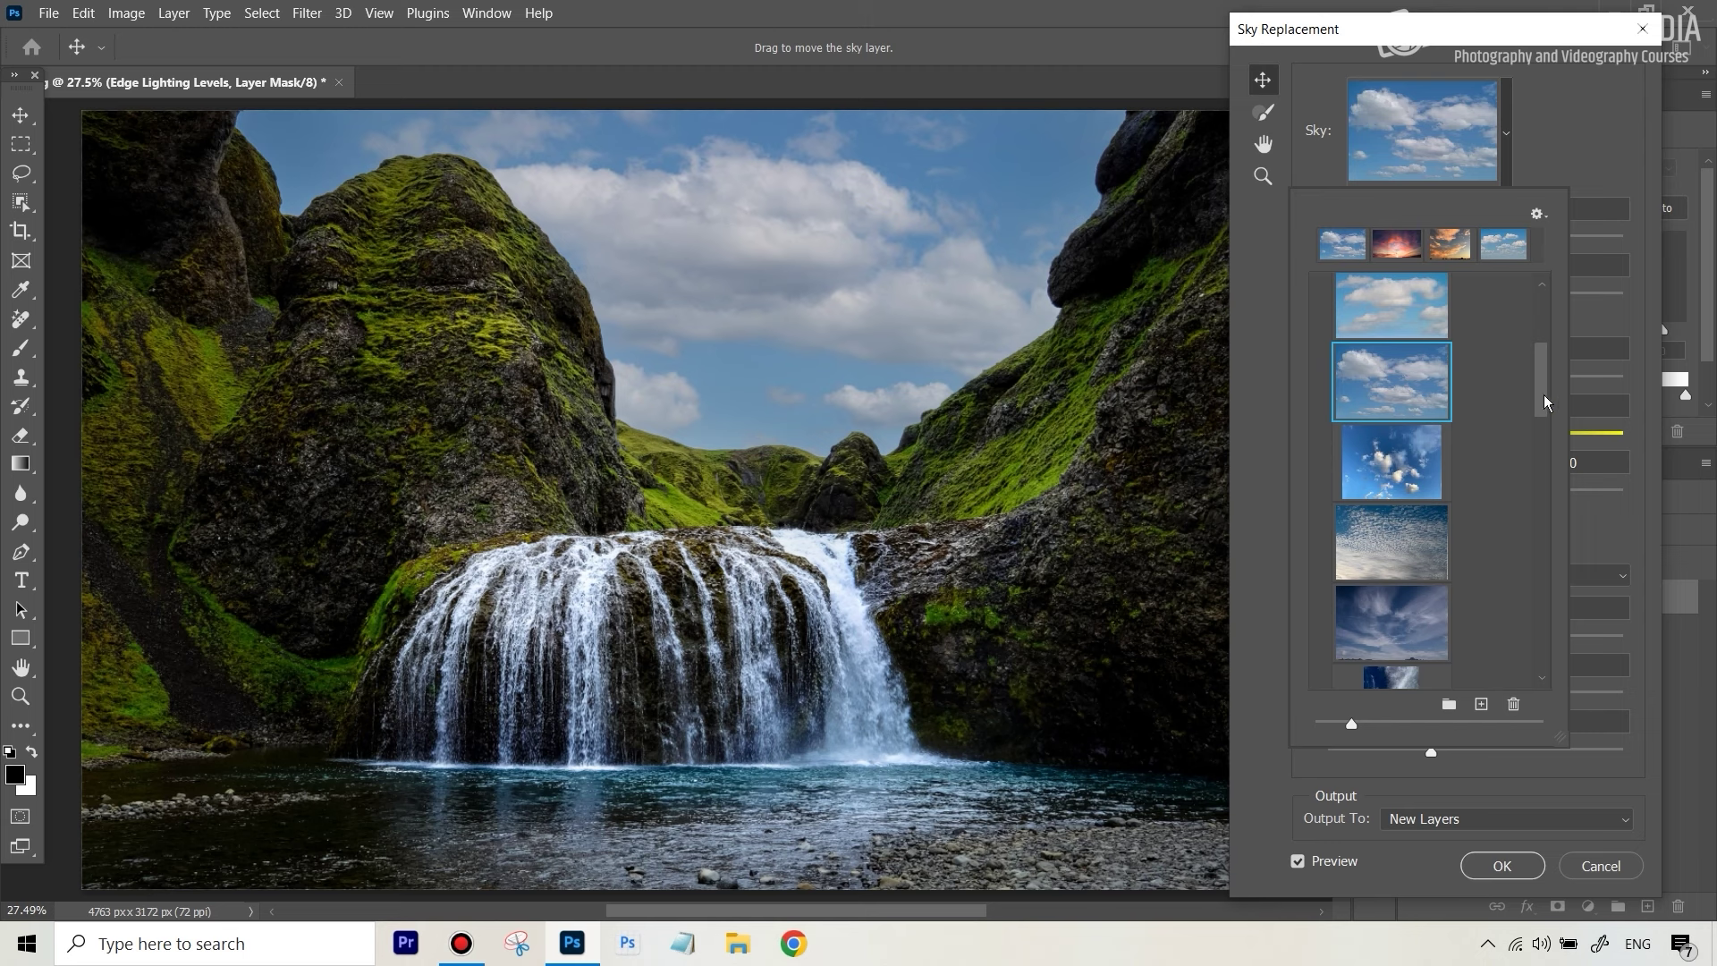
Pick the fiery orange-pink sunset from the Spectacular presets instead.
{"action": "scroll", "coordinate": [1547, 424], "scroll_direction": "down", "scroll_amount": 6}
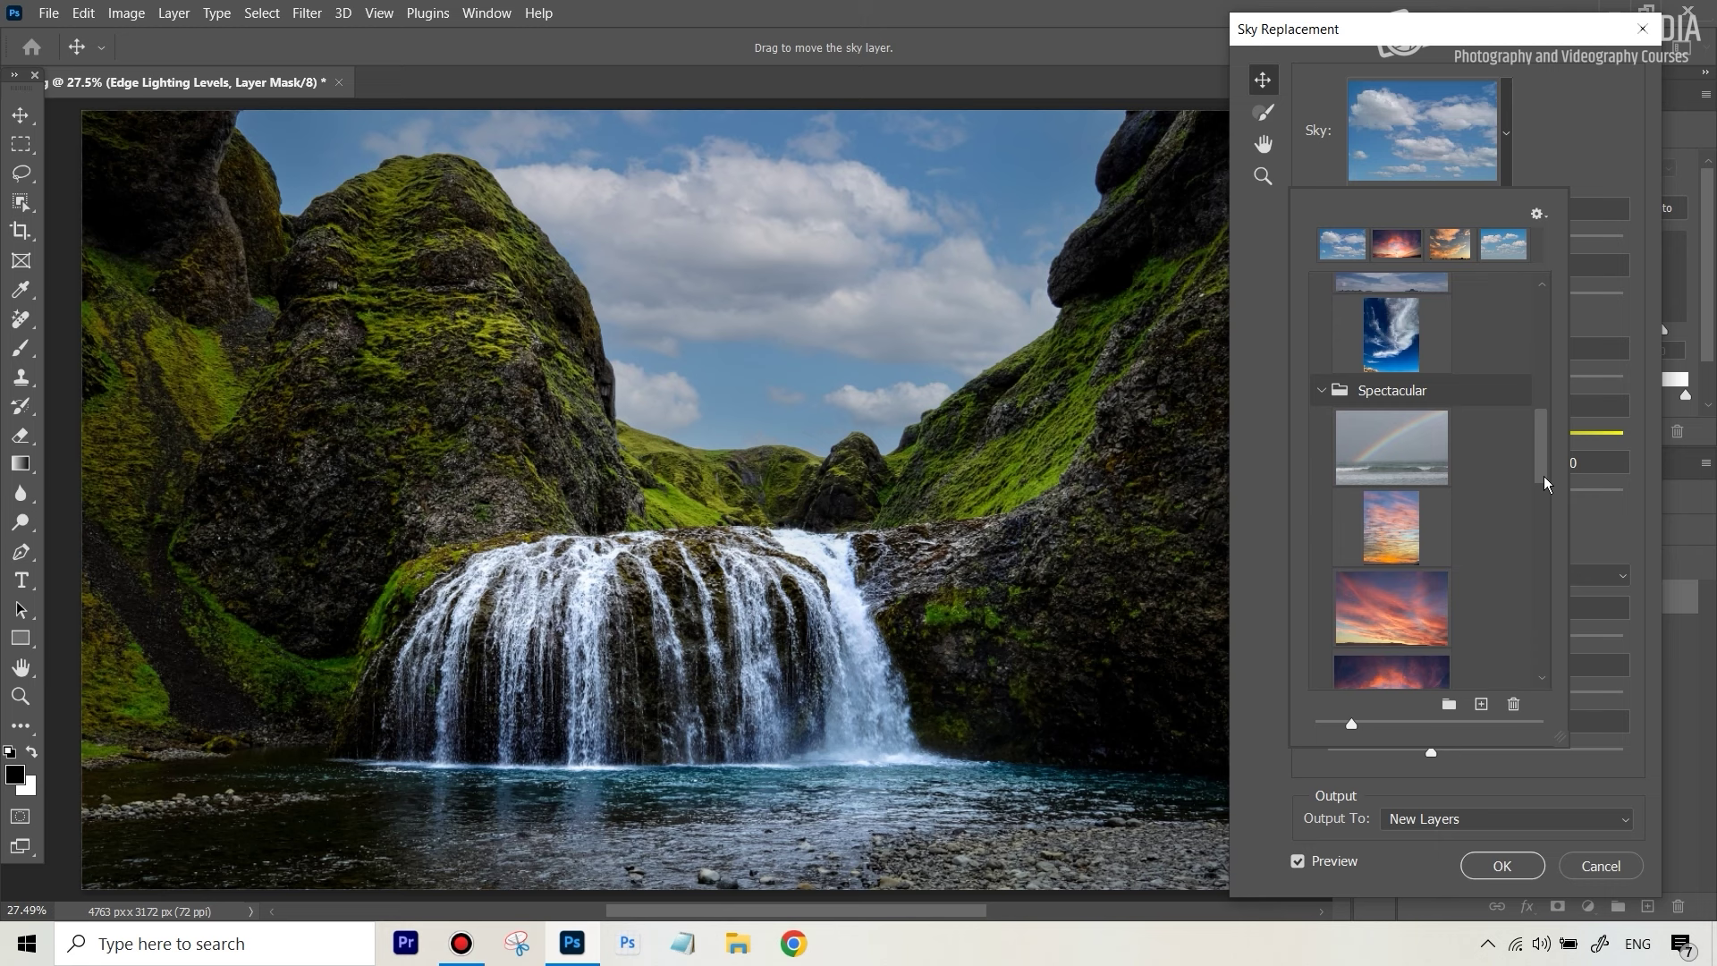
{"action": "scroll", "coordinate": [1544, 477], "scroll_direction": "down", "scroll_amount": 5}
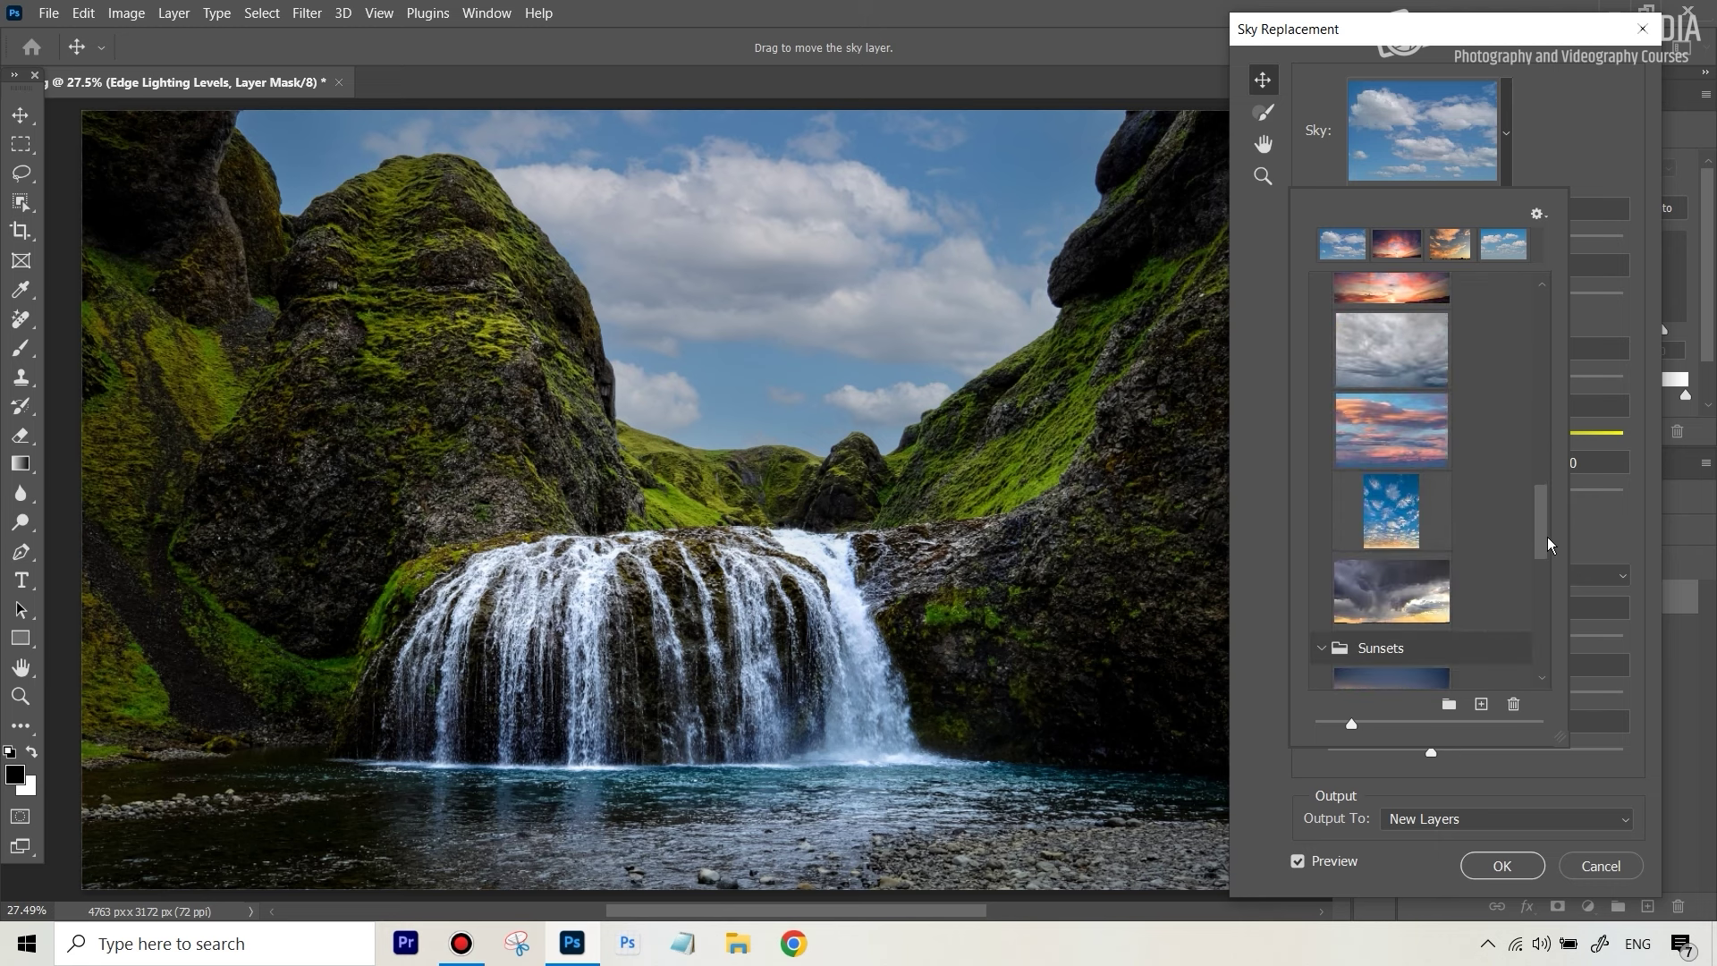
{"action": "scroll", "coordinate": [1549, 554], "scroll_direction": "down", "scroll_amount": 5}
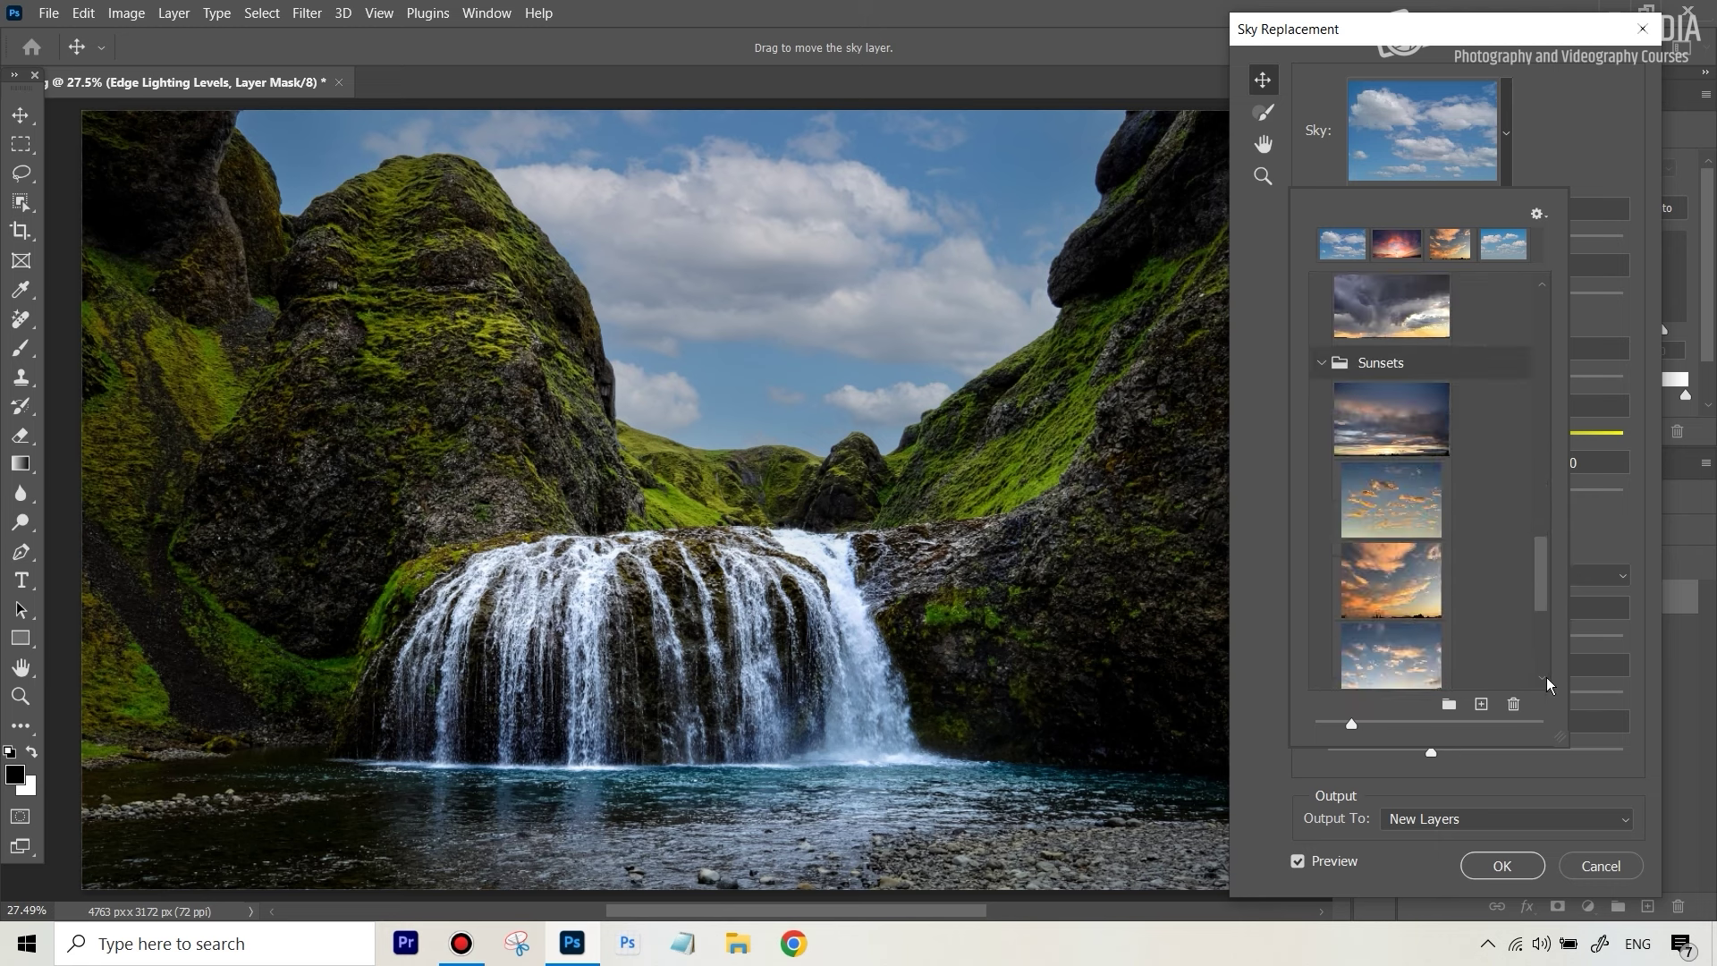
{"action": "scroll", "coordinate": [1551, 675], "scroll_direction": "down", "scroll_amount": 4}
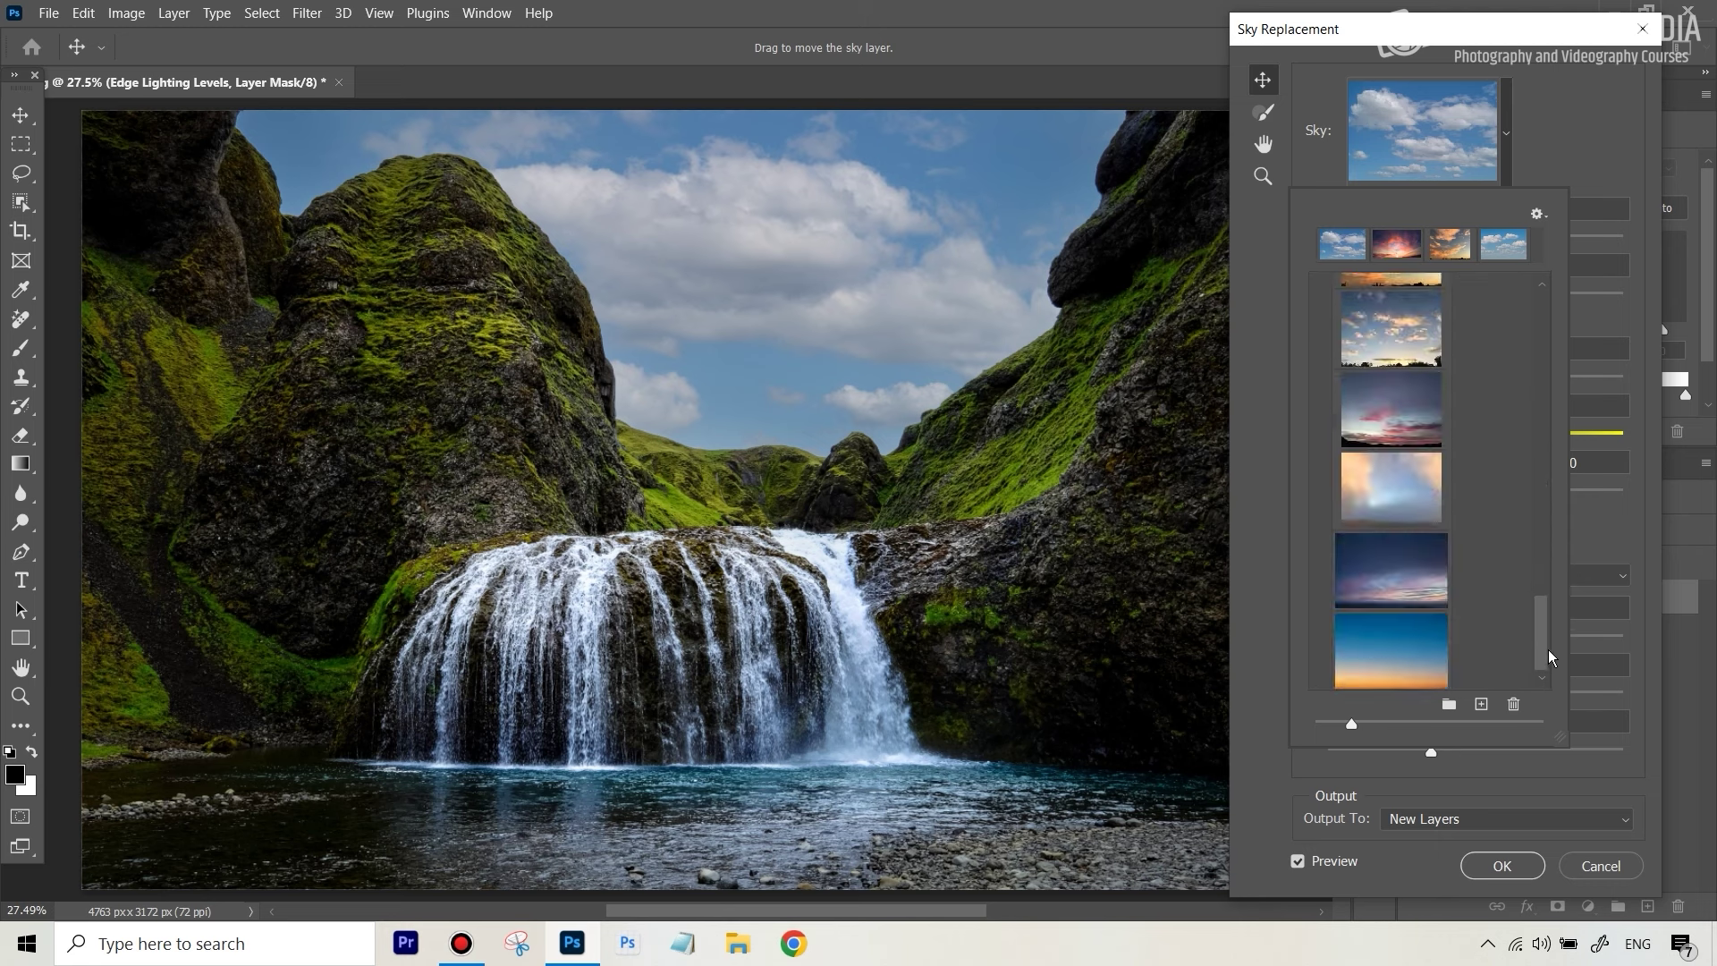
{"action": "scroll", "coordinate": [1537, 567], "scroll_direction": "up", "scroll_amount": 3}
{"action": "left_click_drag", "start_coordinate": [1538, 552], "coordinate": [1529, 494]}
{"action": "left_click", "coordinate": [1401, 458]}
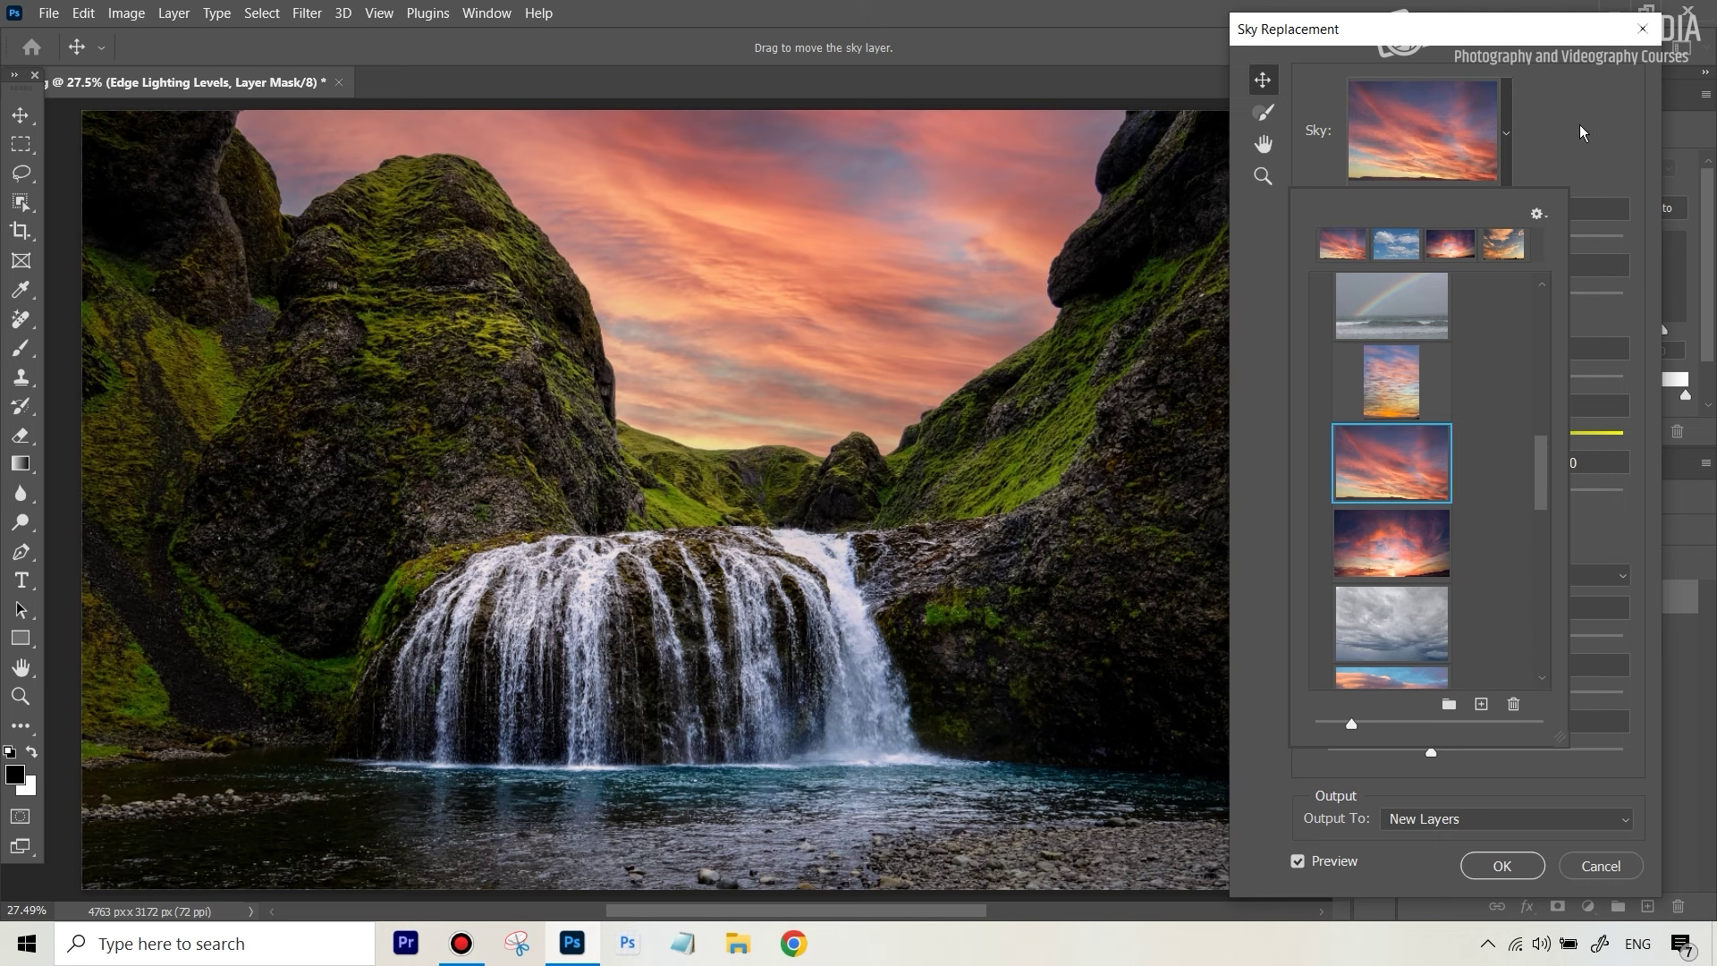
Set Temperature 33, Brightness -33, Scale 96 and Color Adjustment 80, then apply the sunset sky.
{"action": "left_click", "coordinate": [1581, 133]}
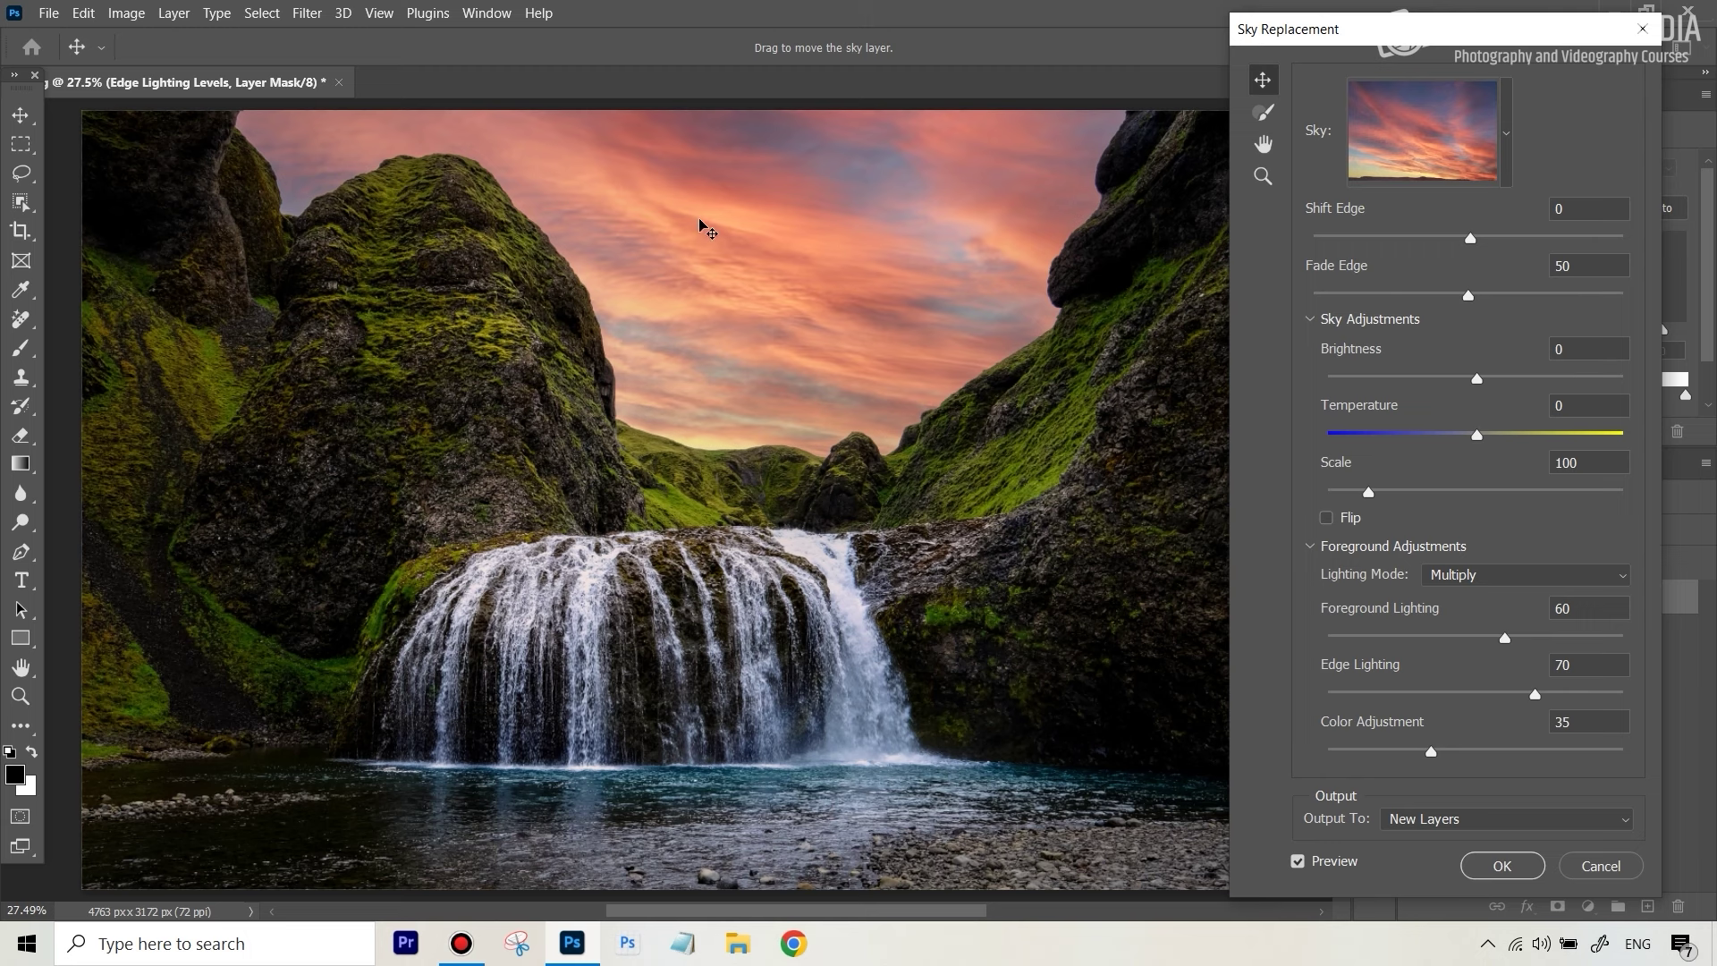
{"action": "left_click_drag", "start_coordinate": [1477, 435], "coordinate": [1496, 438]}
{"action": "mouse_move", "coordinate": [1495, 435]}
{"action": "left_mouse_down"}
{"action": "mouse_move", "coordinate": [1548, 439]}
{"action": "mouse_move", "coordinate": [1395, 440]}
{"action": "mouse_move", "coordinate": [1523, 439]}
{"action": "left_mouse_up"}
{"action": "mouse_move", "coordinate": [1477, 381]}
{"action": "left_mouse_down"}
{"action": "mouse_move", "coordinate": [1522, 384]}
{"action": "mouse_move", "coordinate": [1449, 383]}
{"action": "left_mouse_up"}
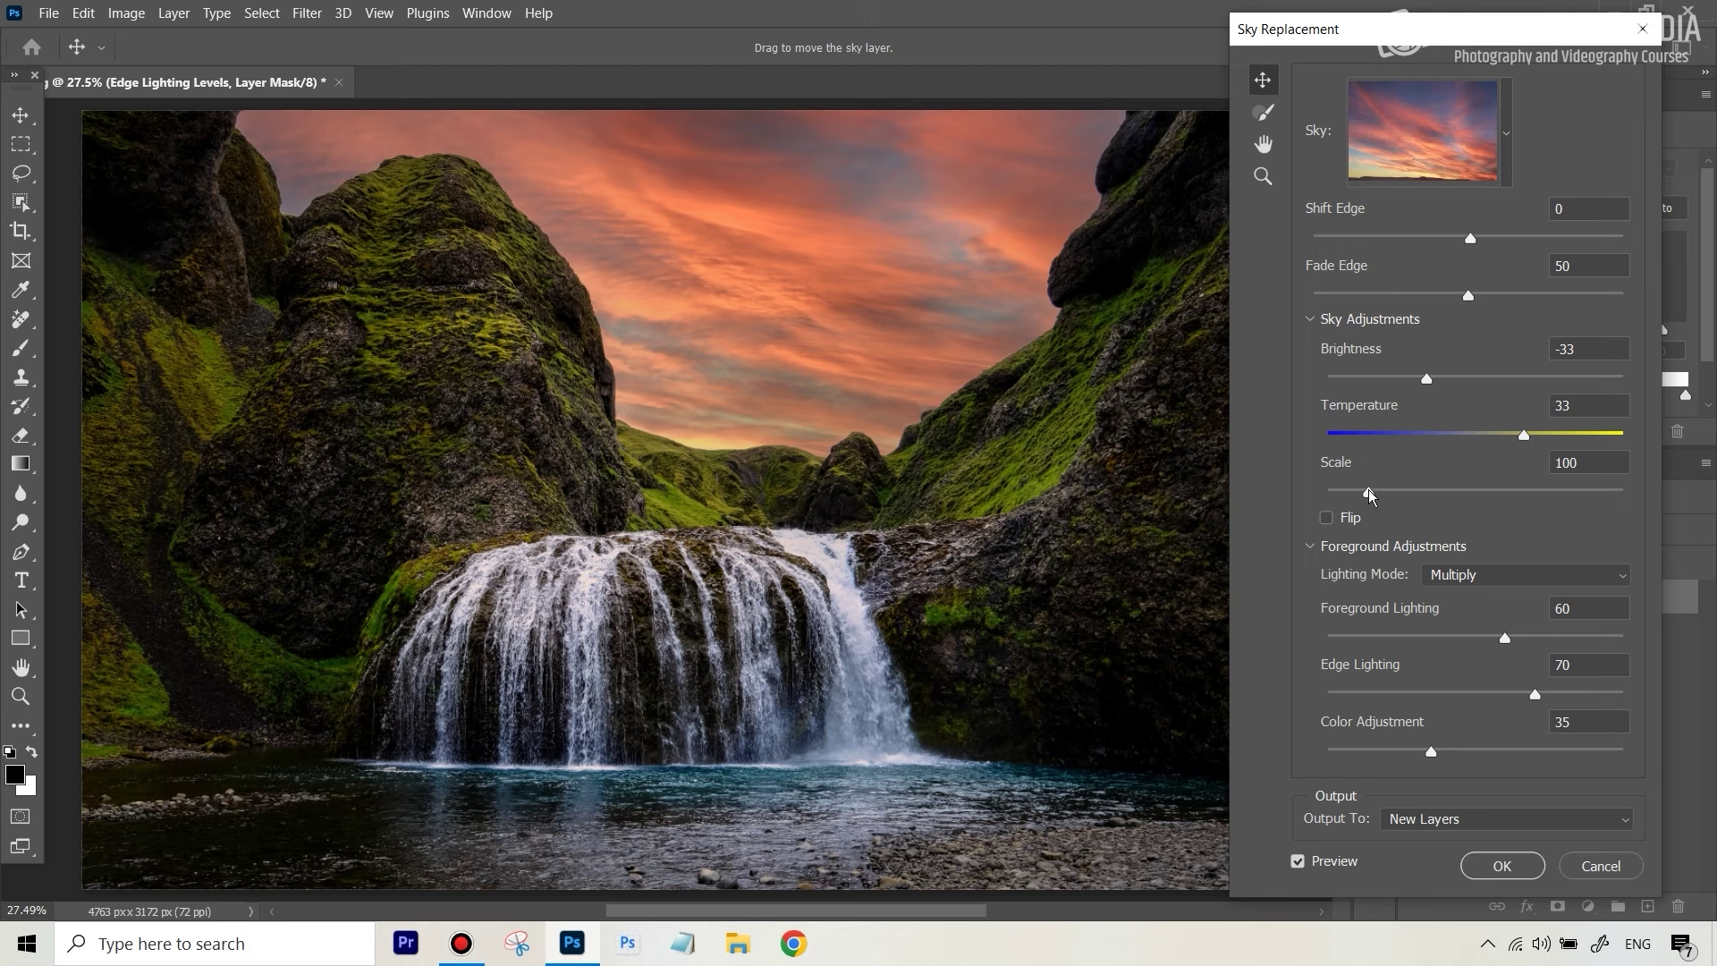
{"action": "left_click_drag", "start_coordinate": [1369, 494], "coordinate": [1367, 495]}
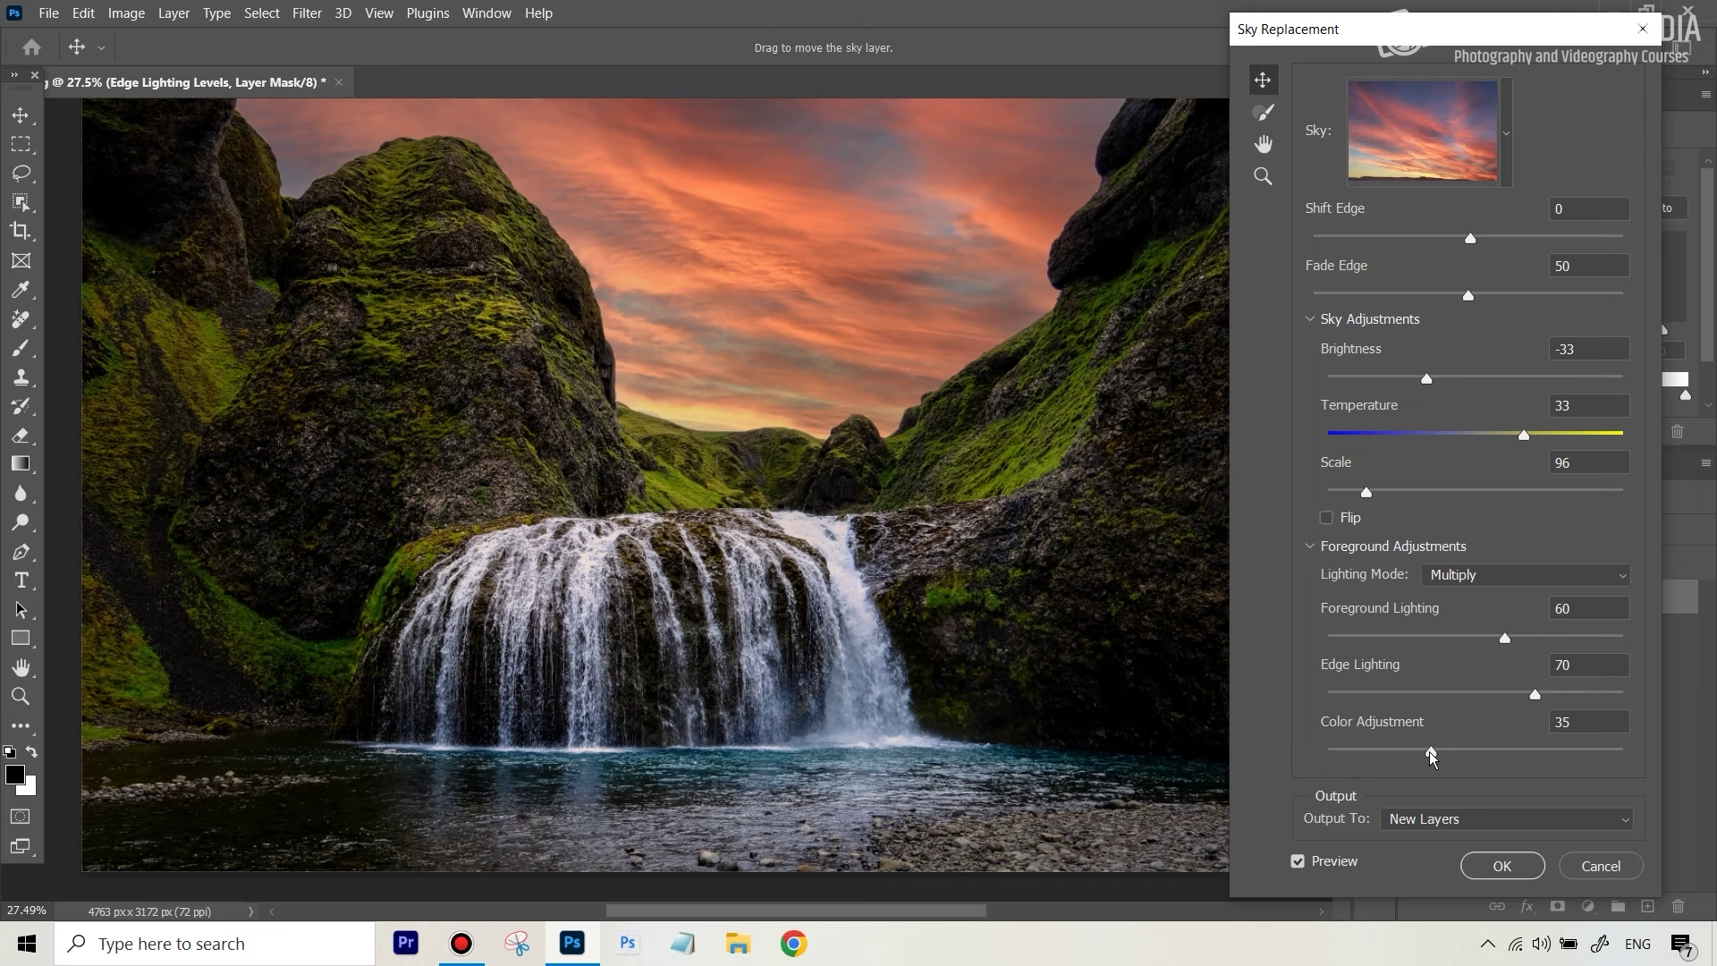
{"action": "left_click_drag", "start_coordinate": [1431, 755], "coordinate": [1564, 752]}
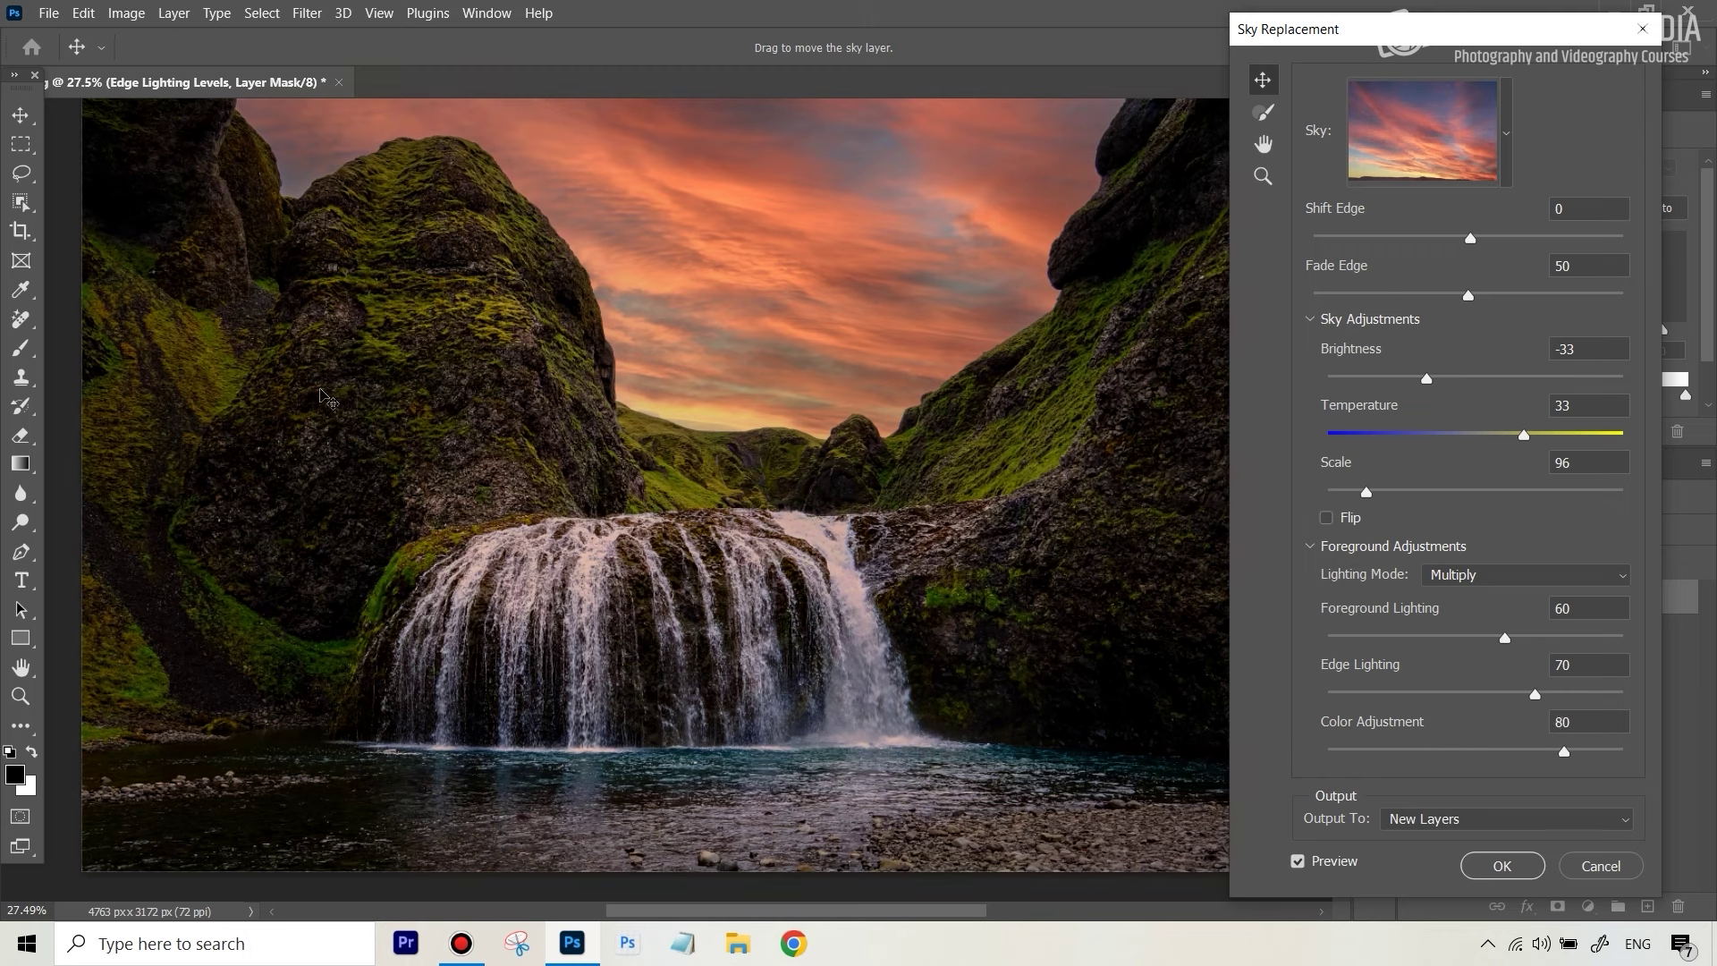
{"action": "left_click", "coordinate": [1499, 867]}
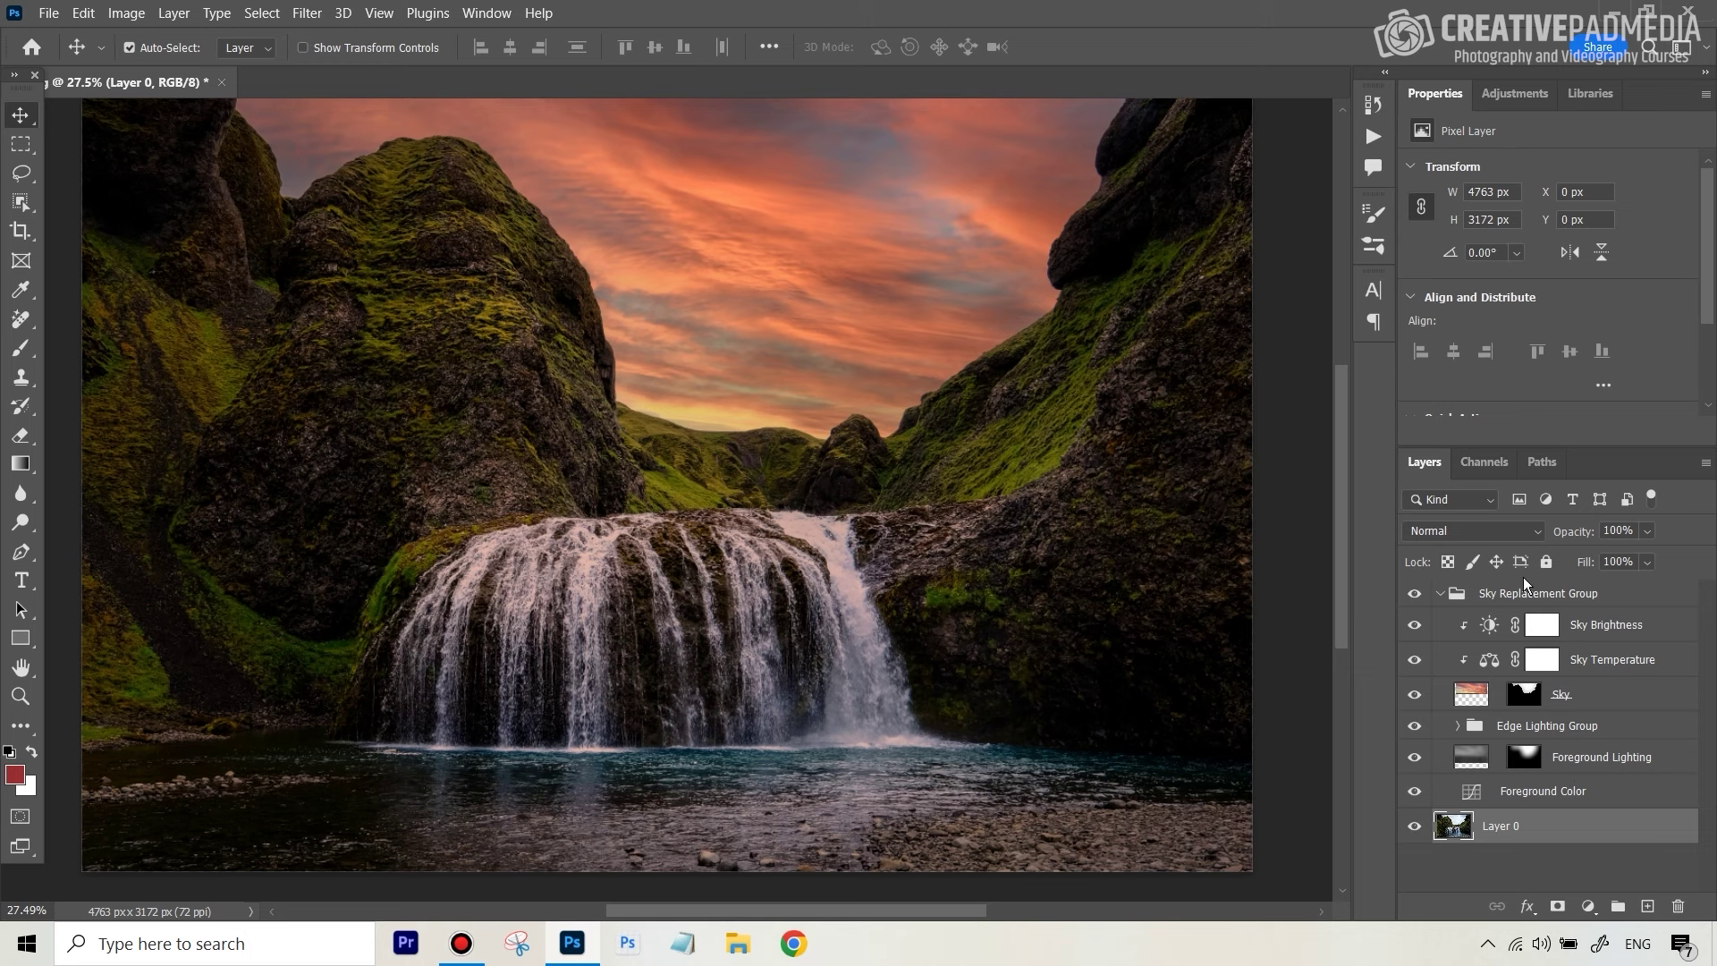
Choose Flatten Image from Layer 0's context menu to merge the sky group into Background.
{"action": "right_click", "coordinate": [1552, 837]}
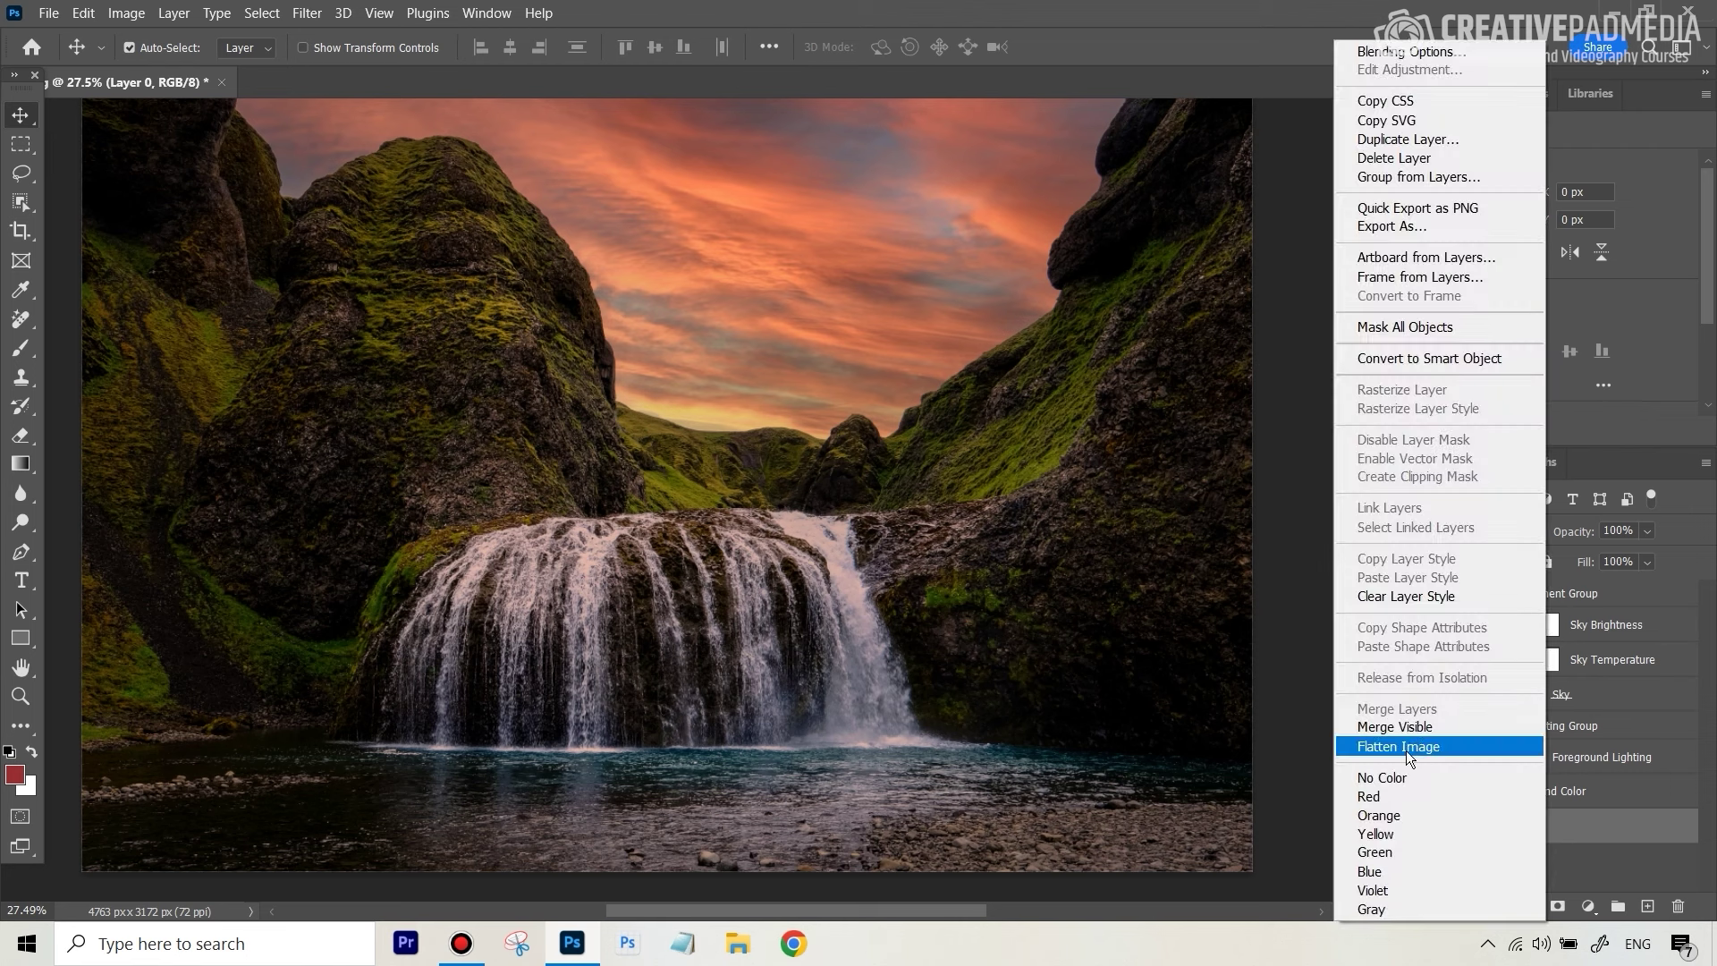
{"action": "right_click", "coordinate": [1626, 823]}
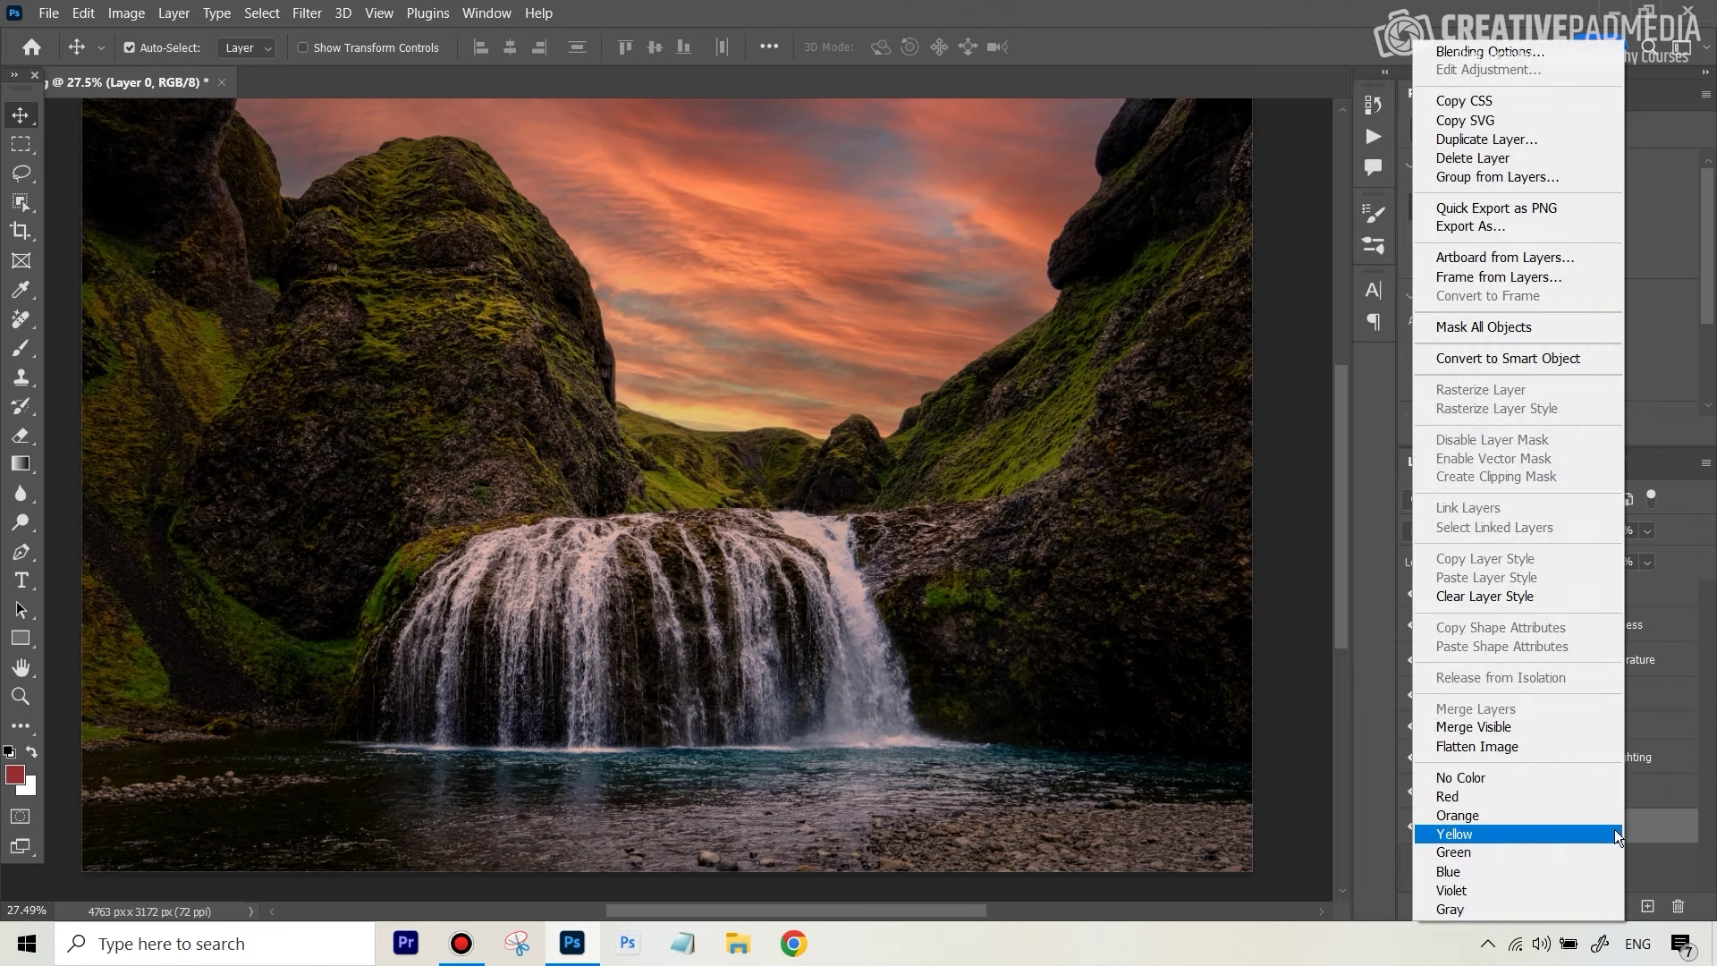
{"action": "right_click", "coordinate": [1643, 826]}
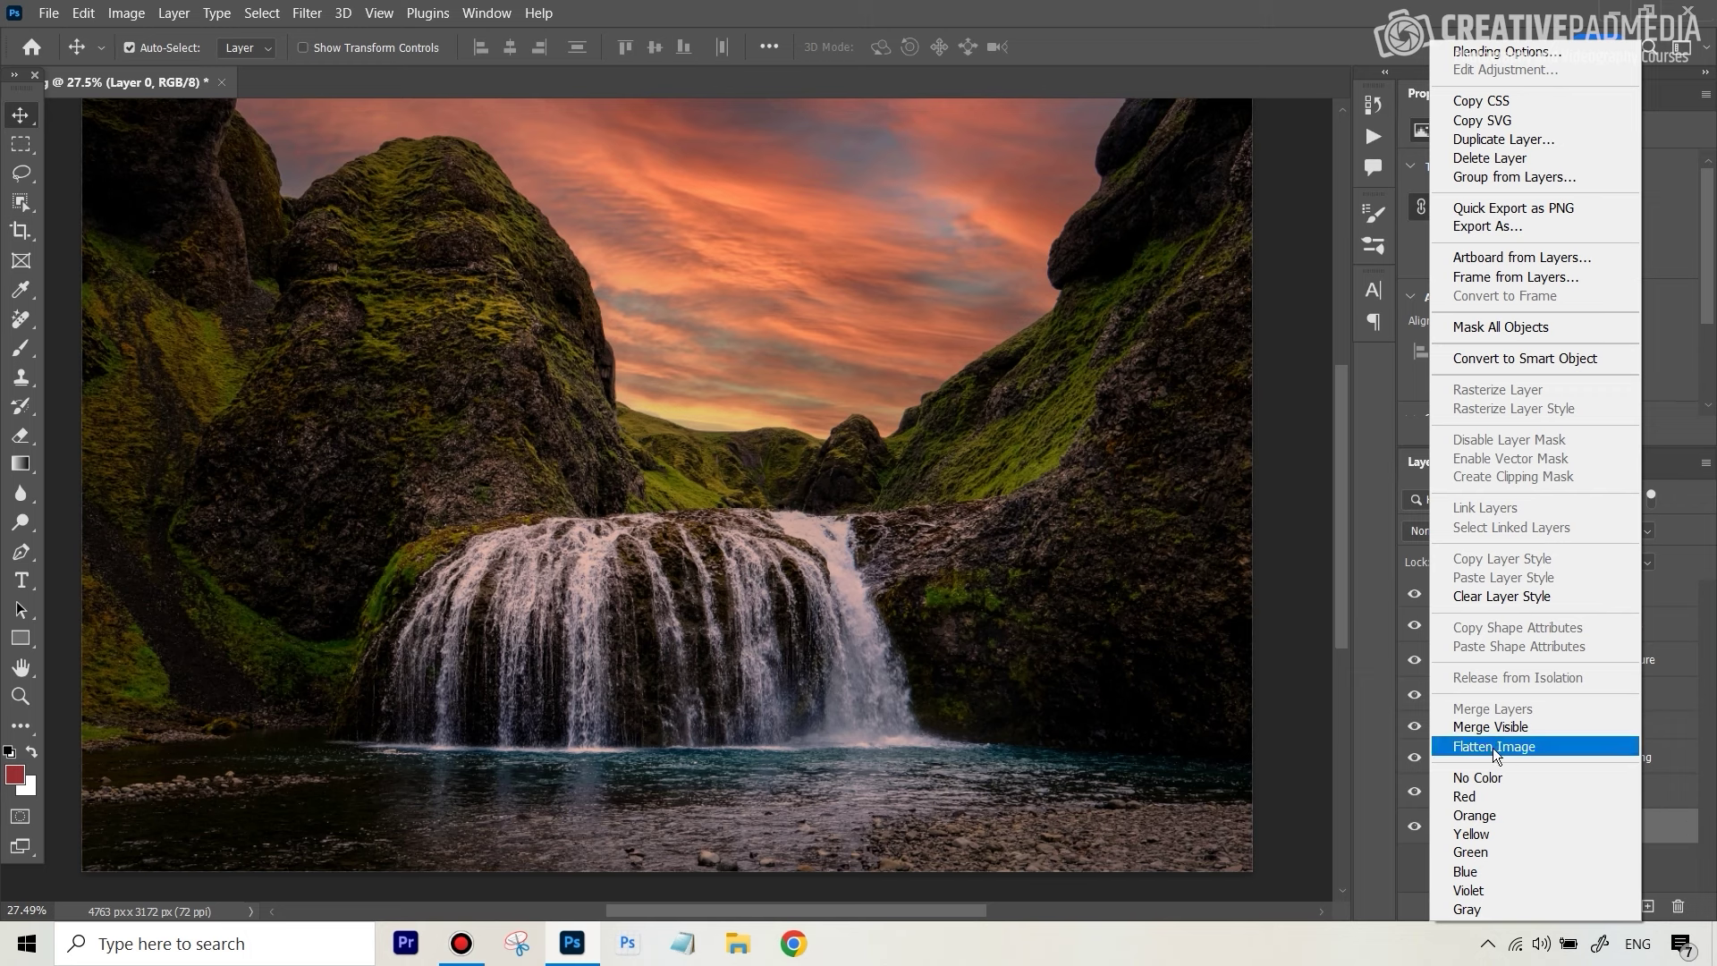
{"action": "left_click", "coordinate": [1495, 748]}
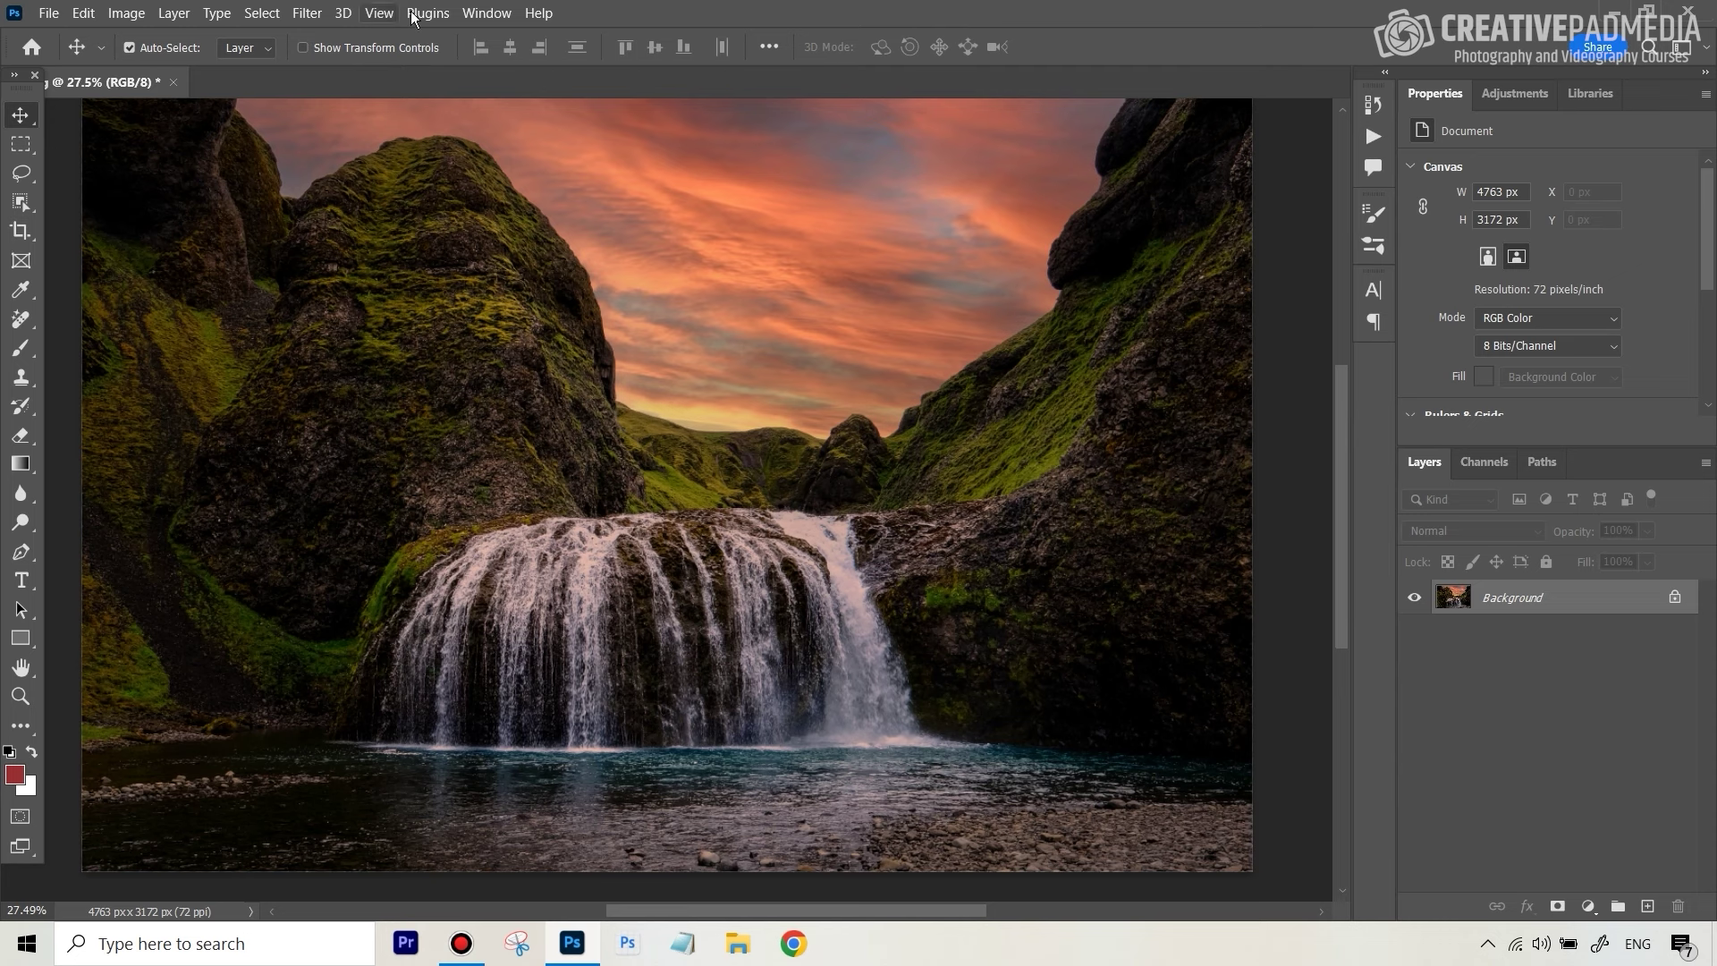
Open Filter > Neural Filters and select Landscape Mixer in the Creative filters.
{"action": "left_click", "coordinate": [309, 14]}
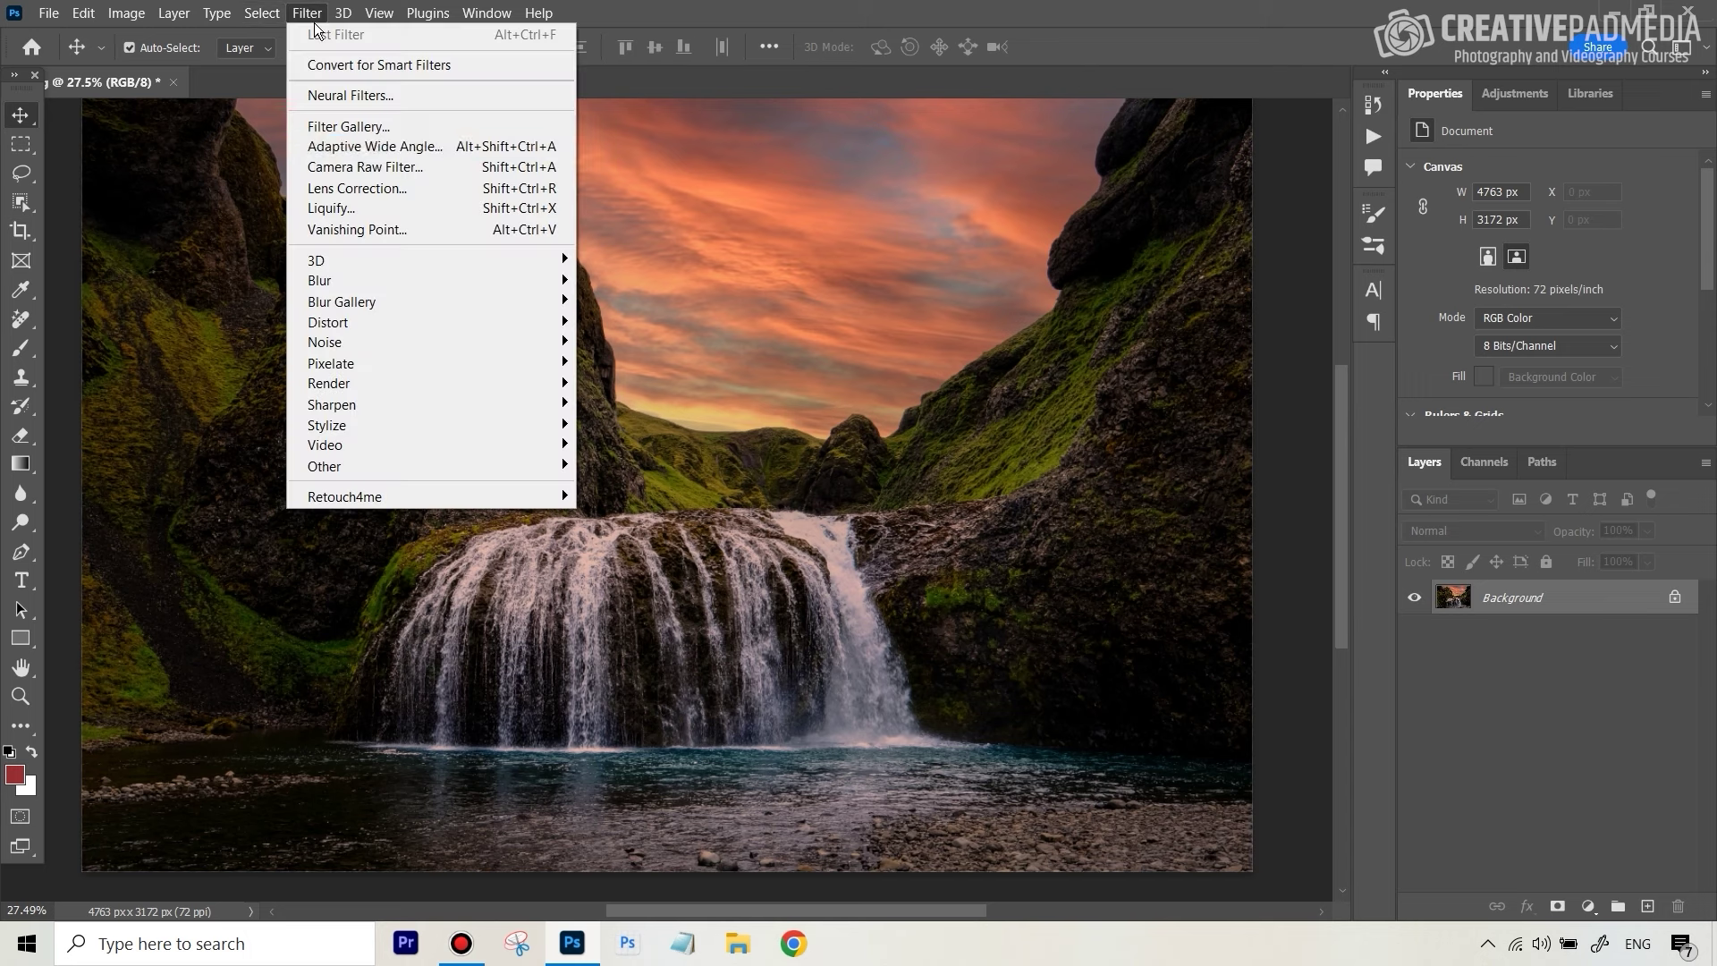
{"action": "left_click", "coordinate": [352, 98]}
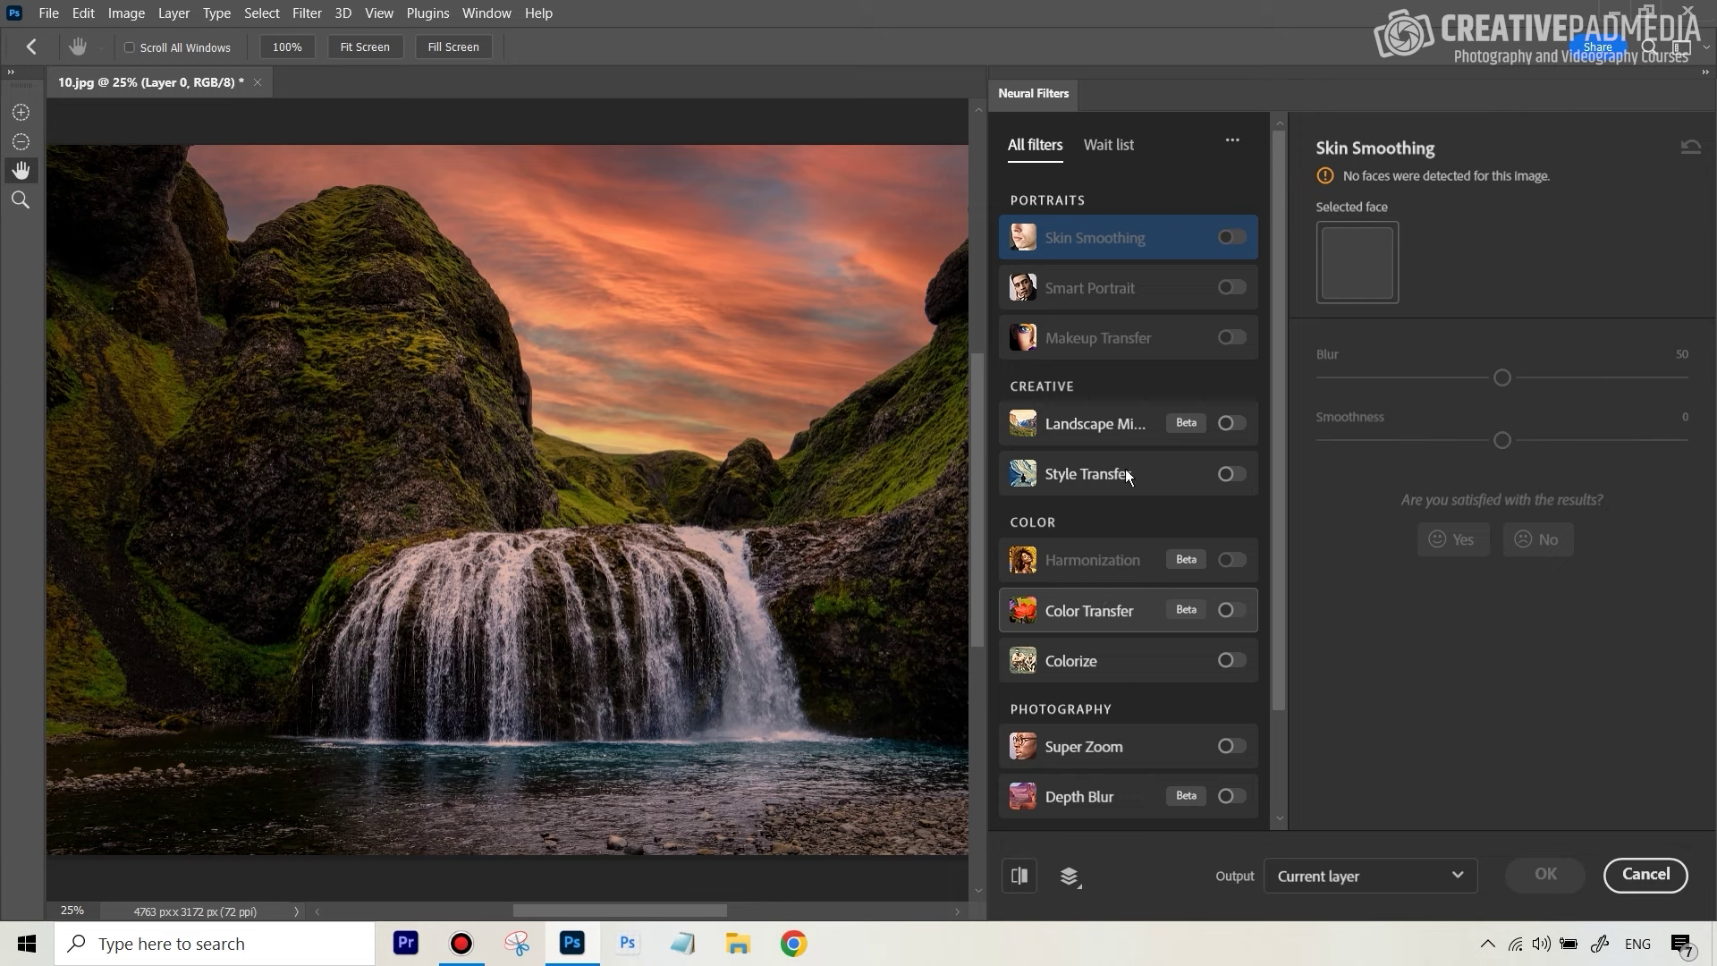
{"action": "mouse_move", "coordinate": [1086, 240]}
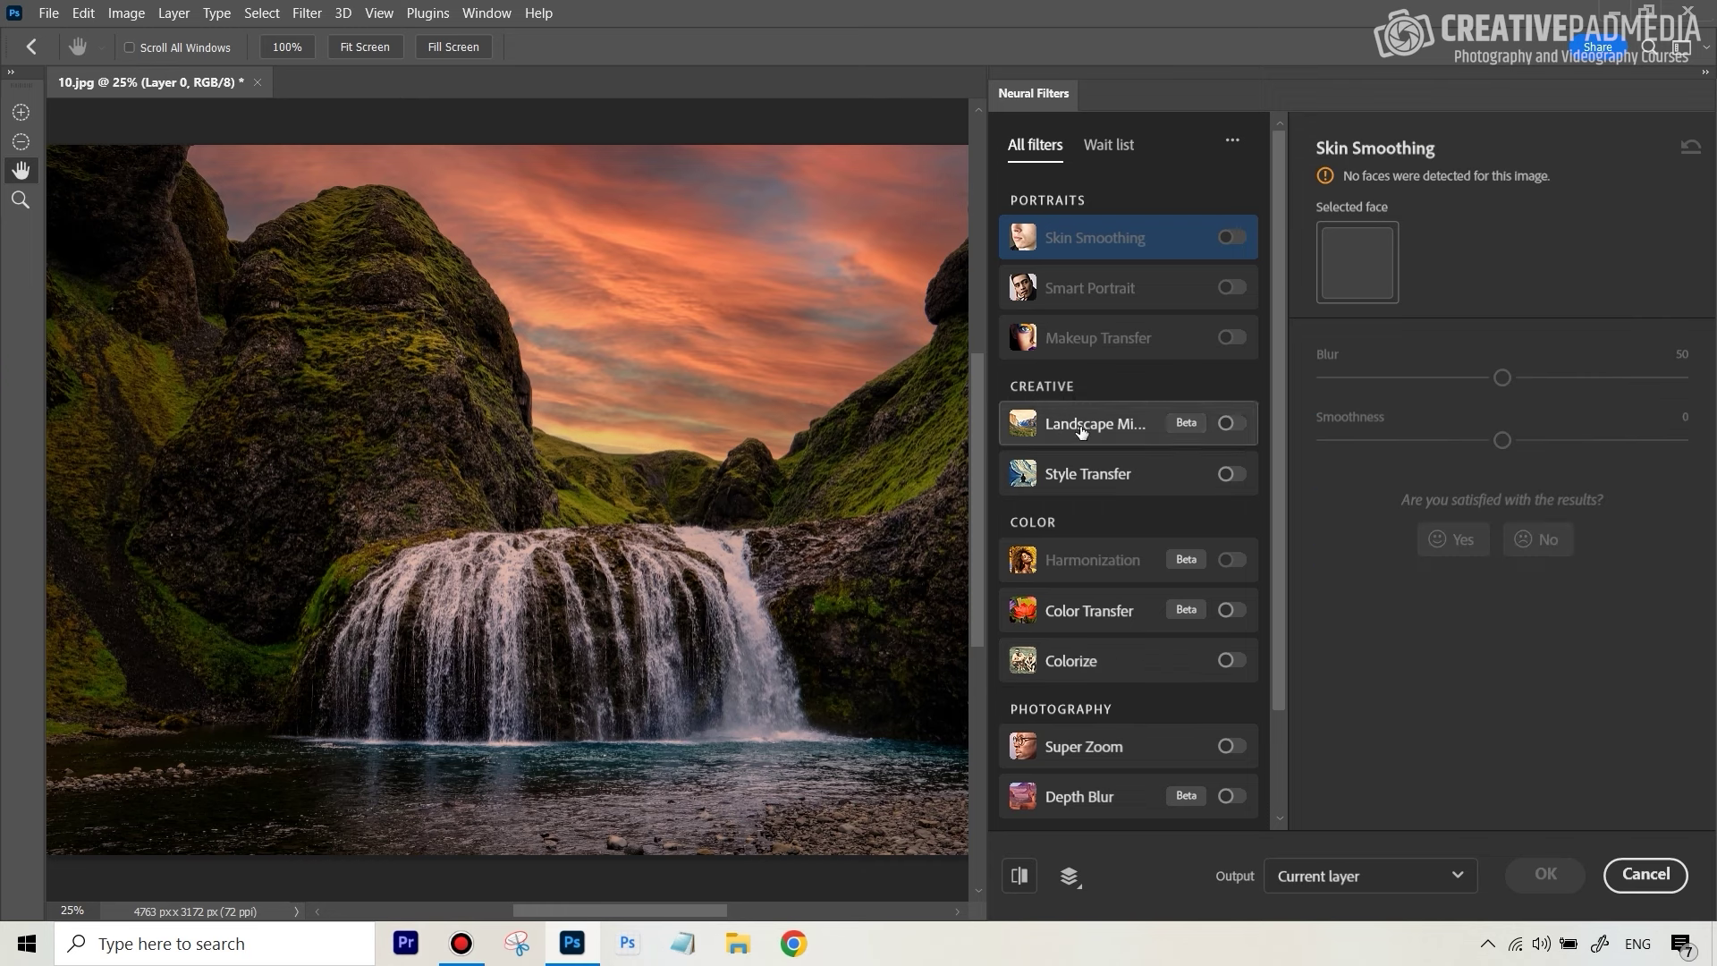
{"action": "mouse_move", "coordinate": [1109, 429]}
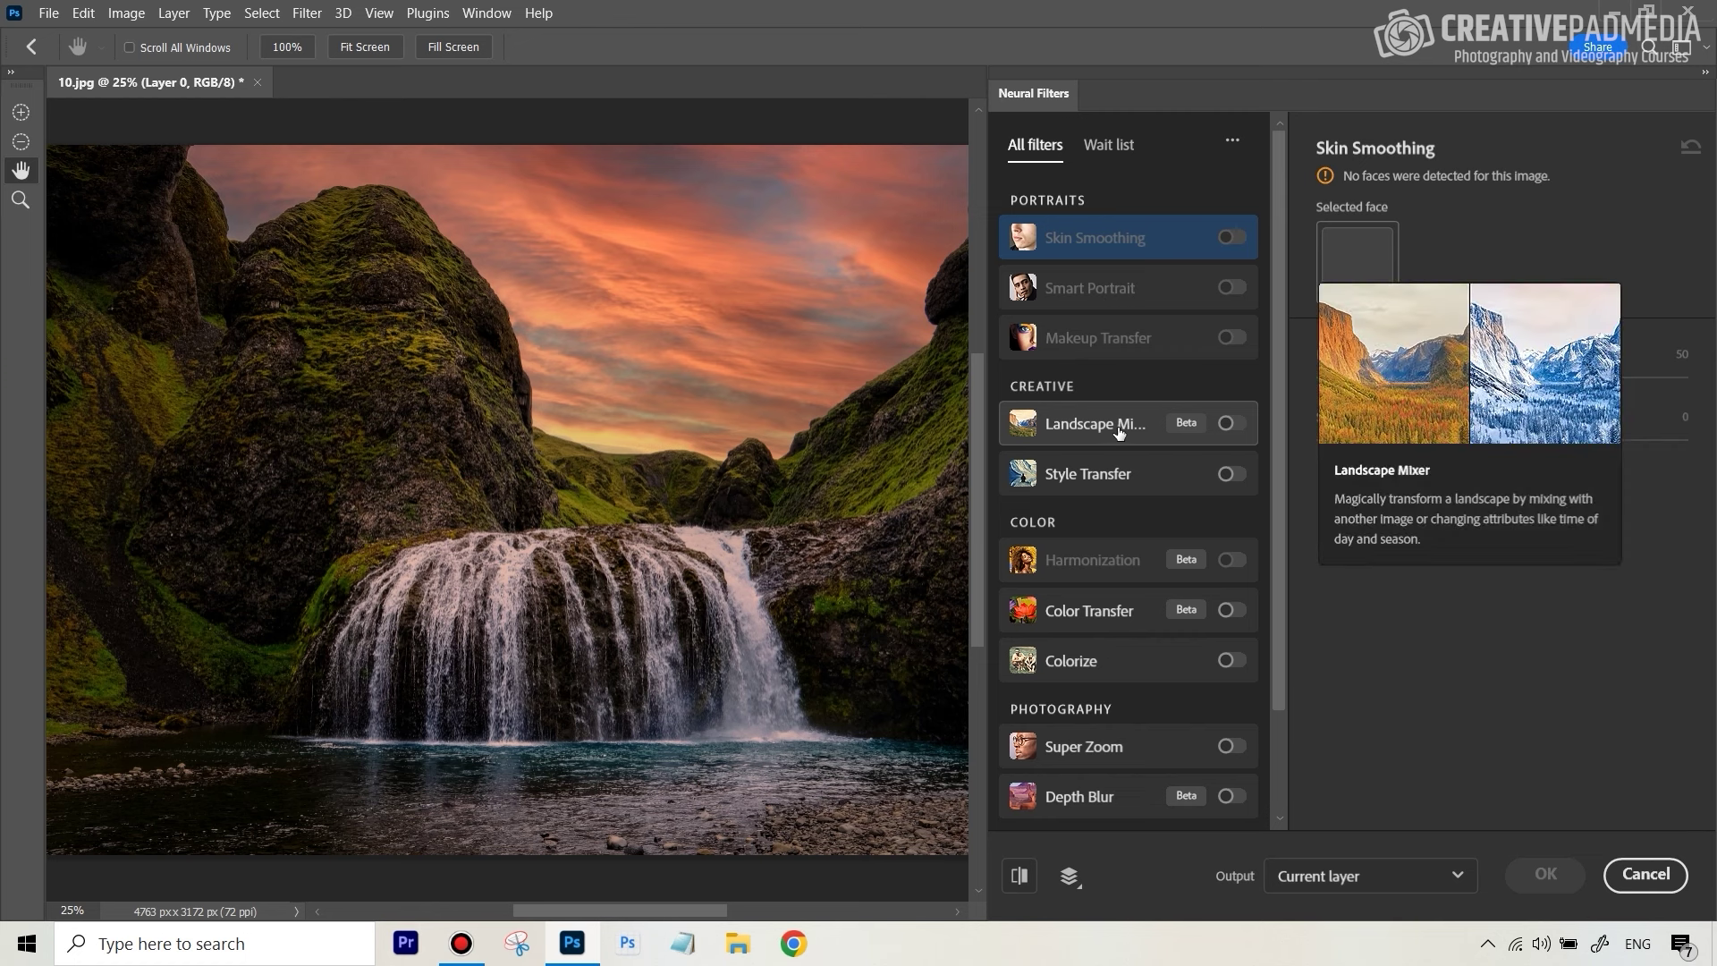
{"action": "left_click", "coordinate": [1246, 436]}
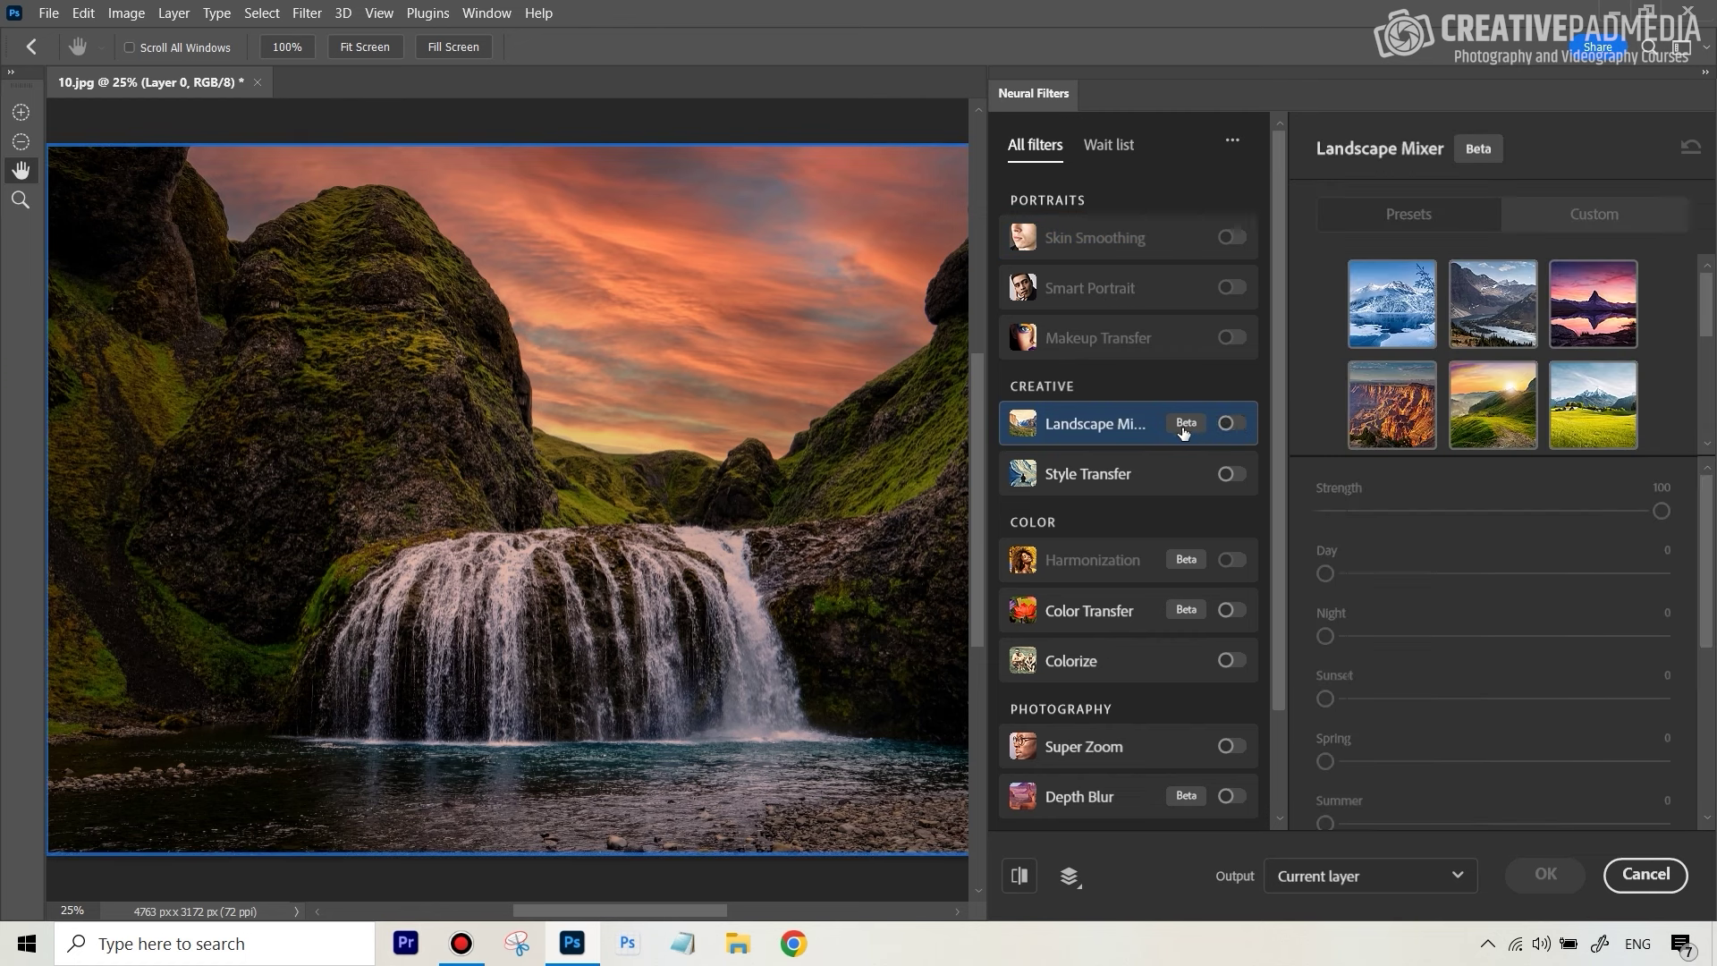
{"action": "mouse_move", "coordinate": [1192, 426]}
Enable Landscape Mixer and drag the Winter slider to 65.
{"action": "left_click", "coordinate": [1231, 424]}
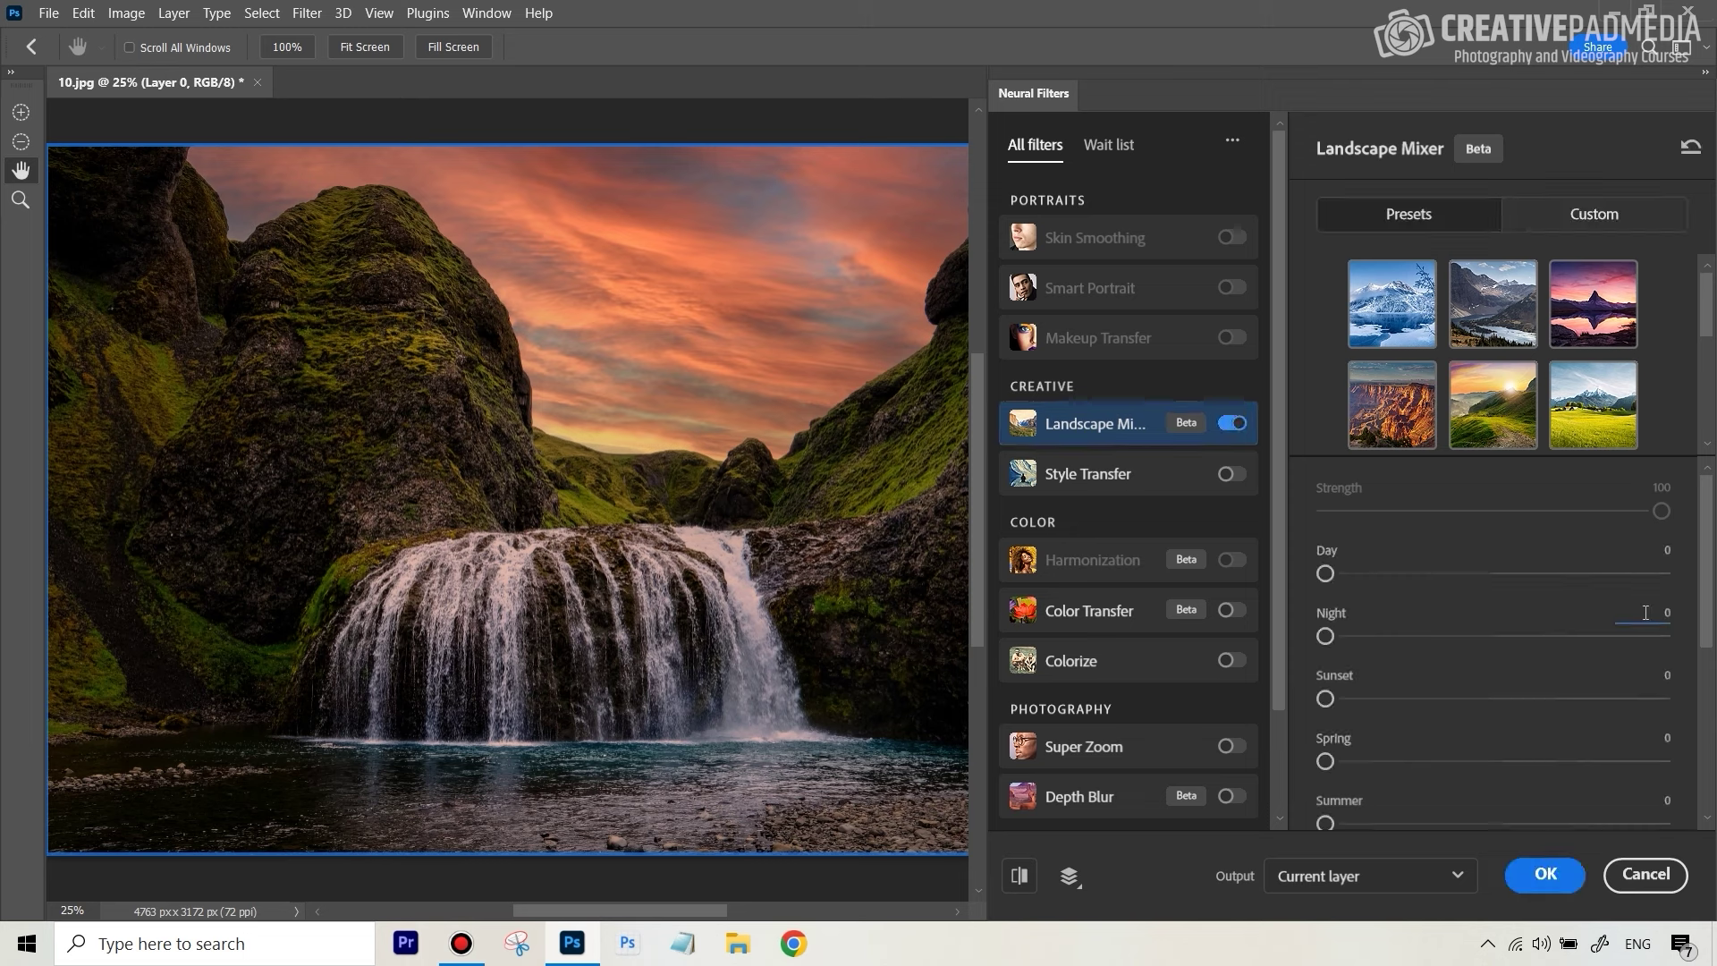
{"action": "scroll", "coordinate": [1653, 617], "scroll_direction": "down", "scroll_amount": 2}
{"action": "scroll", "coordinate": [1711, 574], "scroll_direction": "down", "scroll_amount": 2}
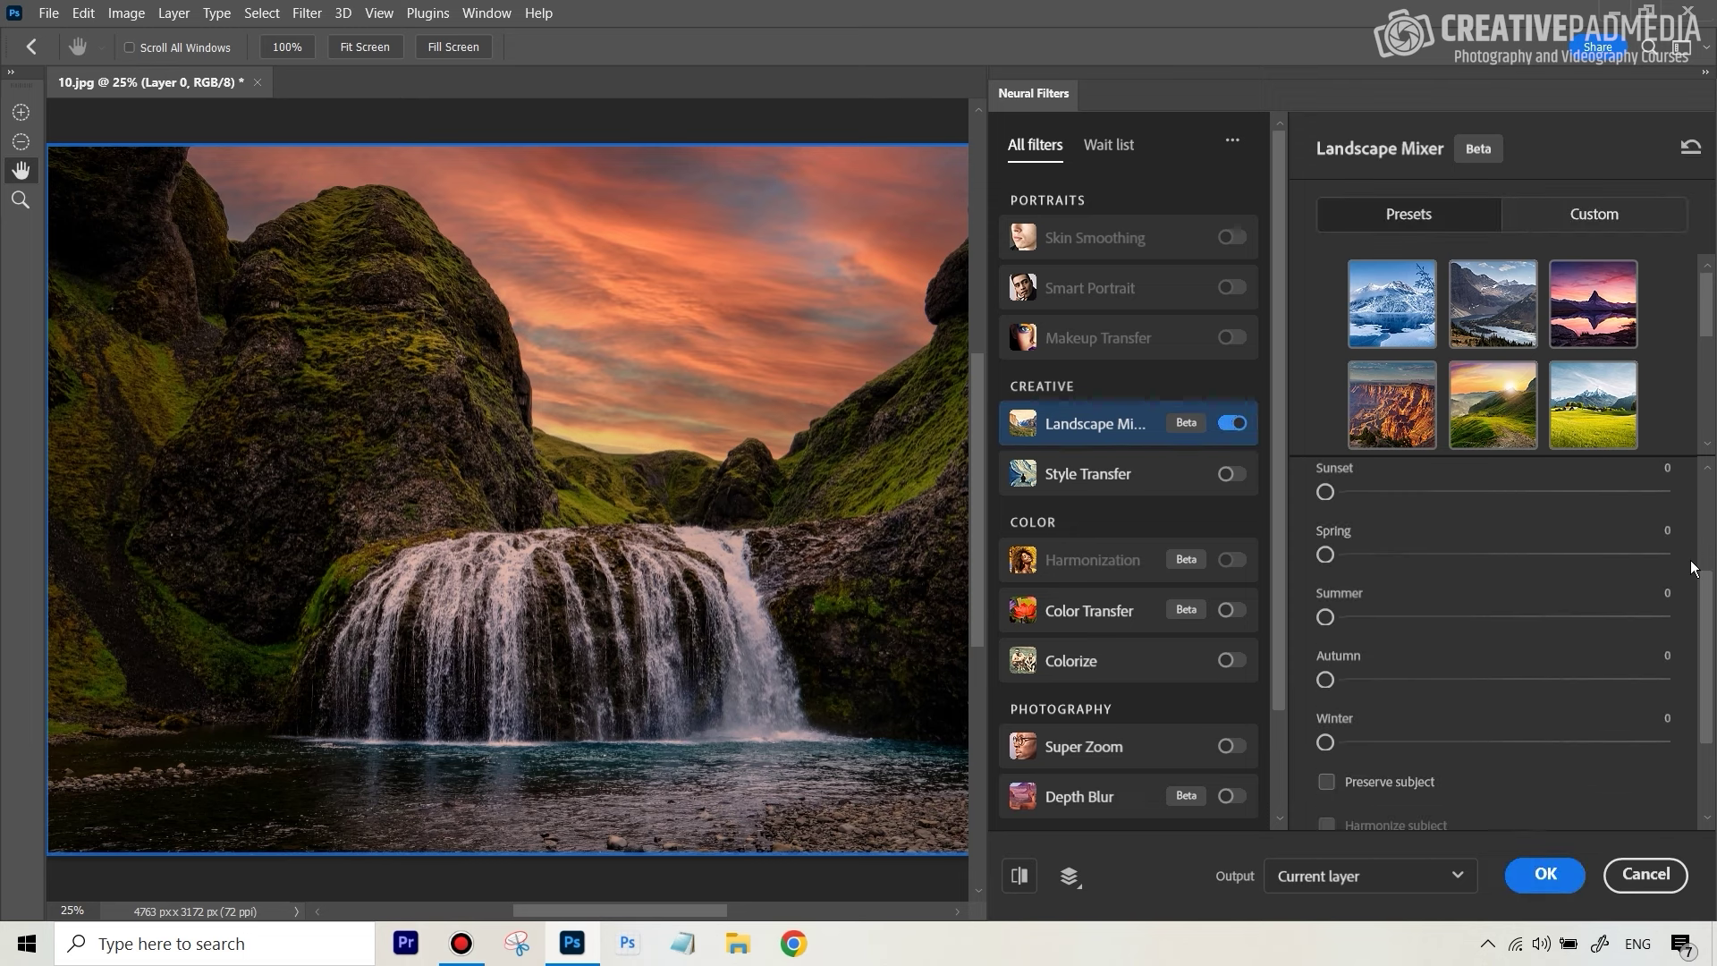
{"action": "scroll", "coordinate": [1541, 592], "scroll_direction": "up", "scroll_amount": 5}
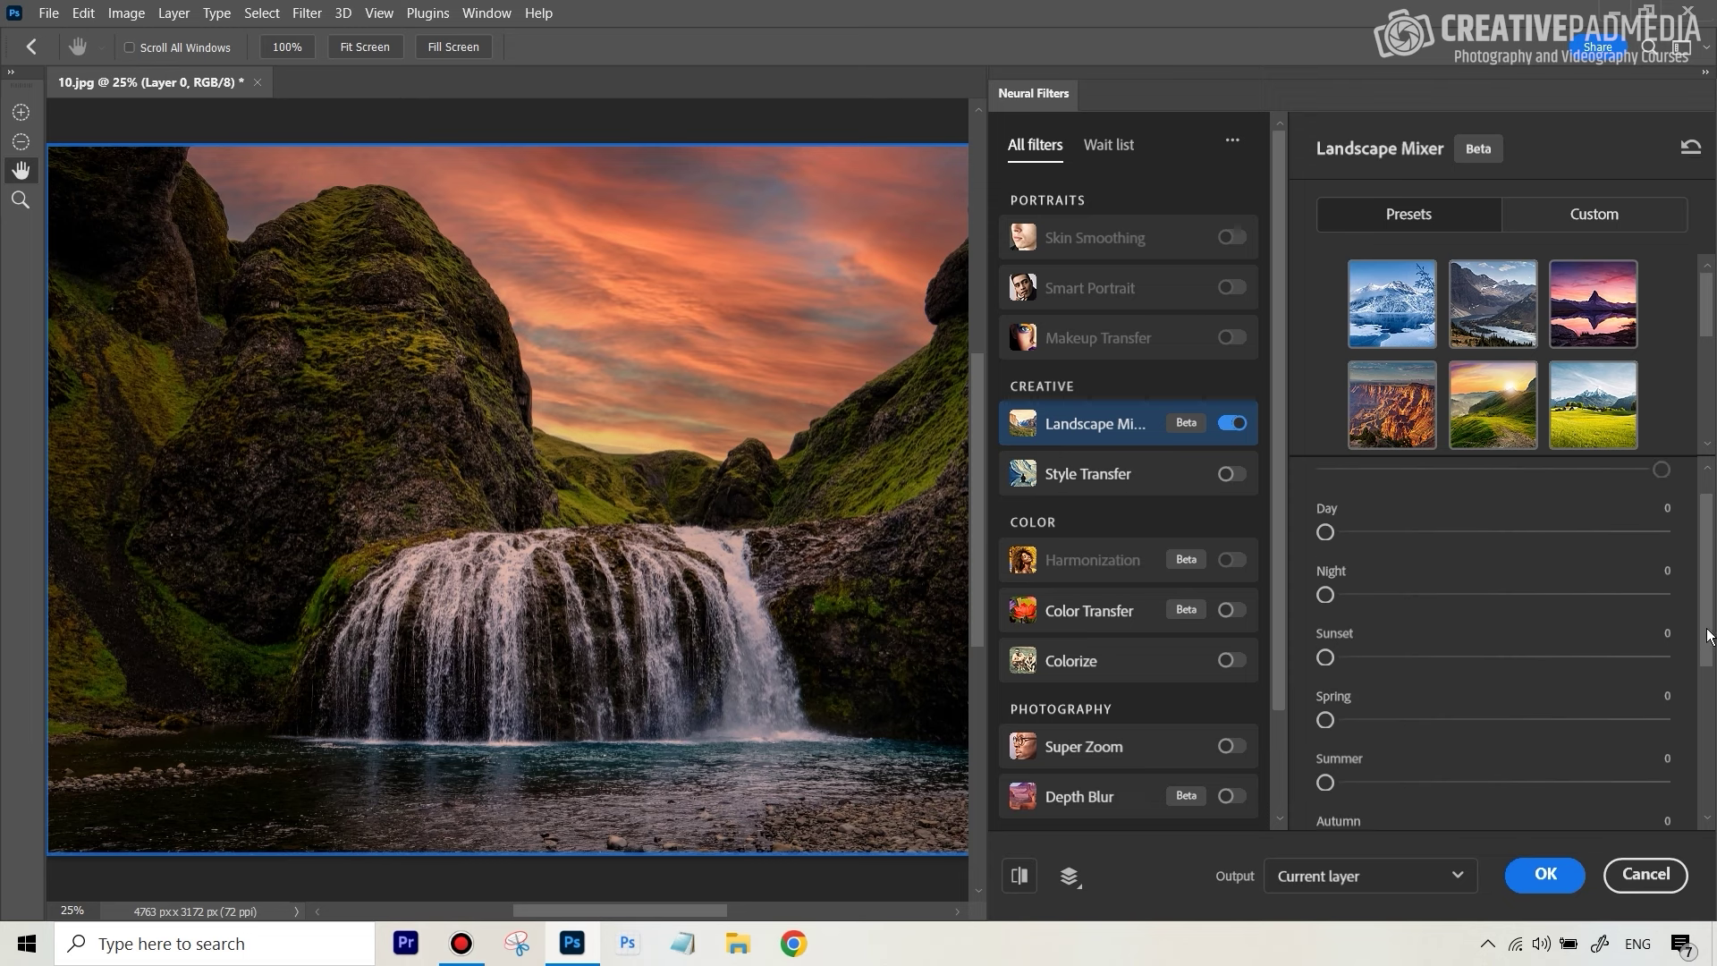
{"action": "left_click_drag", "start_coordinate": [1711, 637], "coordinate": [1580, 727]}
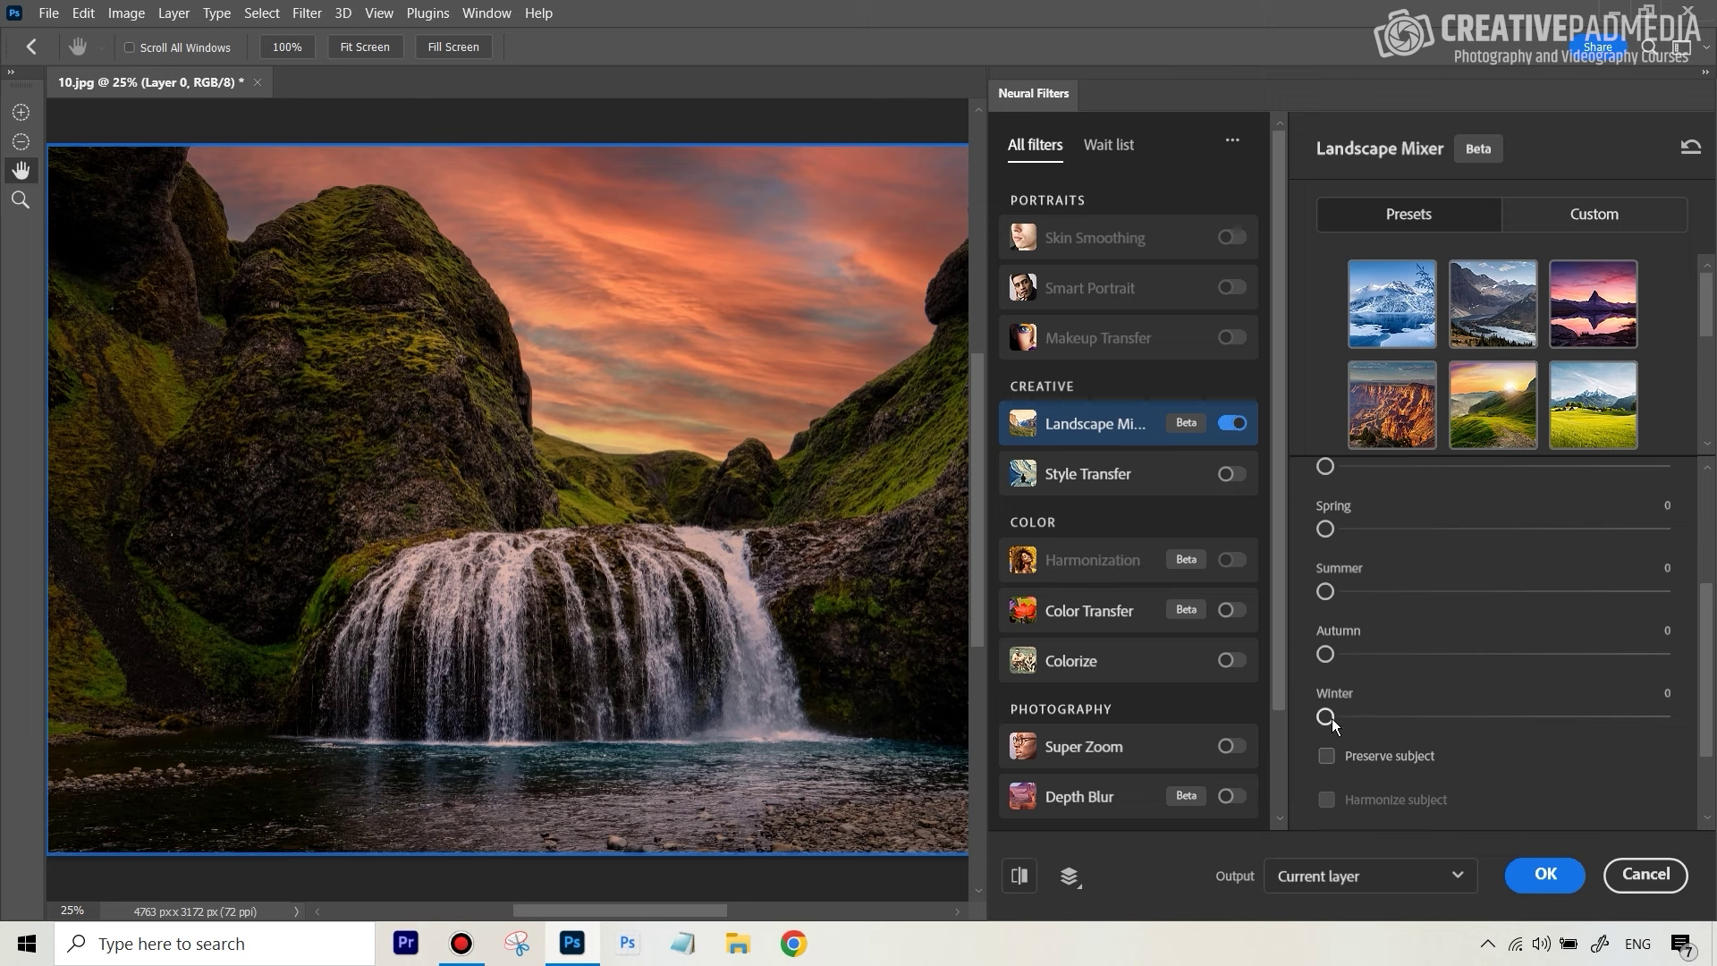
{"action": "left_click_drag", "start_coordinate": [1327, 717], "coordinate": [1547, 716]}
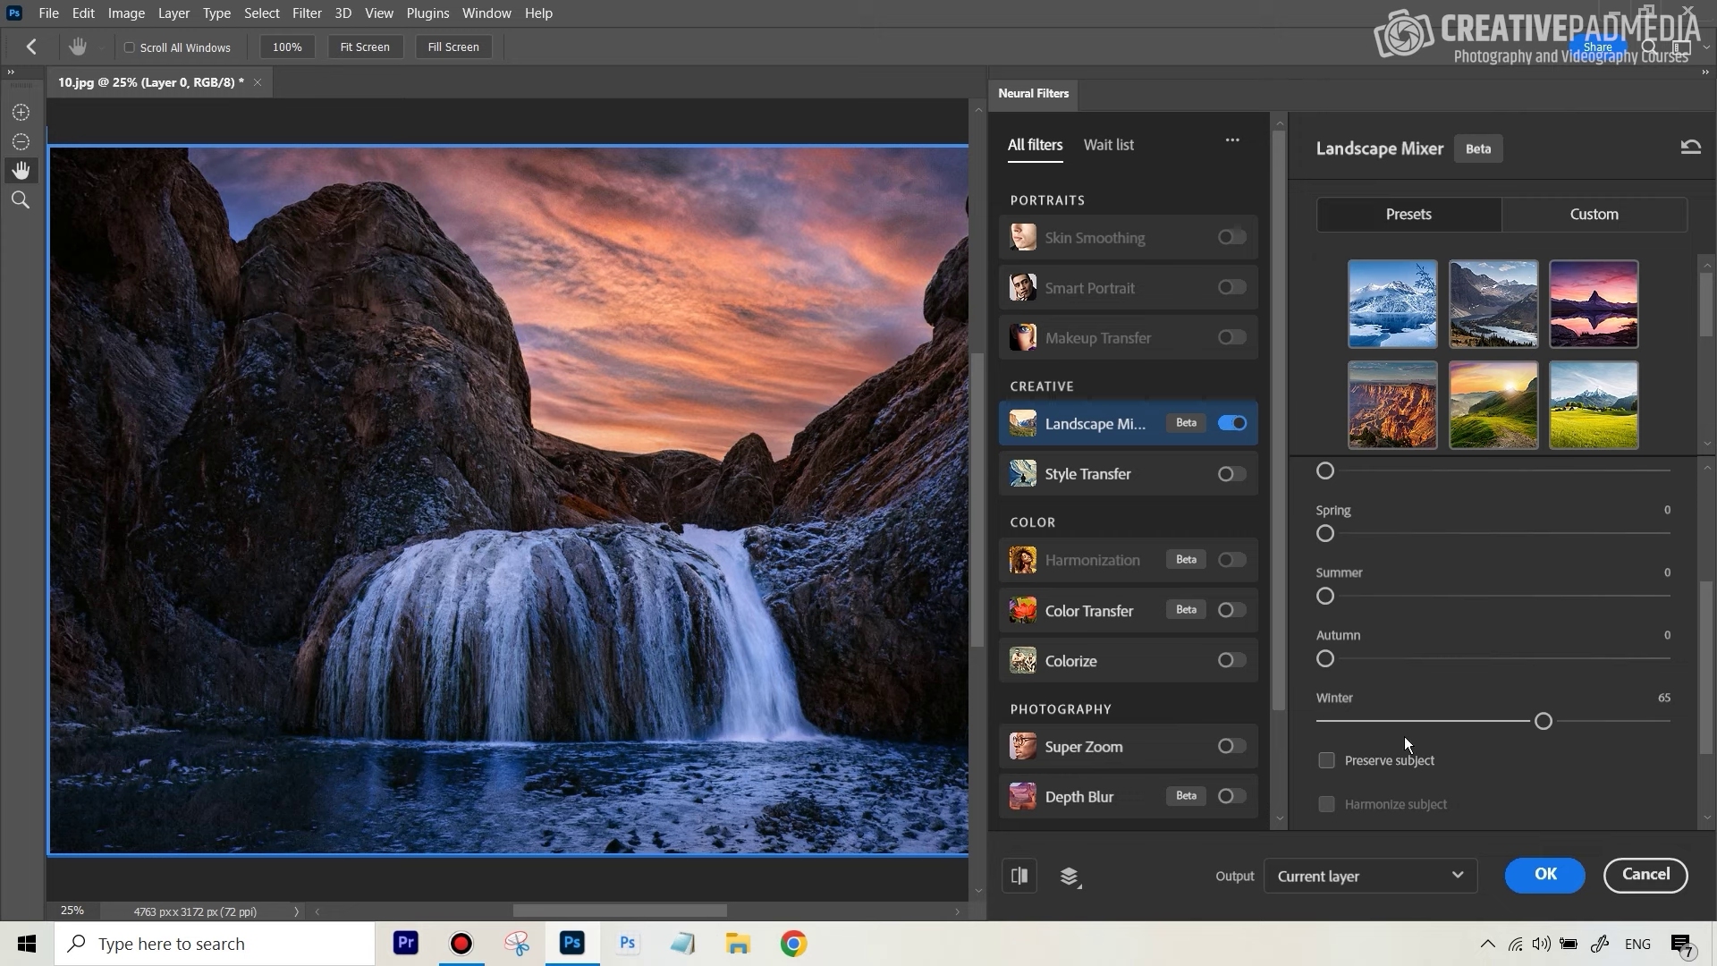
Reset Winter to 0 and raise Autumn to 66.
{"action": "left_click_drag", "start_coordinate": [1339, 720], "coordinate": [1323, 717]}
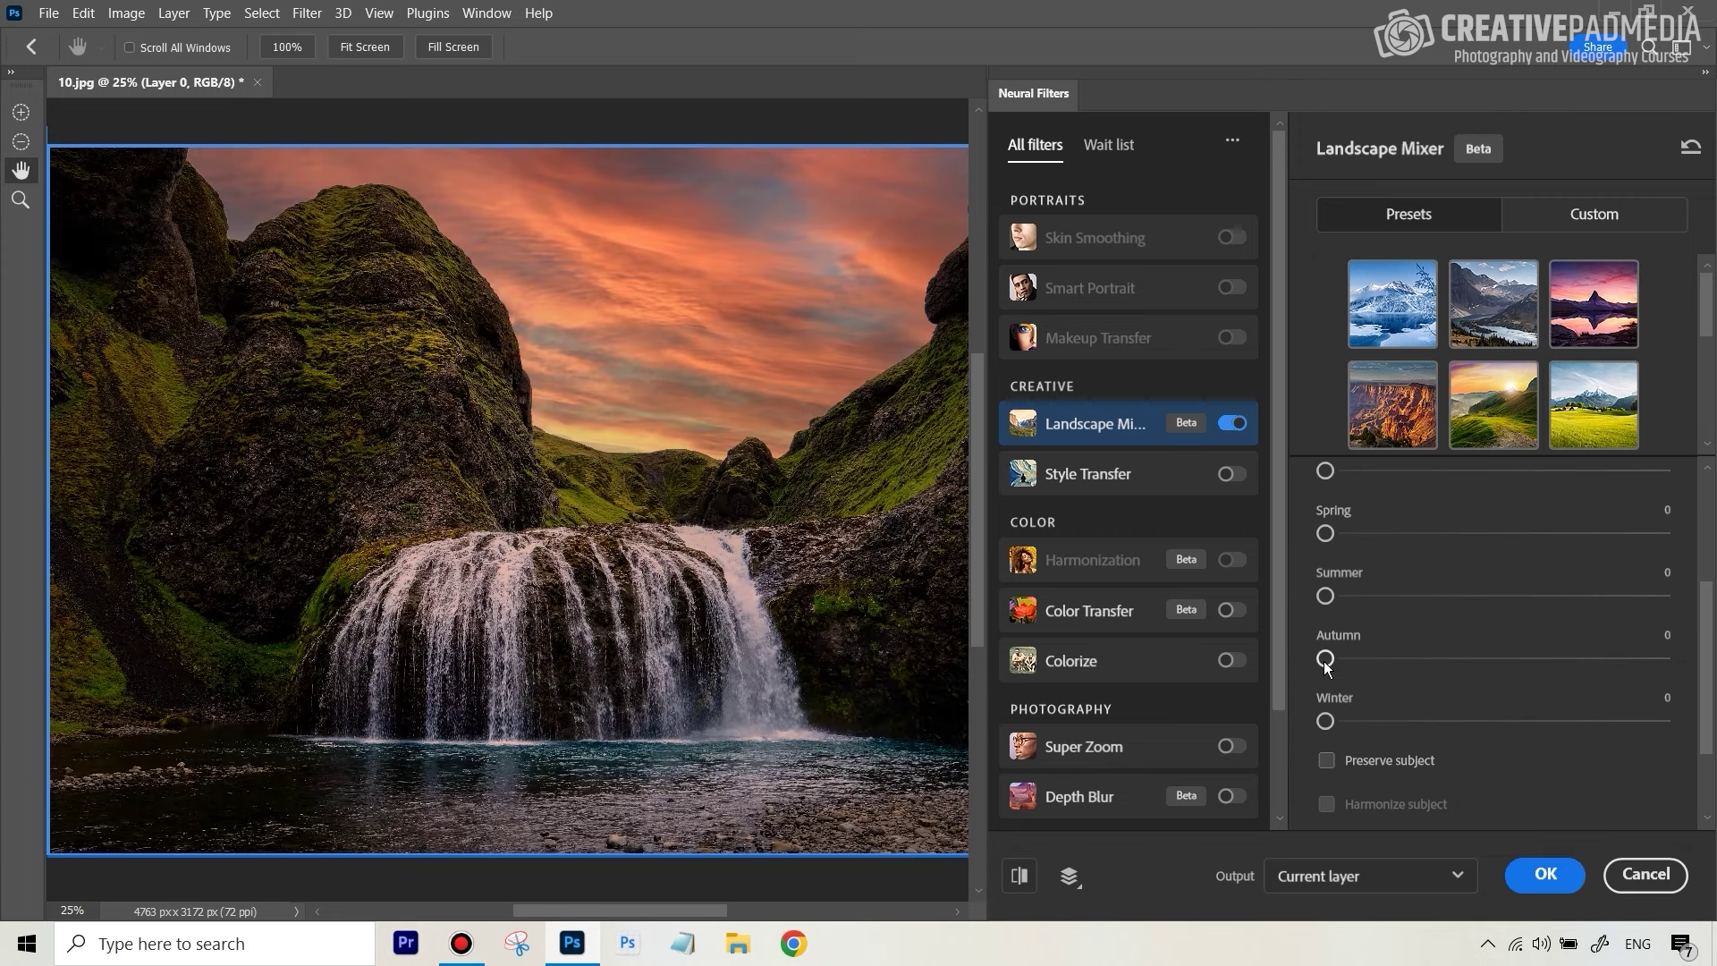
{"action": "left_click_drag", "start_coordinate": [1325, 659], "coordinate": [1547, 658]}
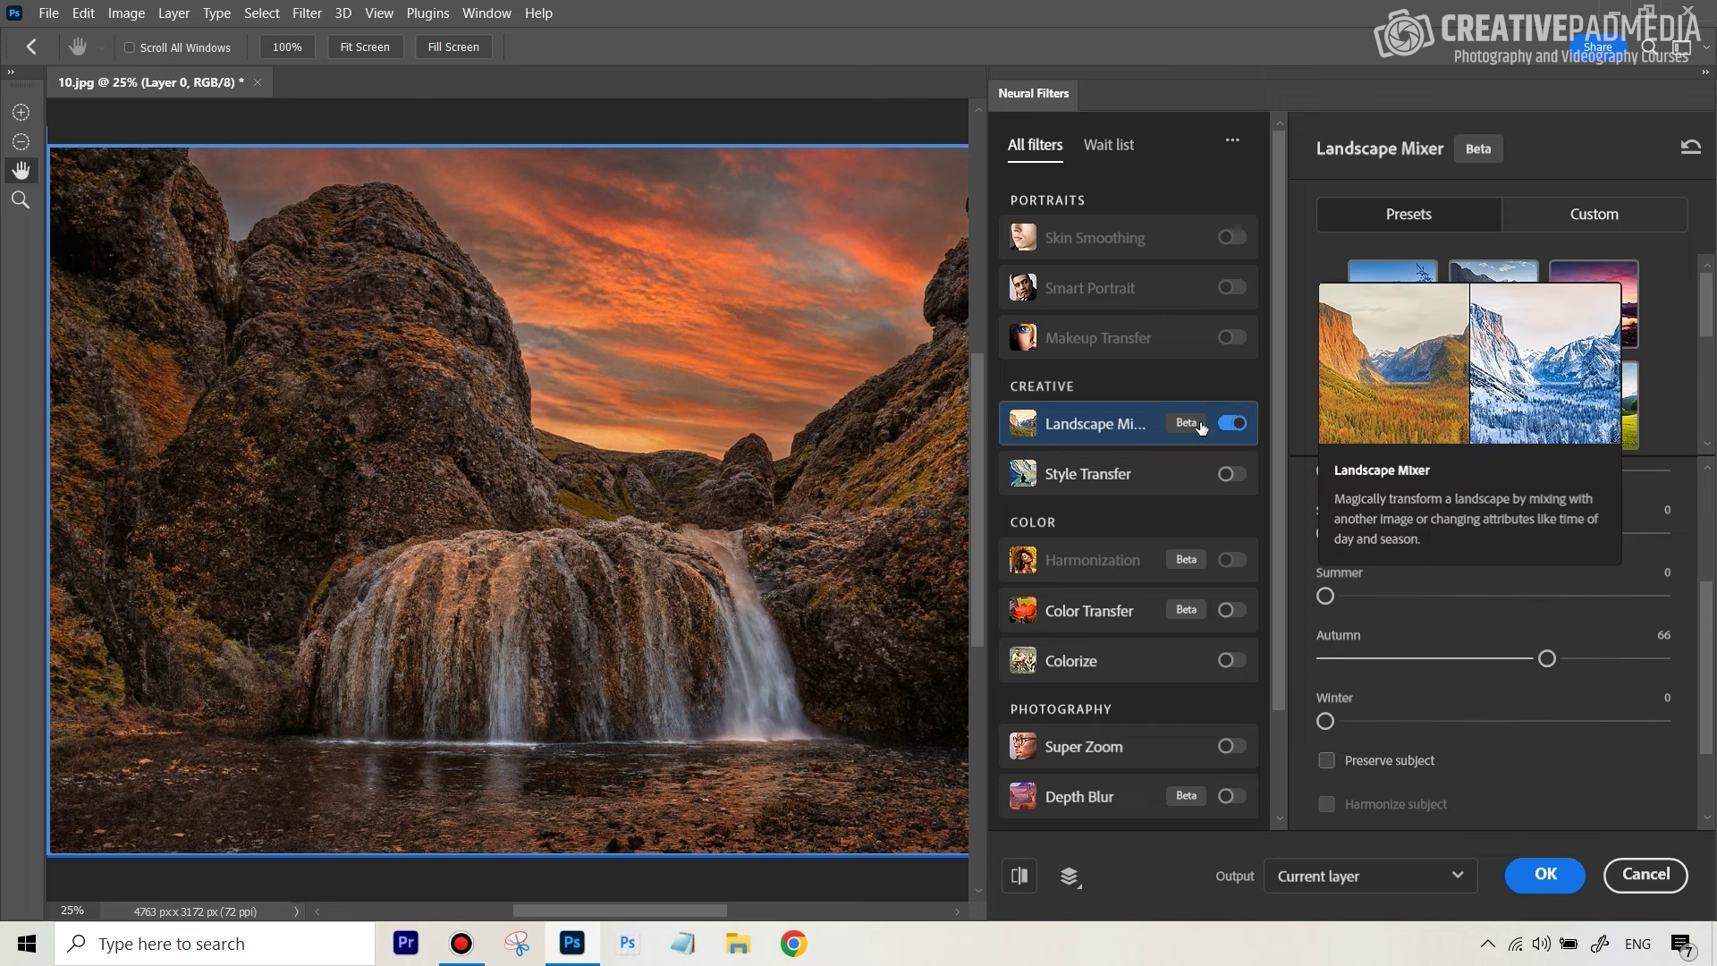
{"action": "mouse_move", "coordinate": [1191, 435]}
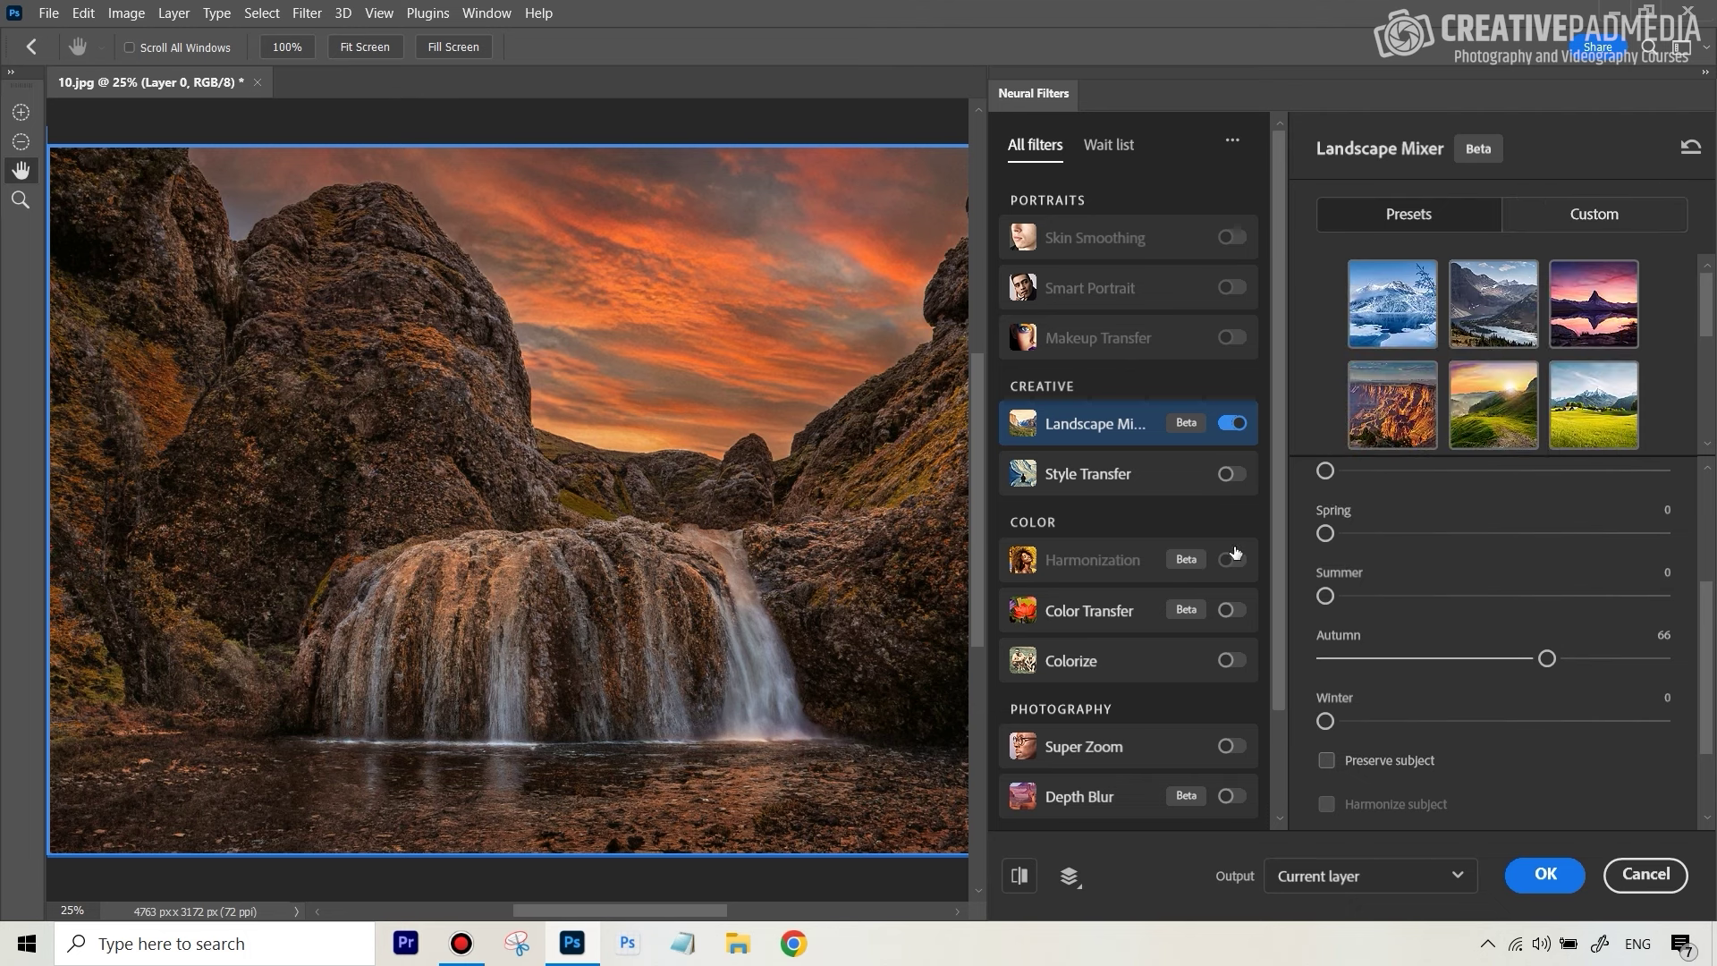
{"action": "left_click", "coordinate": [1118, 148]}
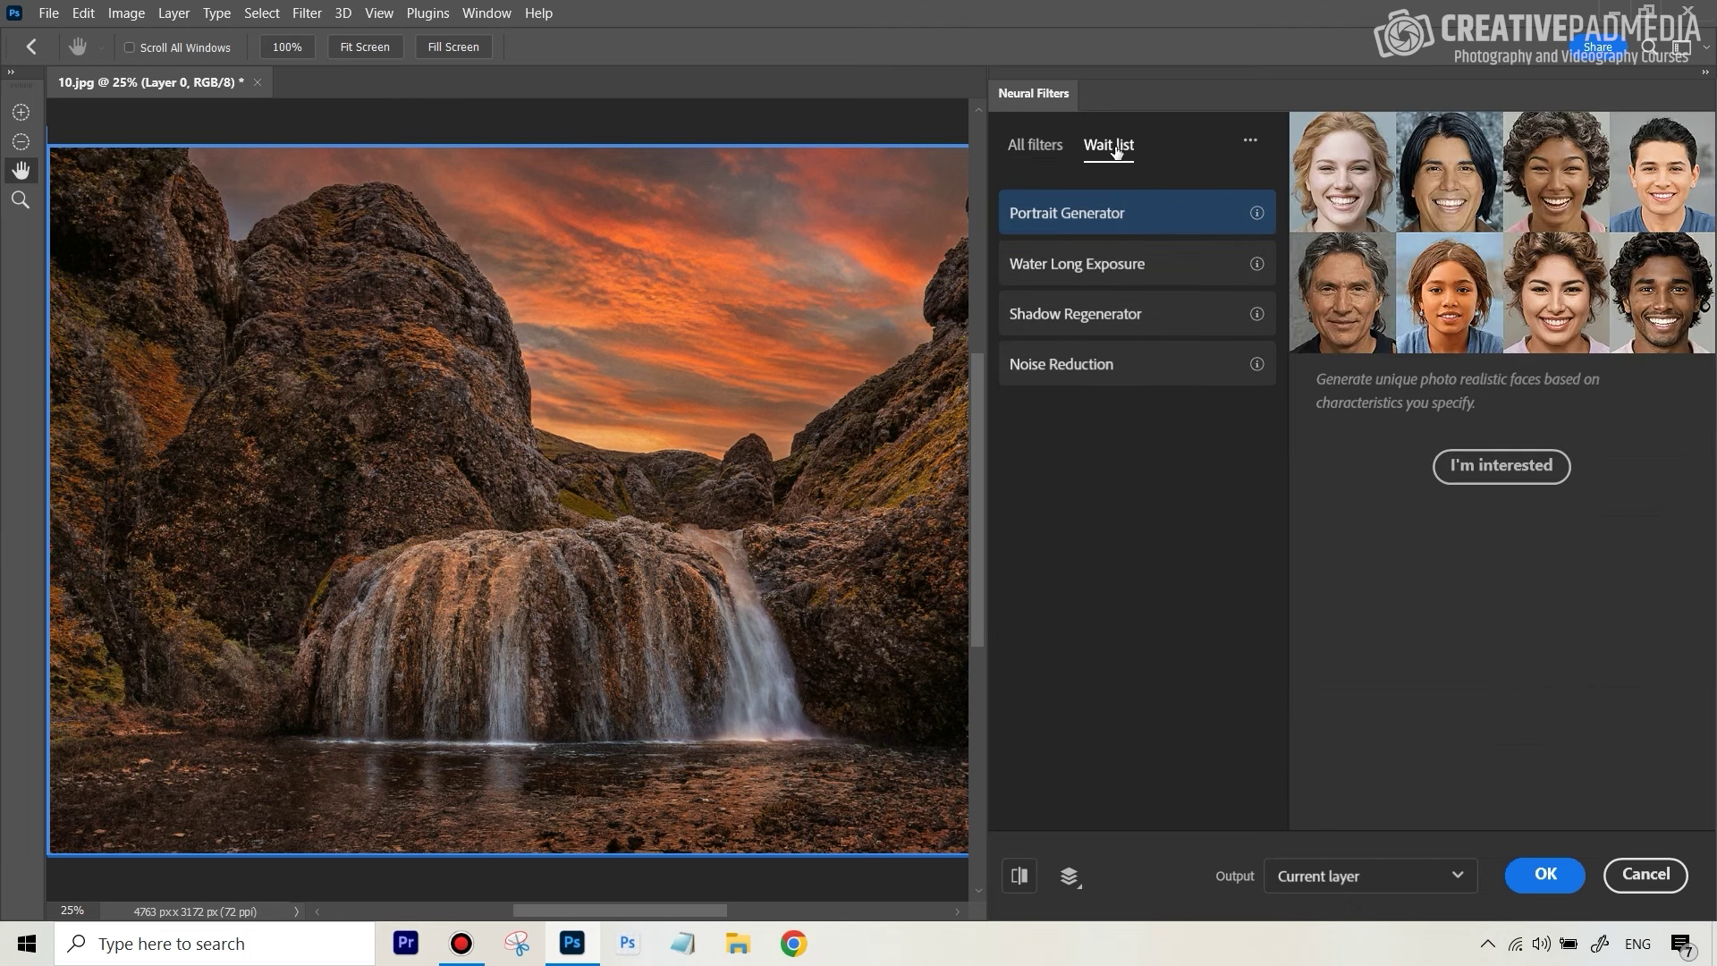
{"action": "left_click", "coordinate": [1094, 268]}
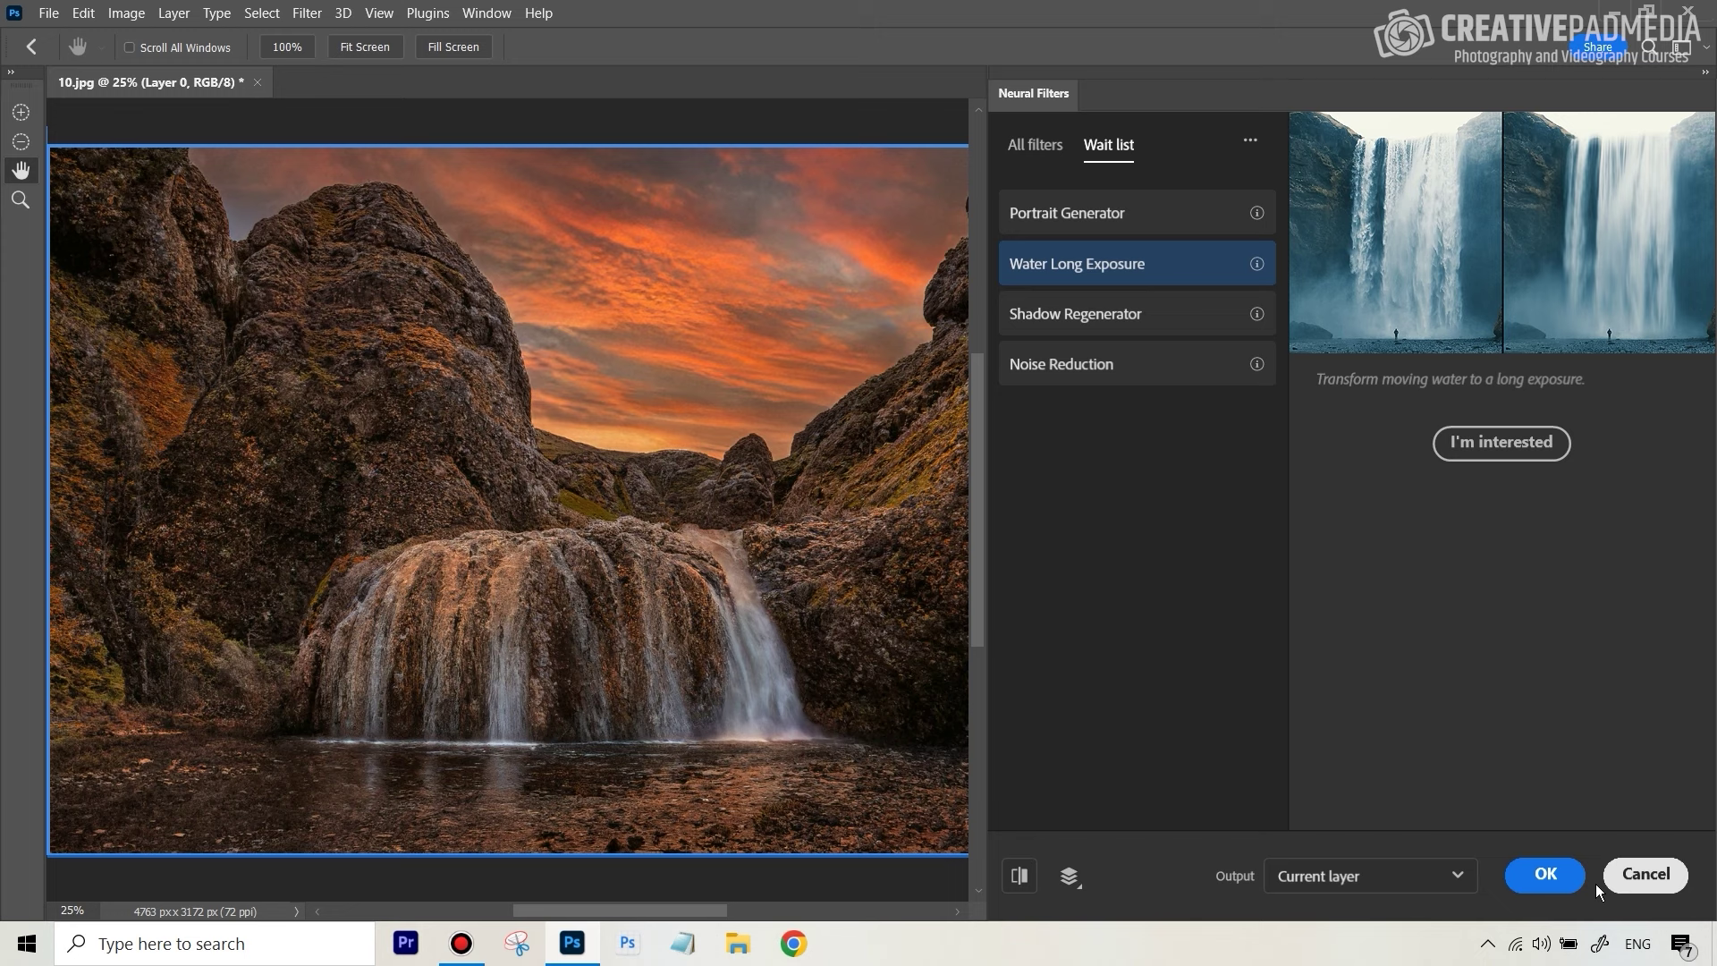
{"action": "left_click", "coordinate": [1034, 146]}
Set Autumn to 0 and Winter to 64, output to New layer, and apply the filter.
{"action": "scroll", "coordinate": [1462, 695], "scroll_direction": "down", "scroll_amount": 3}
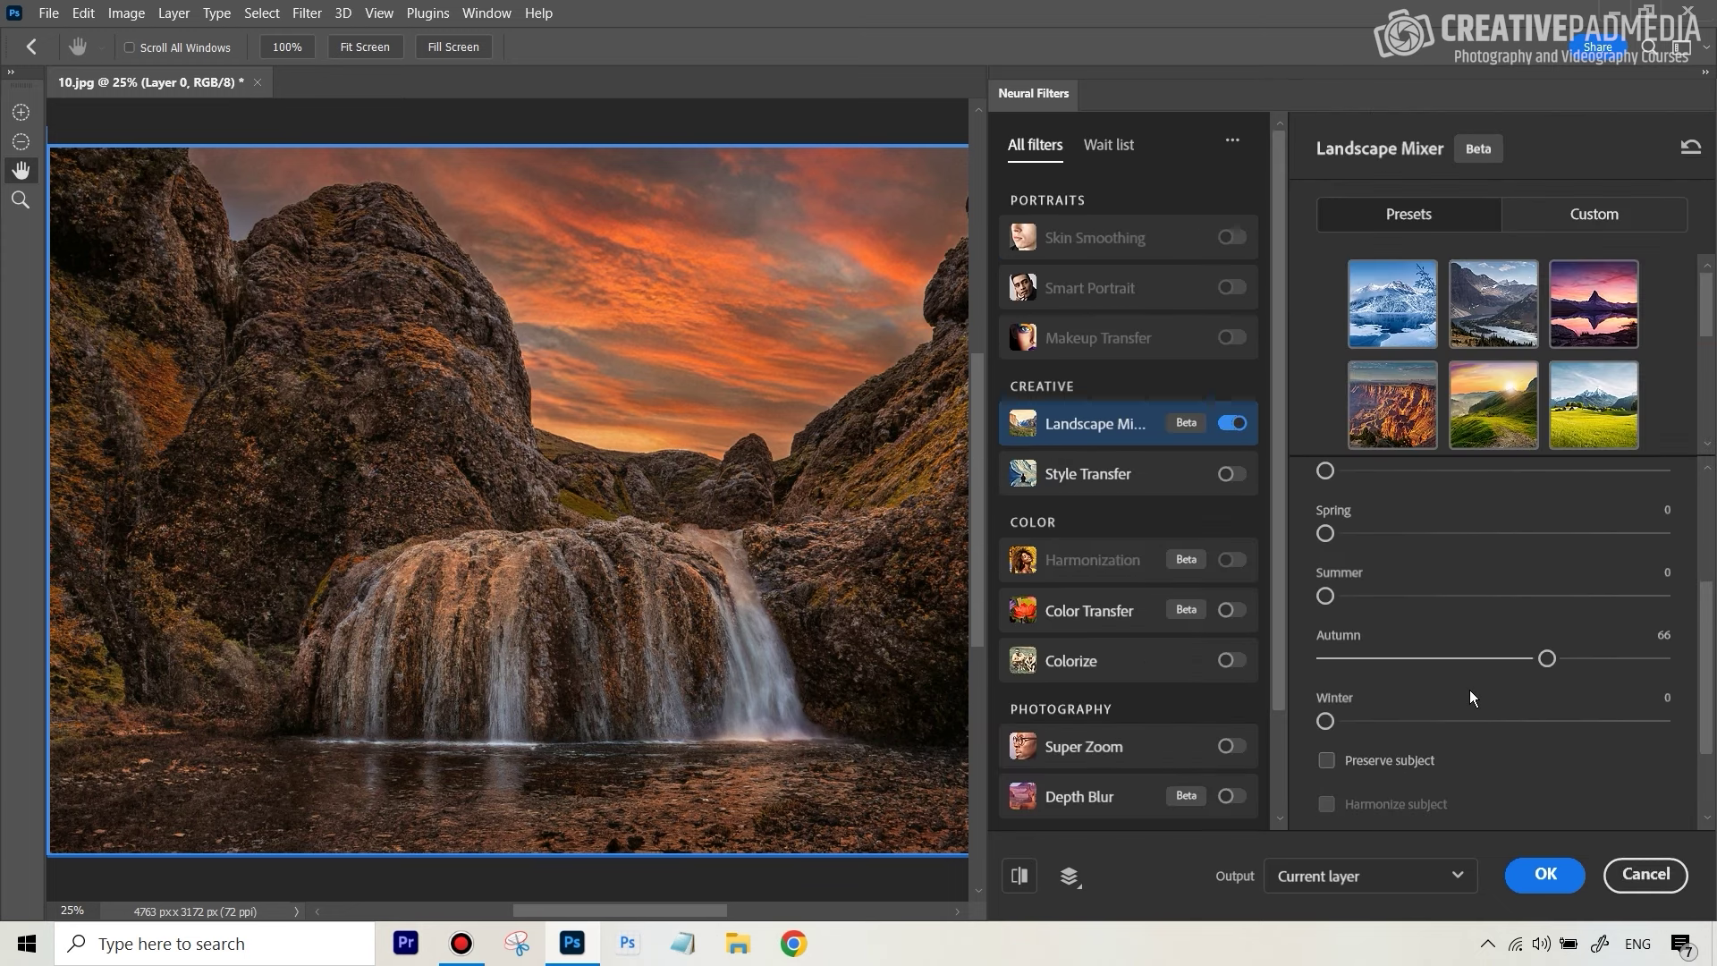
{"action": "left_click_drag", "start_coordinate": [1544, 658], "coordinate": [1325, 658]}
{"action": "left_click", "coordinate": [1541, 719]}
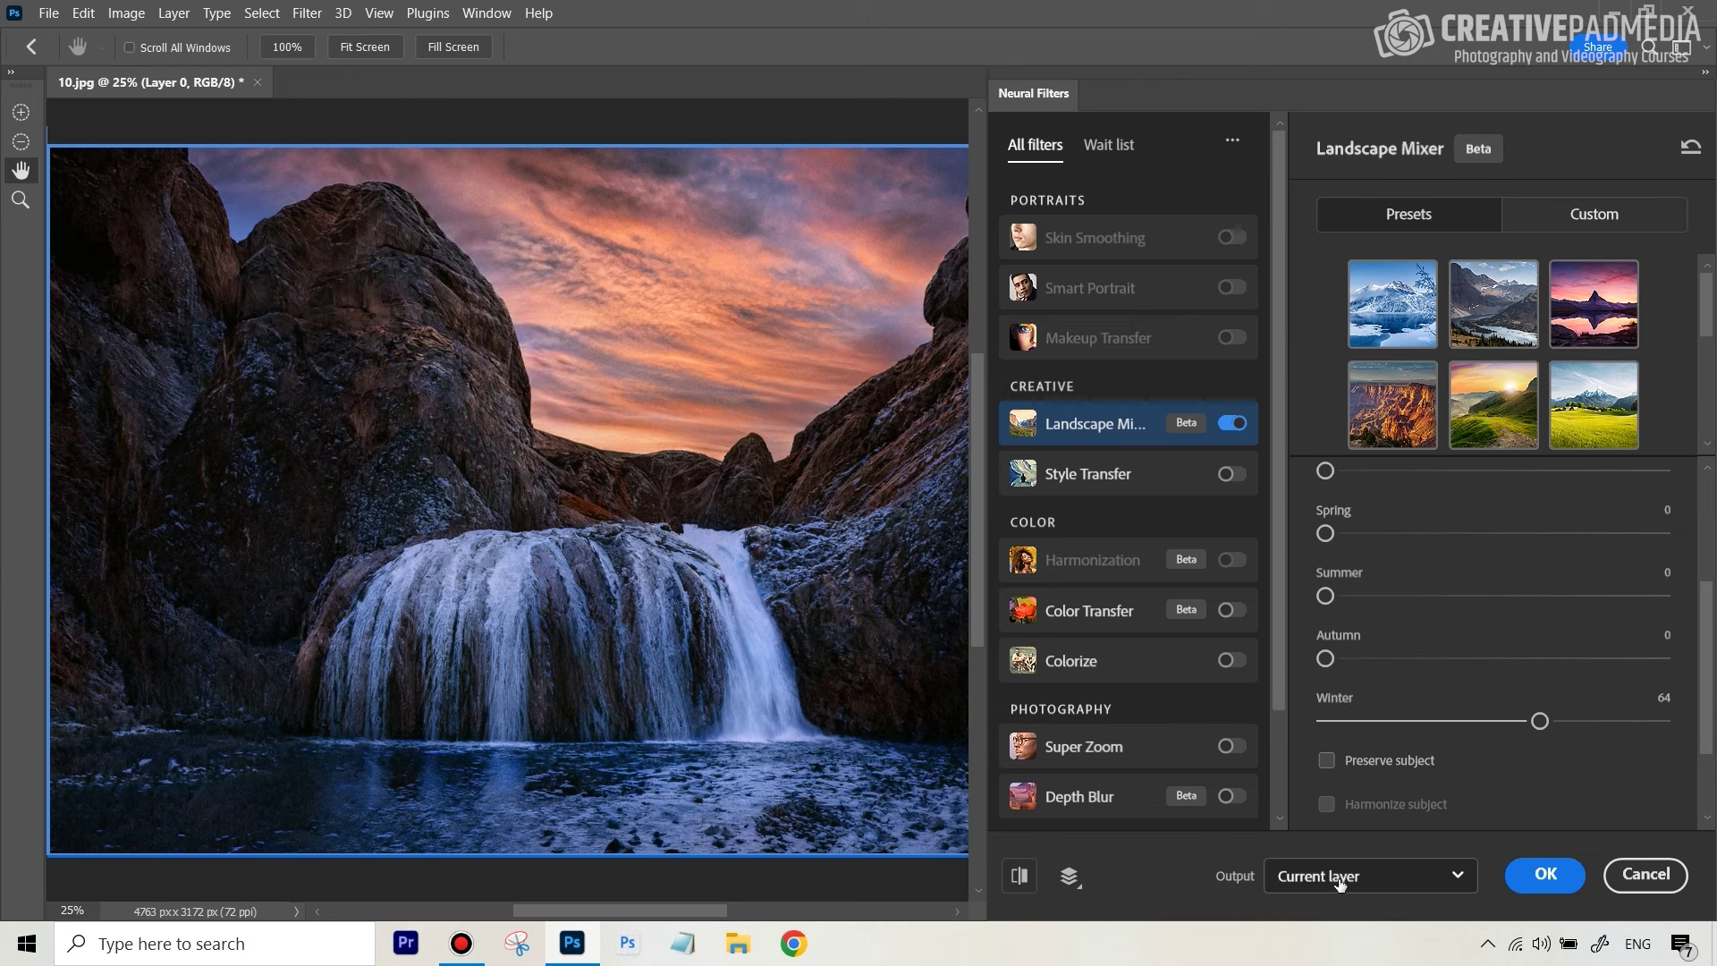
{"action": "left_click", "coordinate": [1340, 878]}
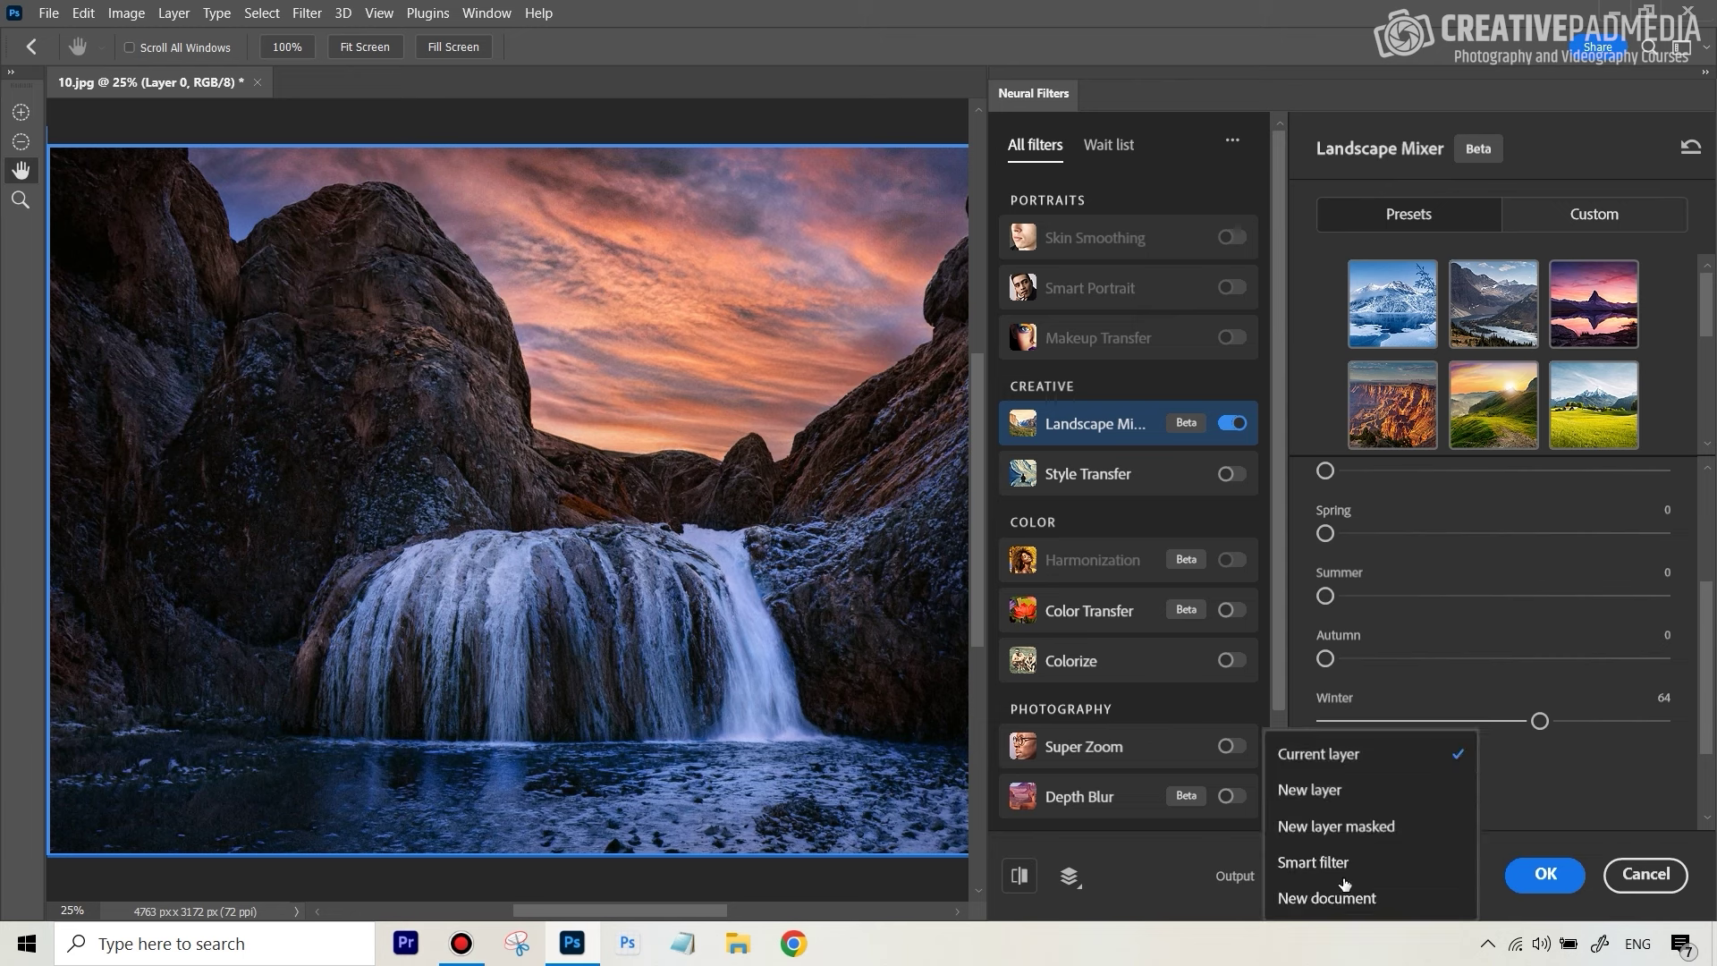
{"action": "left_click", "coordinate": [1323, 792]}
{"action": "left_click", "coordinate": [1546, 878]}
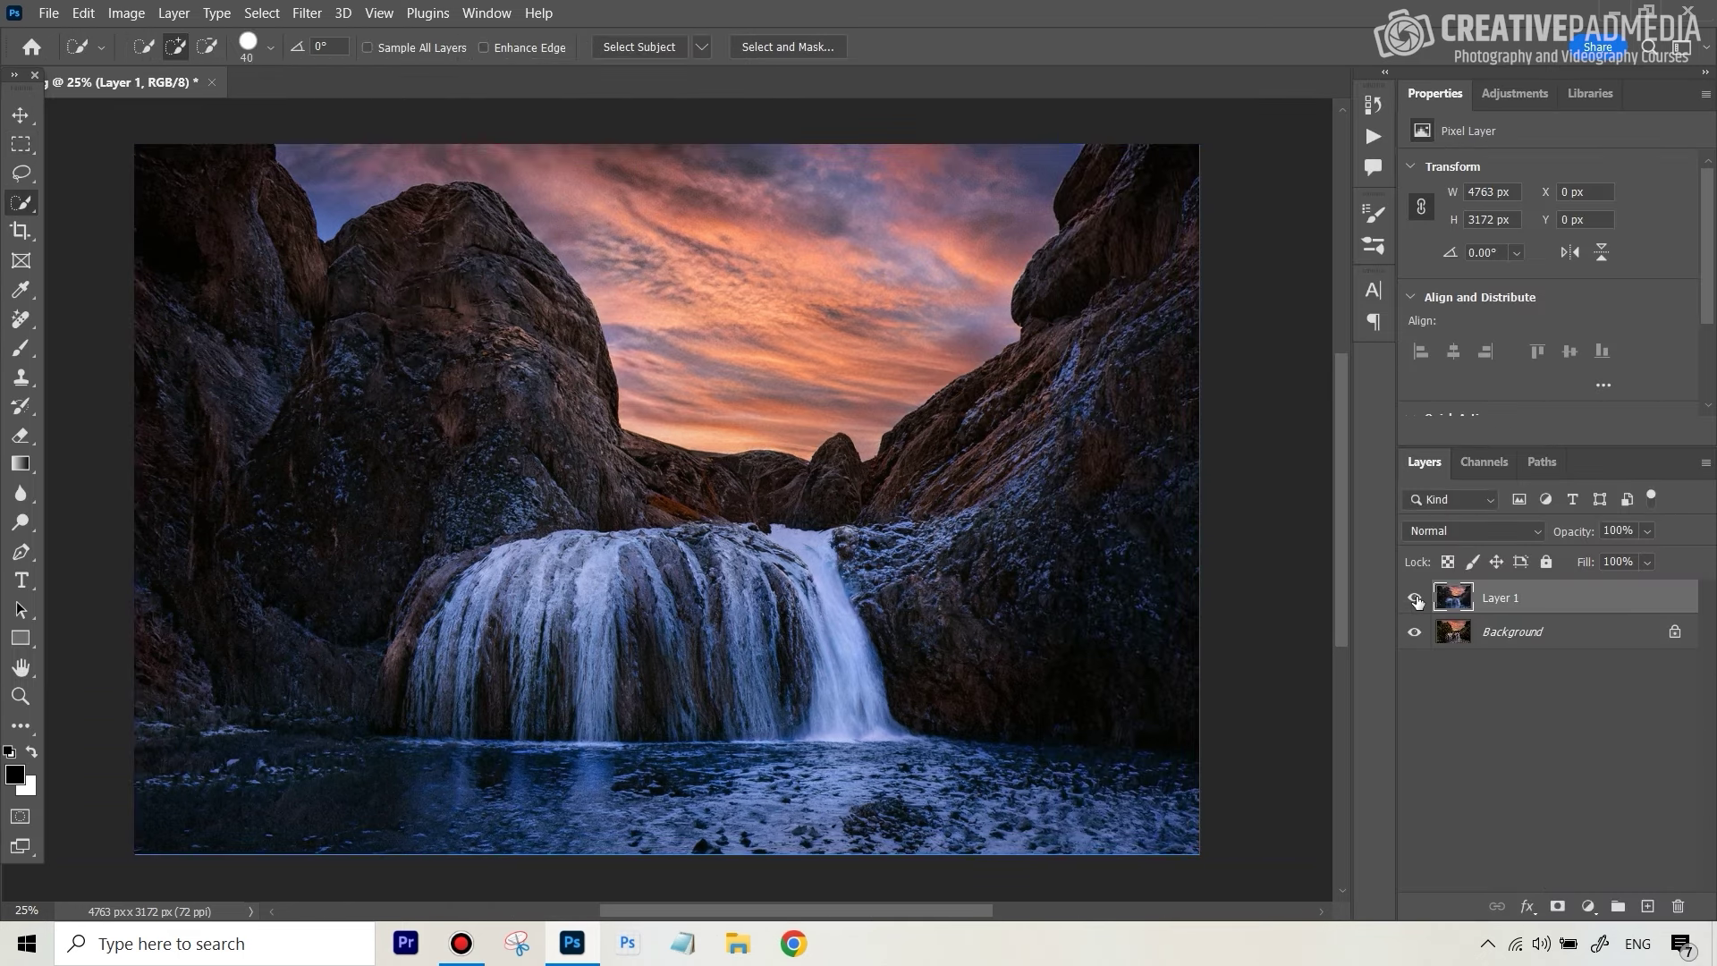
Toggle the winter layer's visibility several times to compare, leaving it shown.
{"action": "left_click", "coordinate": [1418, 599]}
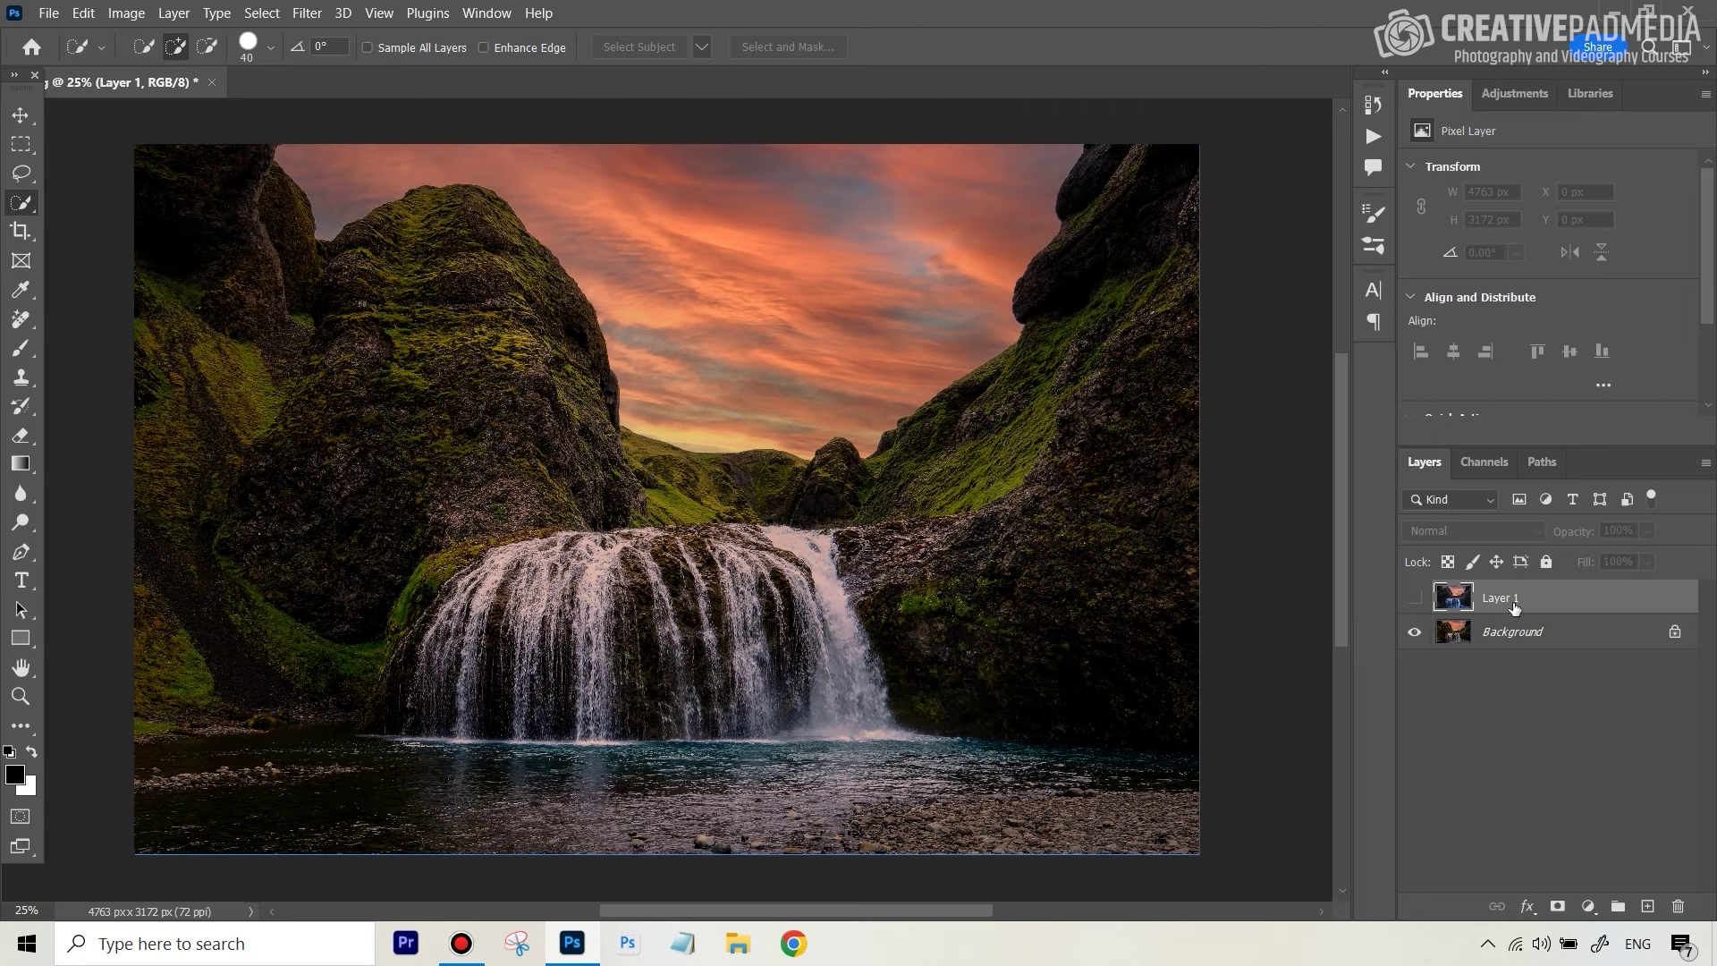
{"action": "left_click", "coordinate": [1413, 599]}
{"action": "left_click", "coordinate": [1412, 599]}
{"action": "left_click", "coordinate": [1413, 599]}
{"action": "left_click", "coordinate": [1413, 599]}
{"action": "left_click", "coordinate": [1413, 599]}
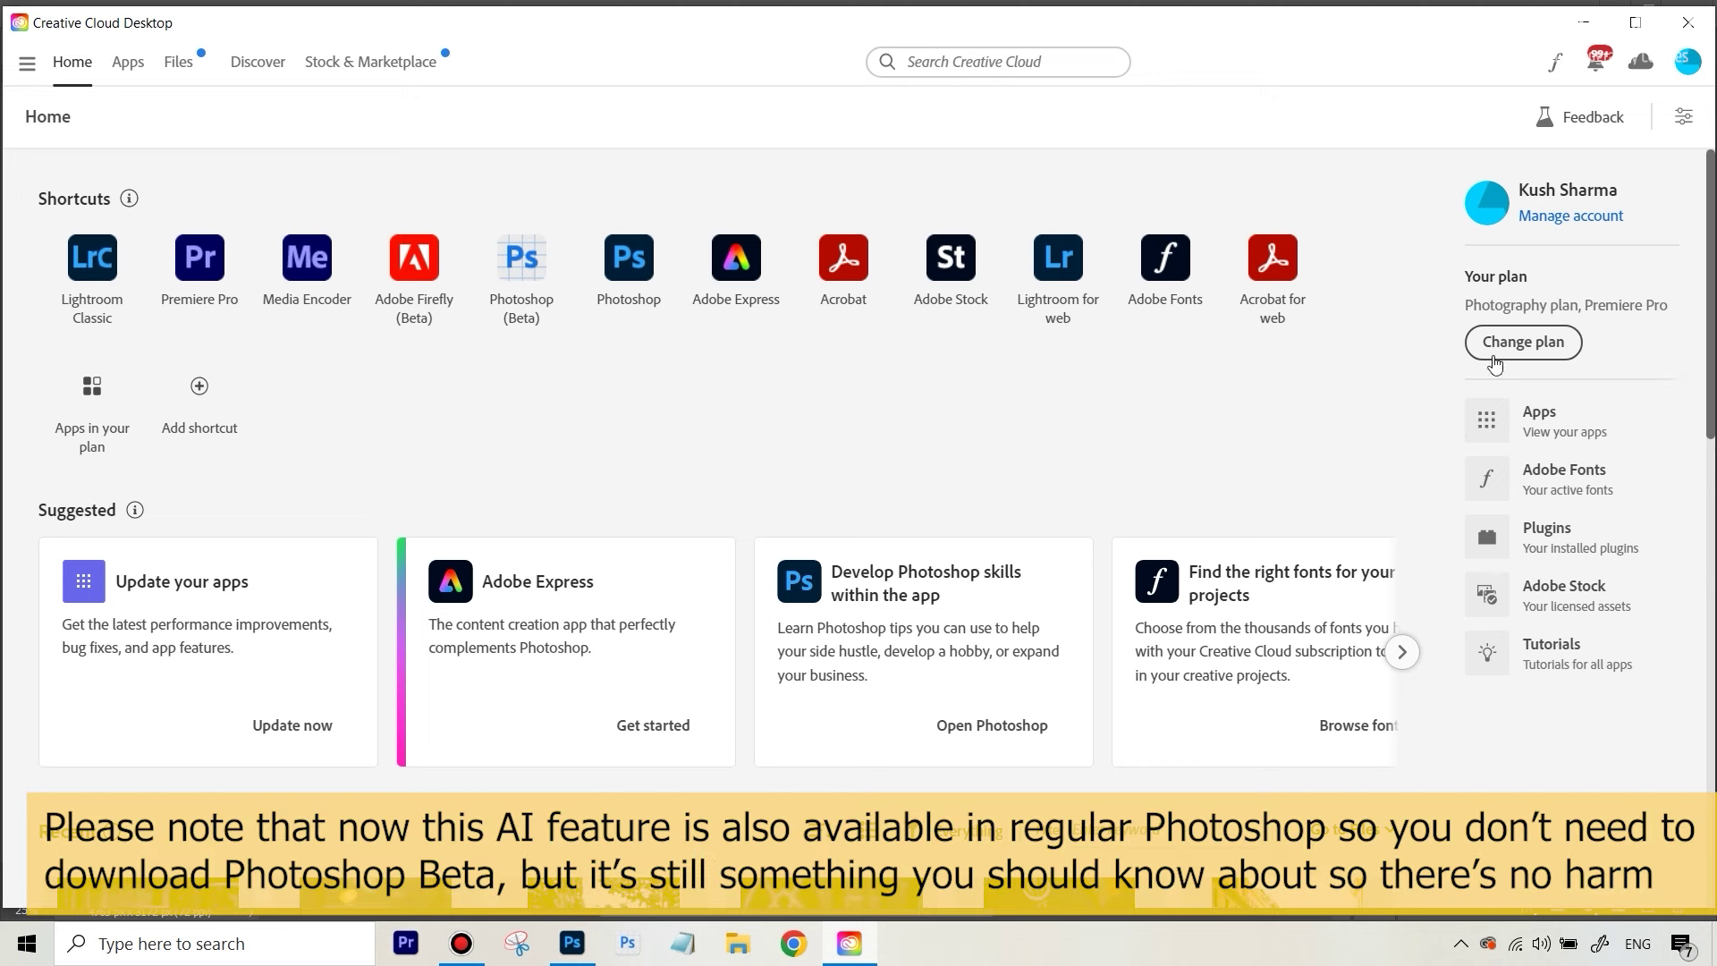
Launch Photoshop (Beta) from the Beta apps list in Creative Cloud Desktop.
{"action": "left_click", "coordinate": [27, 64]}
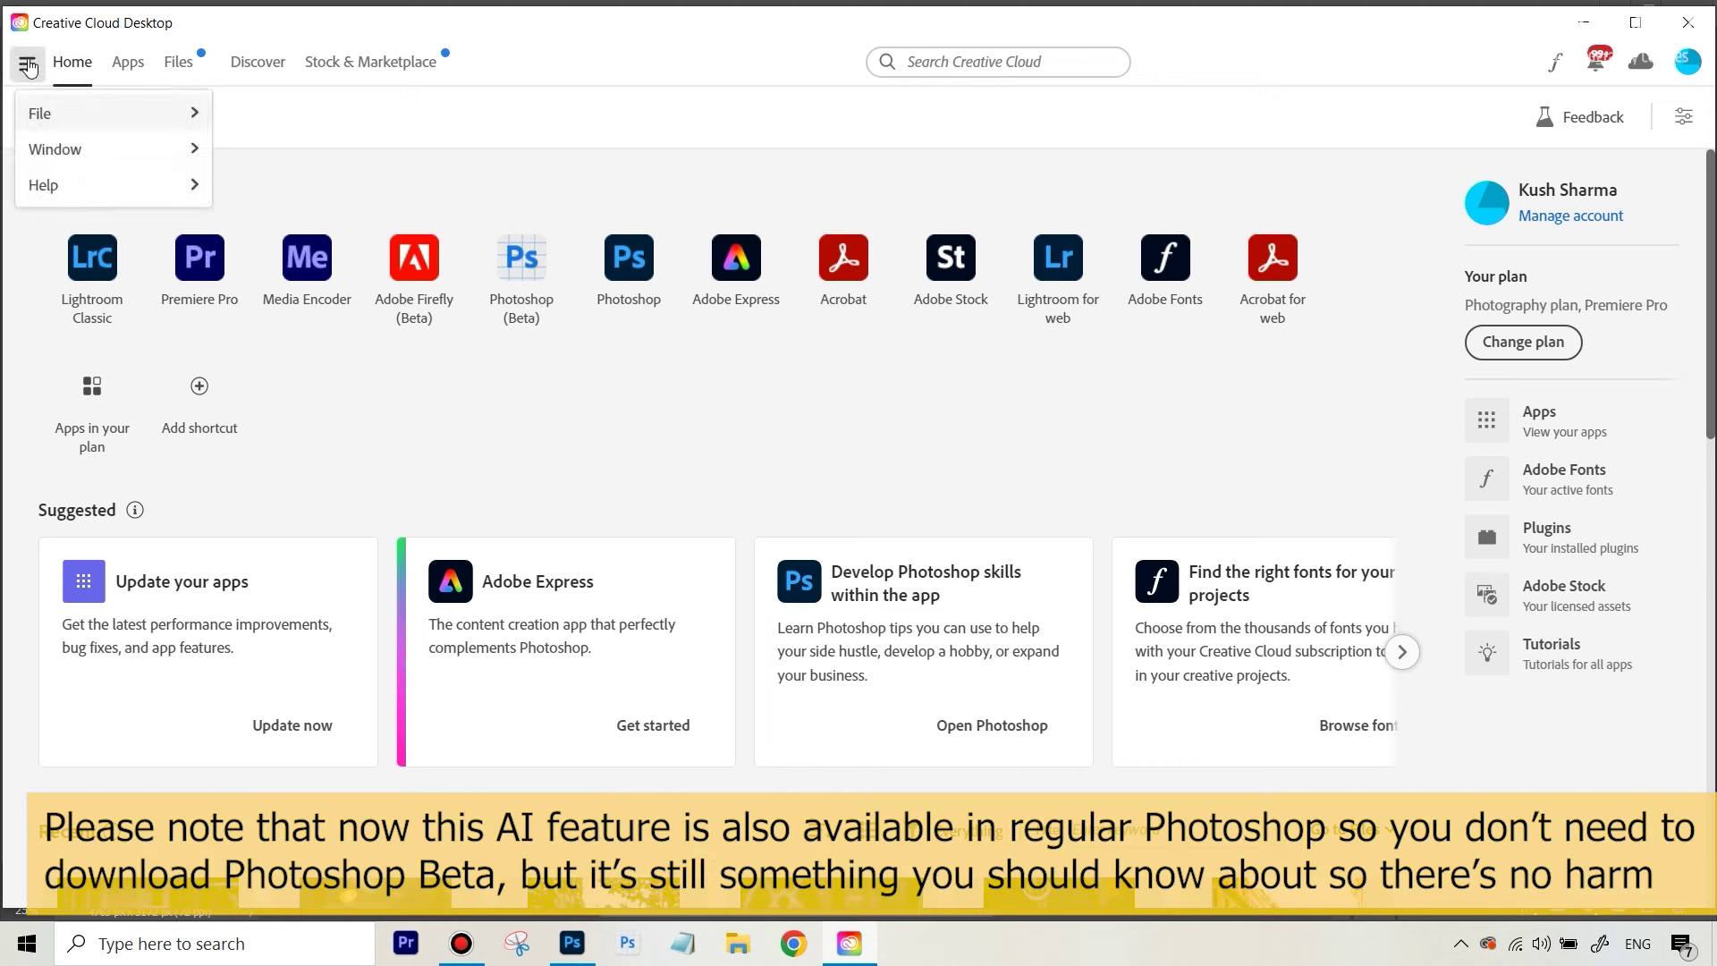
{"action": "left_click", "coordinate": [127, 63]}
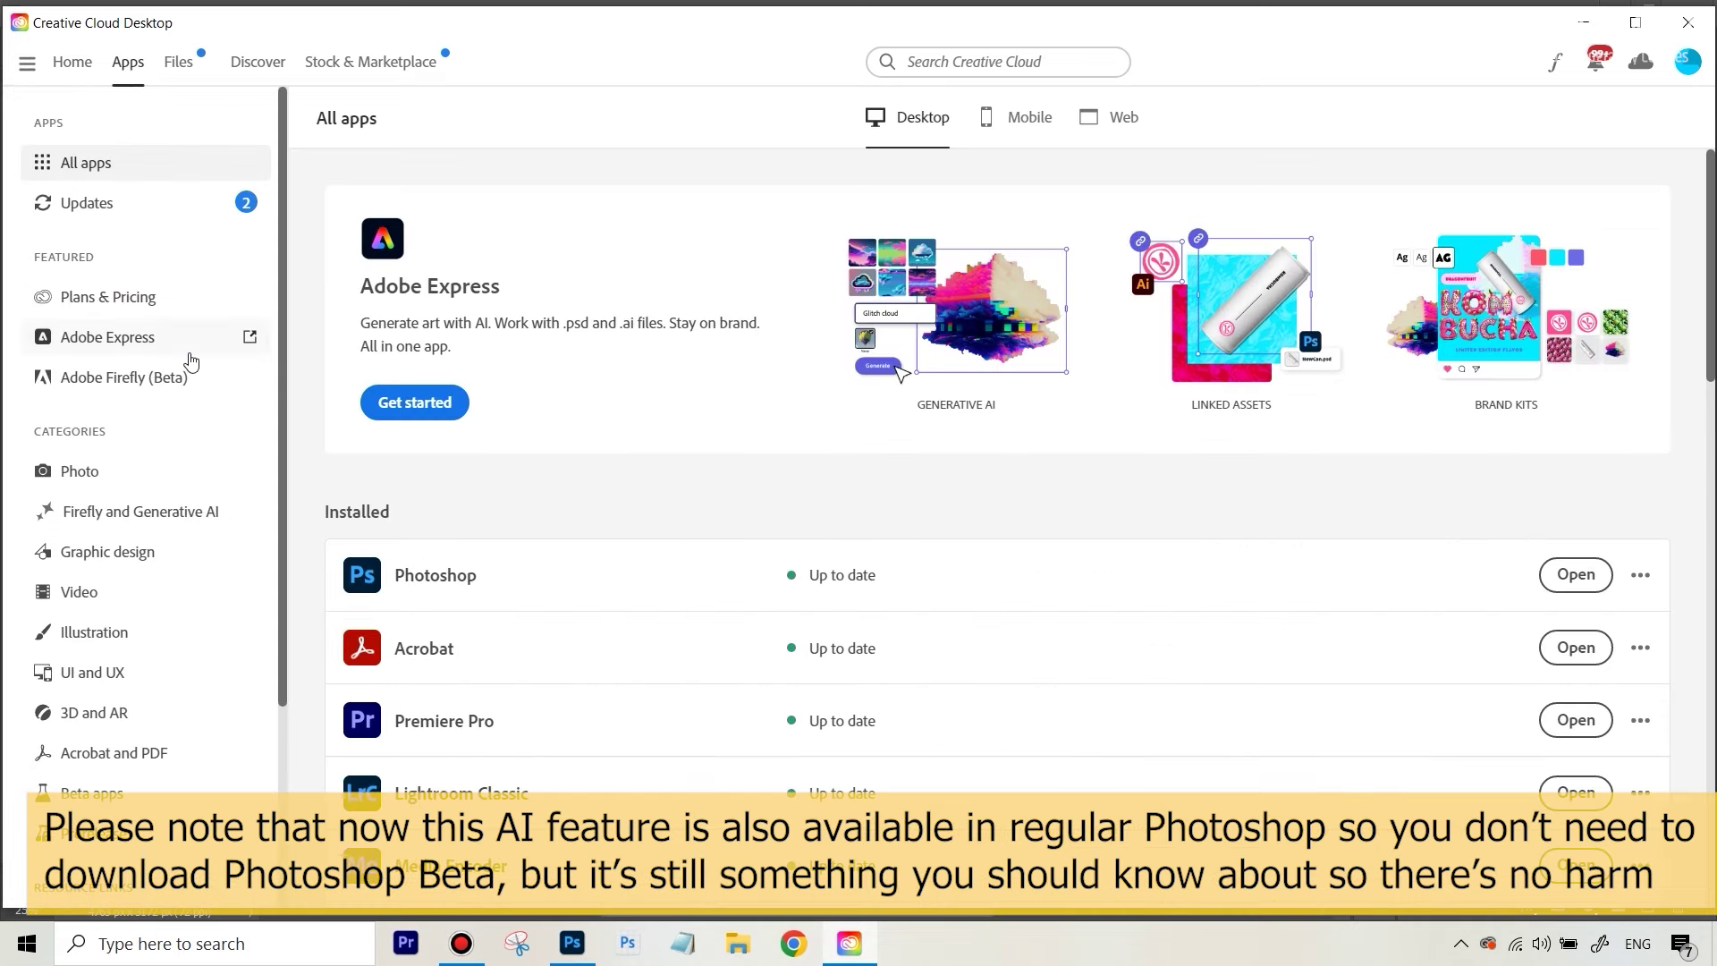
{"action": "scroll", "coordinate": [189, 358], "scroll_direction": "down", "scroll_amount": 4}
{"action": "scroll", "coordinate": [180, 333], "scroll_direction": "up", "scroll_amount": 2}
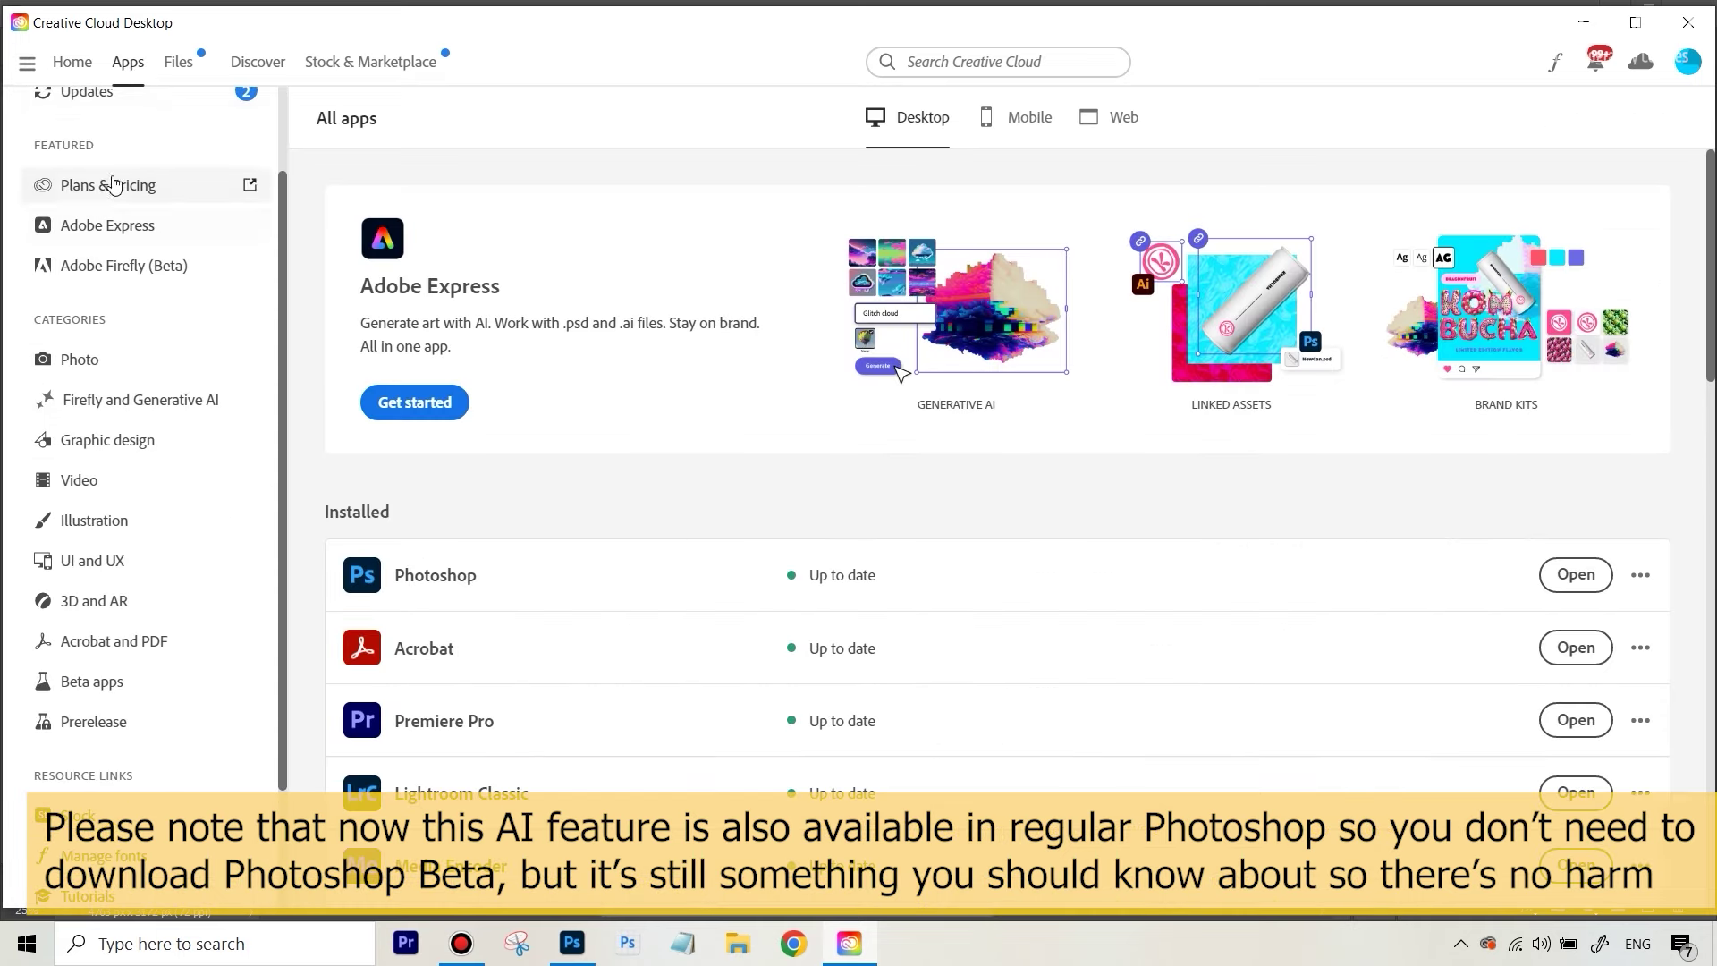
{"action": "left_click", "coordinate": [102, 694]}
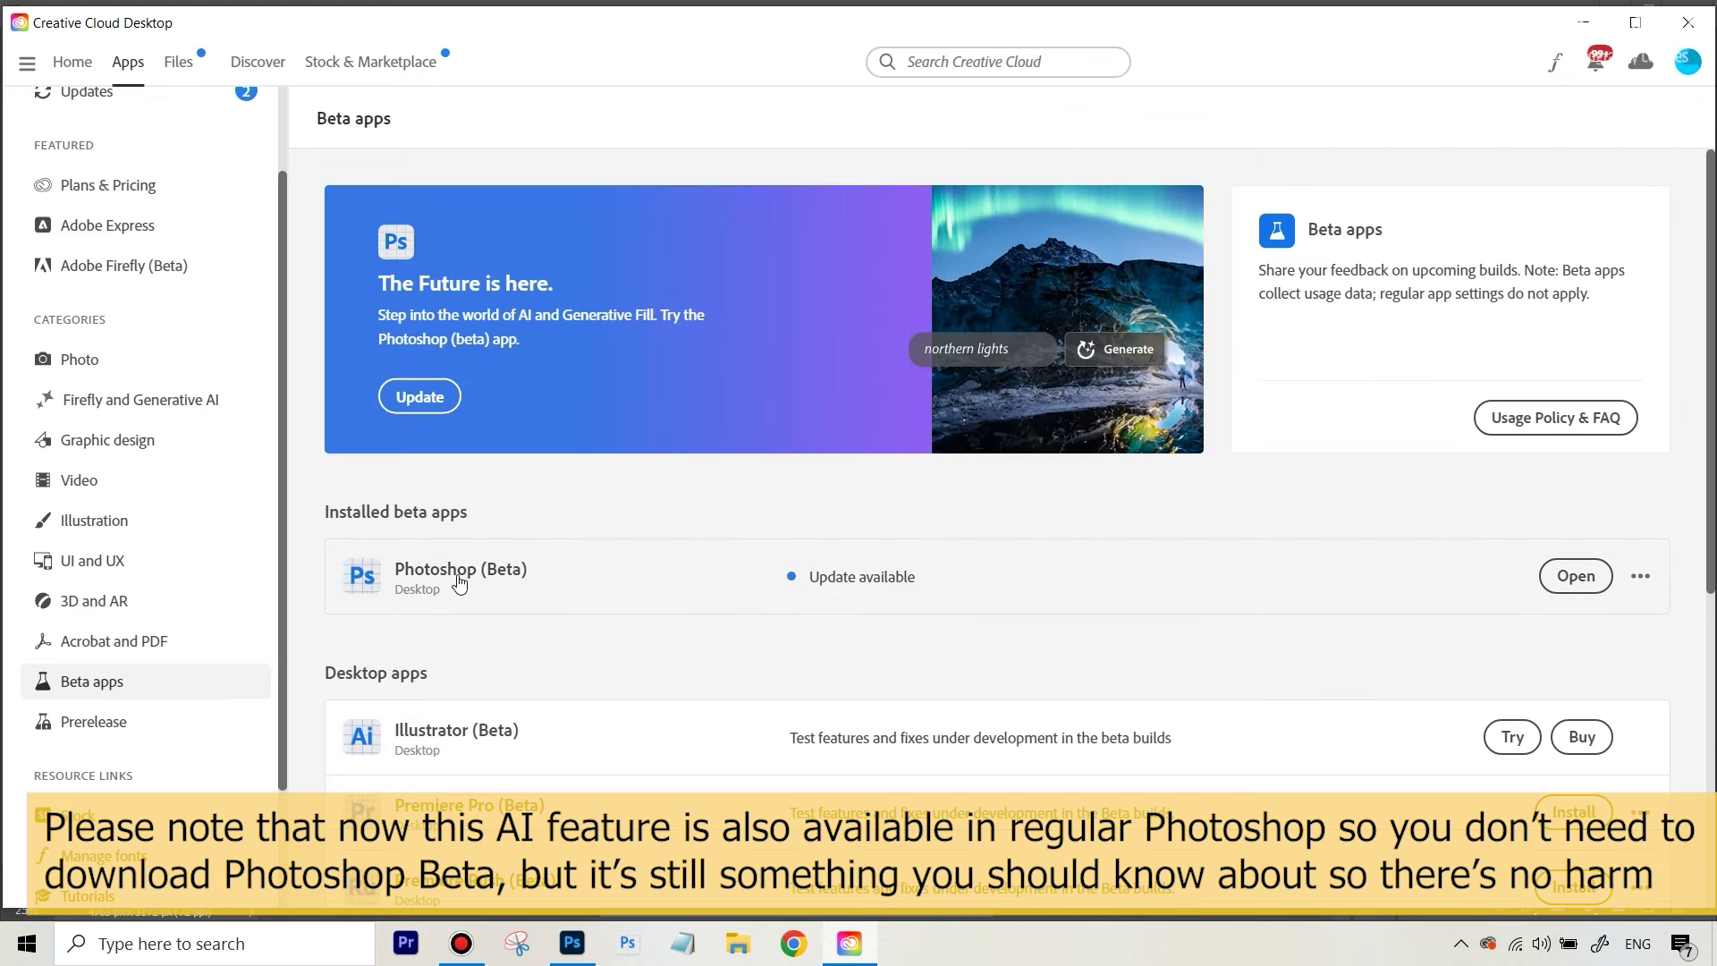
{"action": "left_click", "coordinate": [1556, 583]}
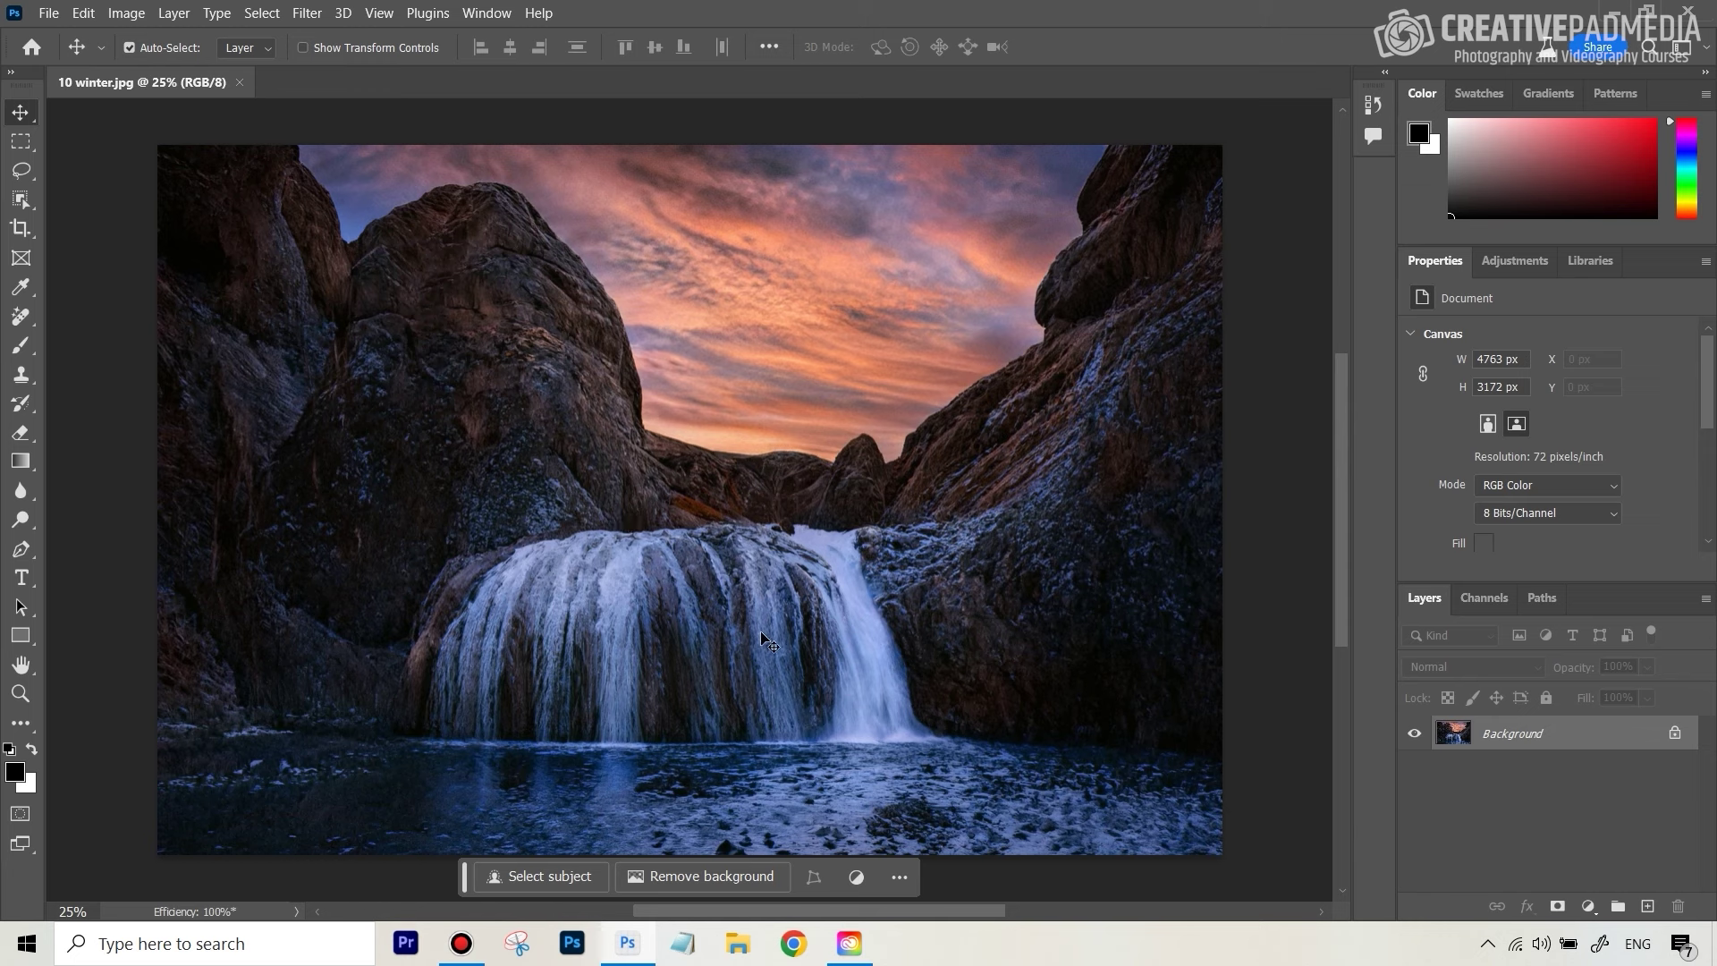
Draw a freehand Lasso selection around the dark rocks right of the waterfall.
{"action": "left_click", "coordinate": [40, 168]}
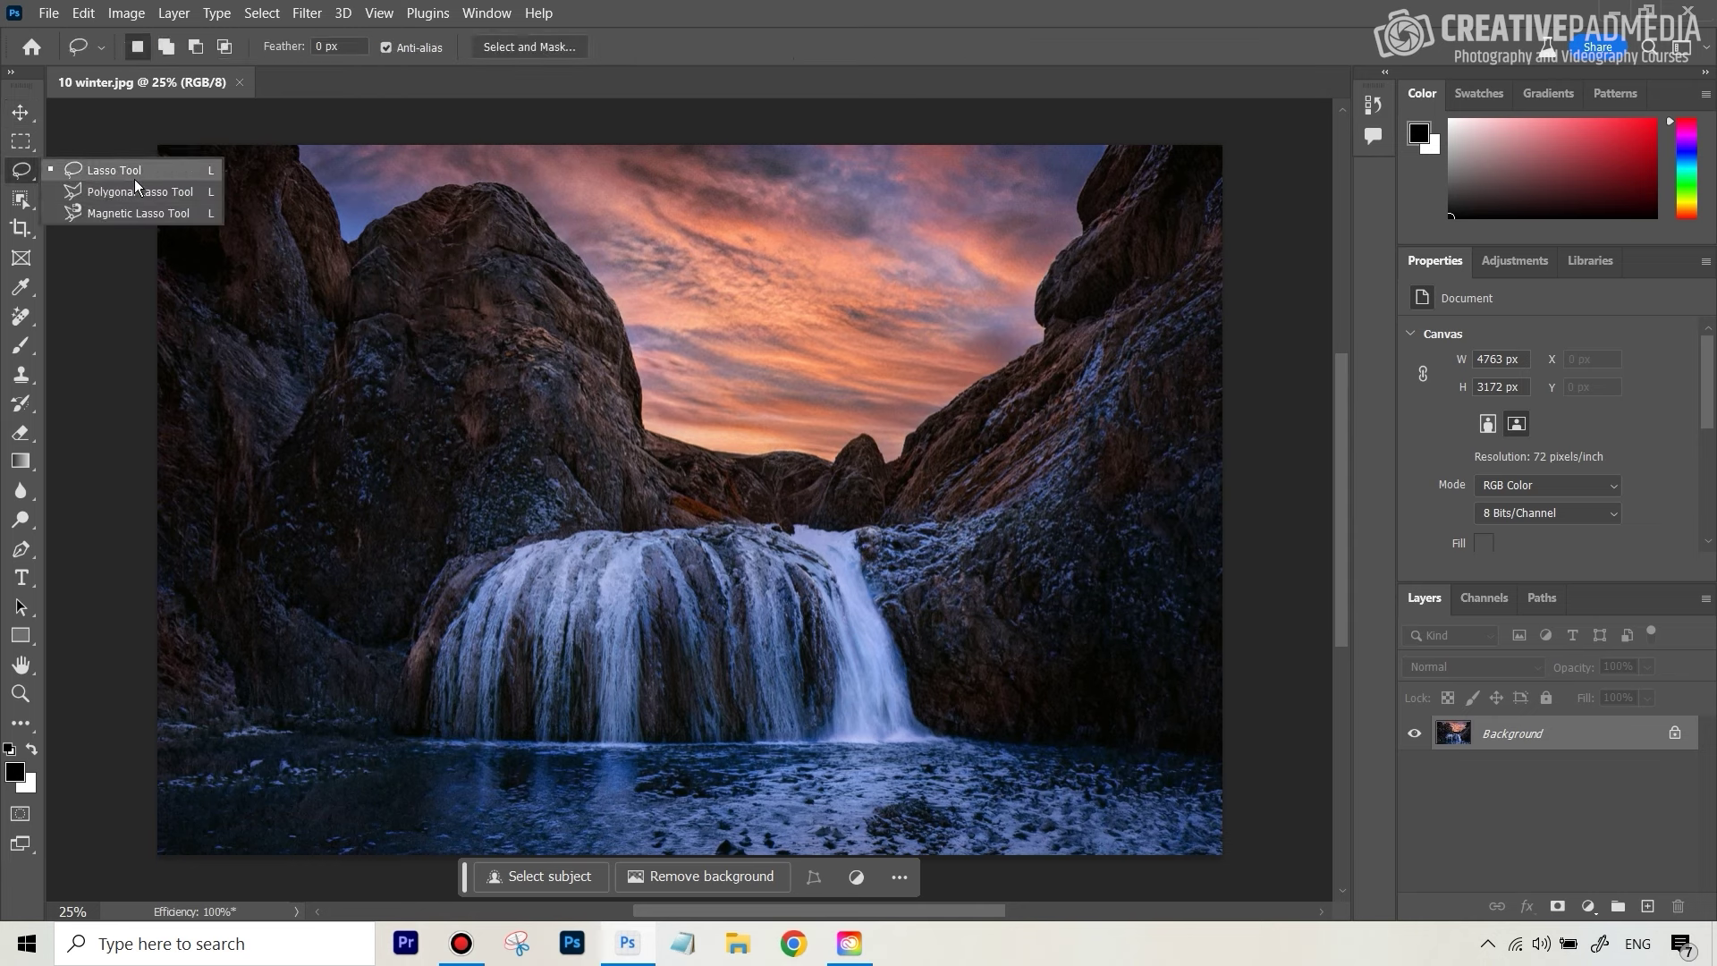
{"action": "left_click", "coordinate": [134, 170]}
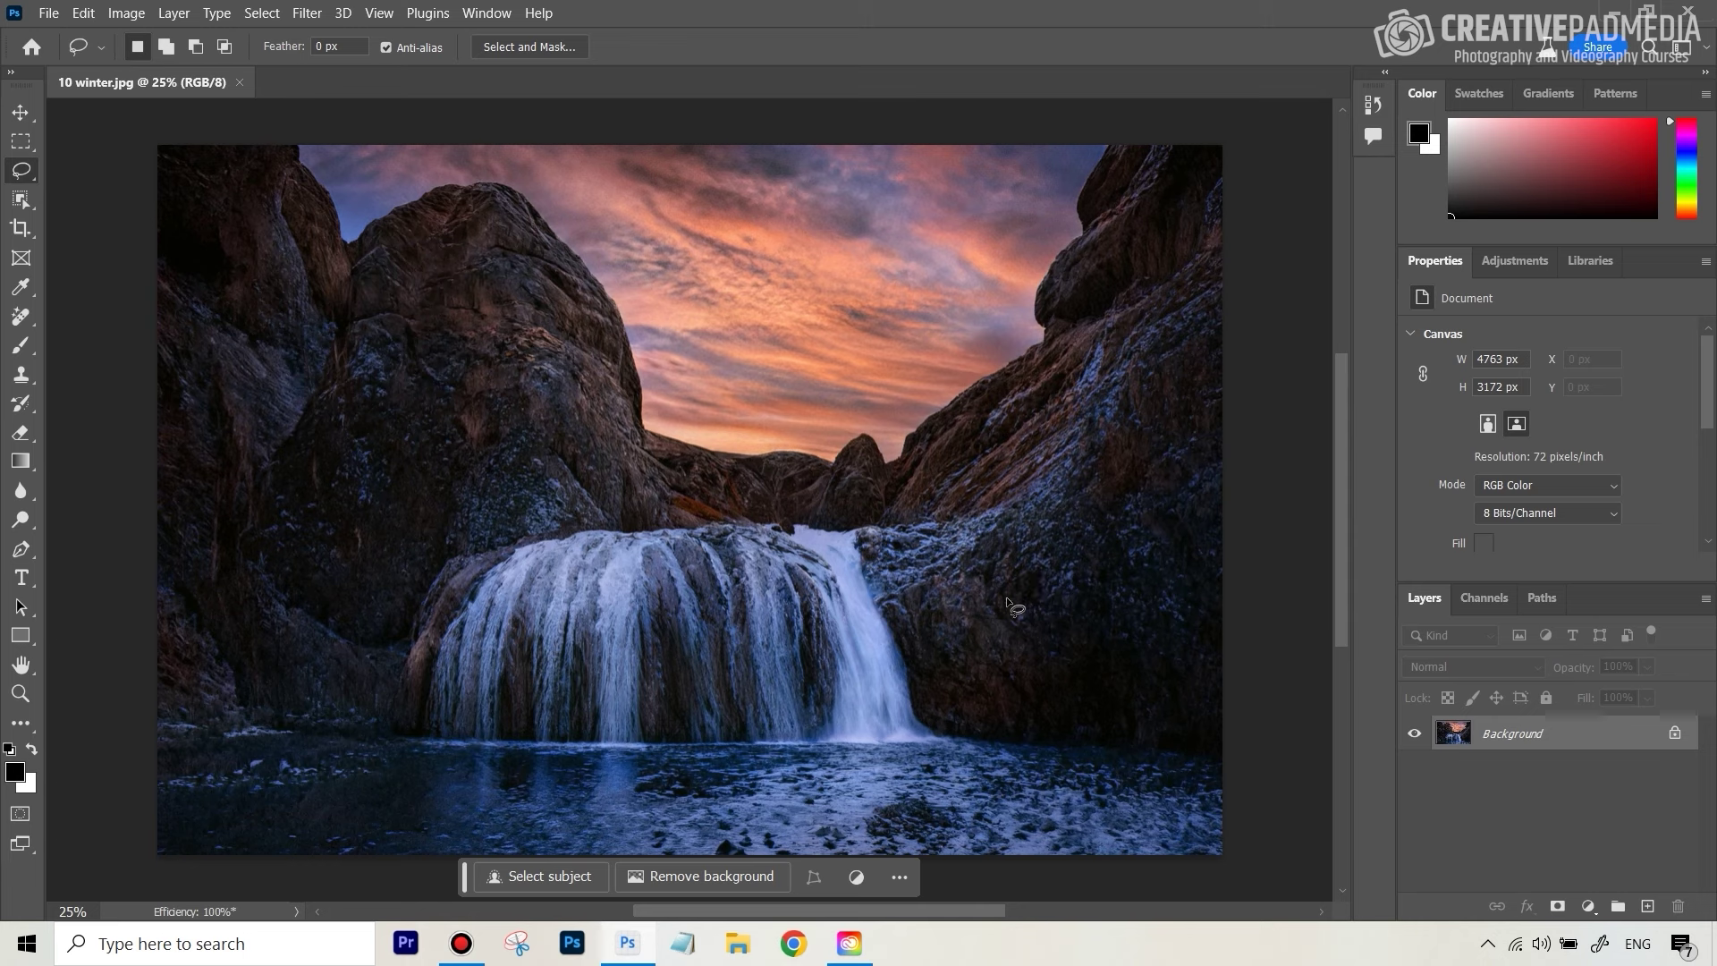
{"action": "mouse_move", "coordinate": [1016, 587]}
{"action": "left_mouse_down"}
{"action": "mouse_move", "coordinate": [966, 631]}
{"action": "mouse_move", "coordinate": [950, 691]}
{"action": "left_mouse_up"}
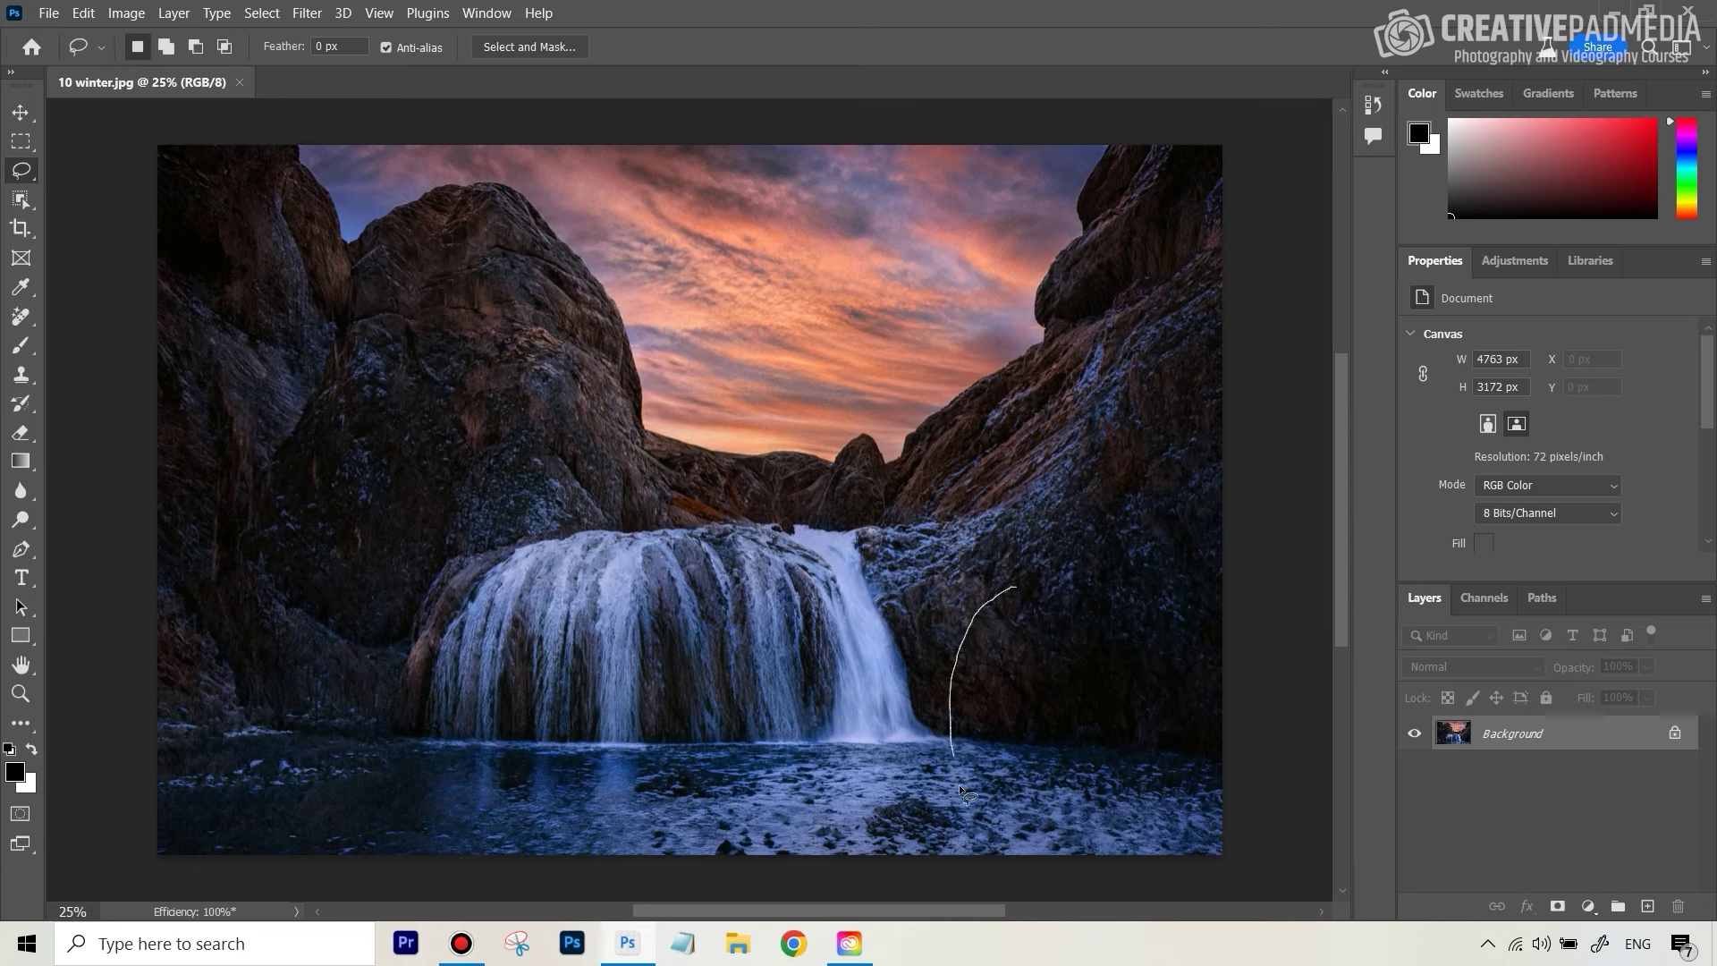
{"action": "mouse_move", "coordinate": [1116, 794]}
{"action": "left_mouse_down"}
{"action": "mouse_move", "coordinate": [1142, 659]}
{"action": "mouse_move", "coordinate": [1088, 598]}
{"action": "mouse_move", "coordinate": [1009, 591]}
{"action": "left_mouse_up"}
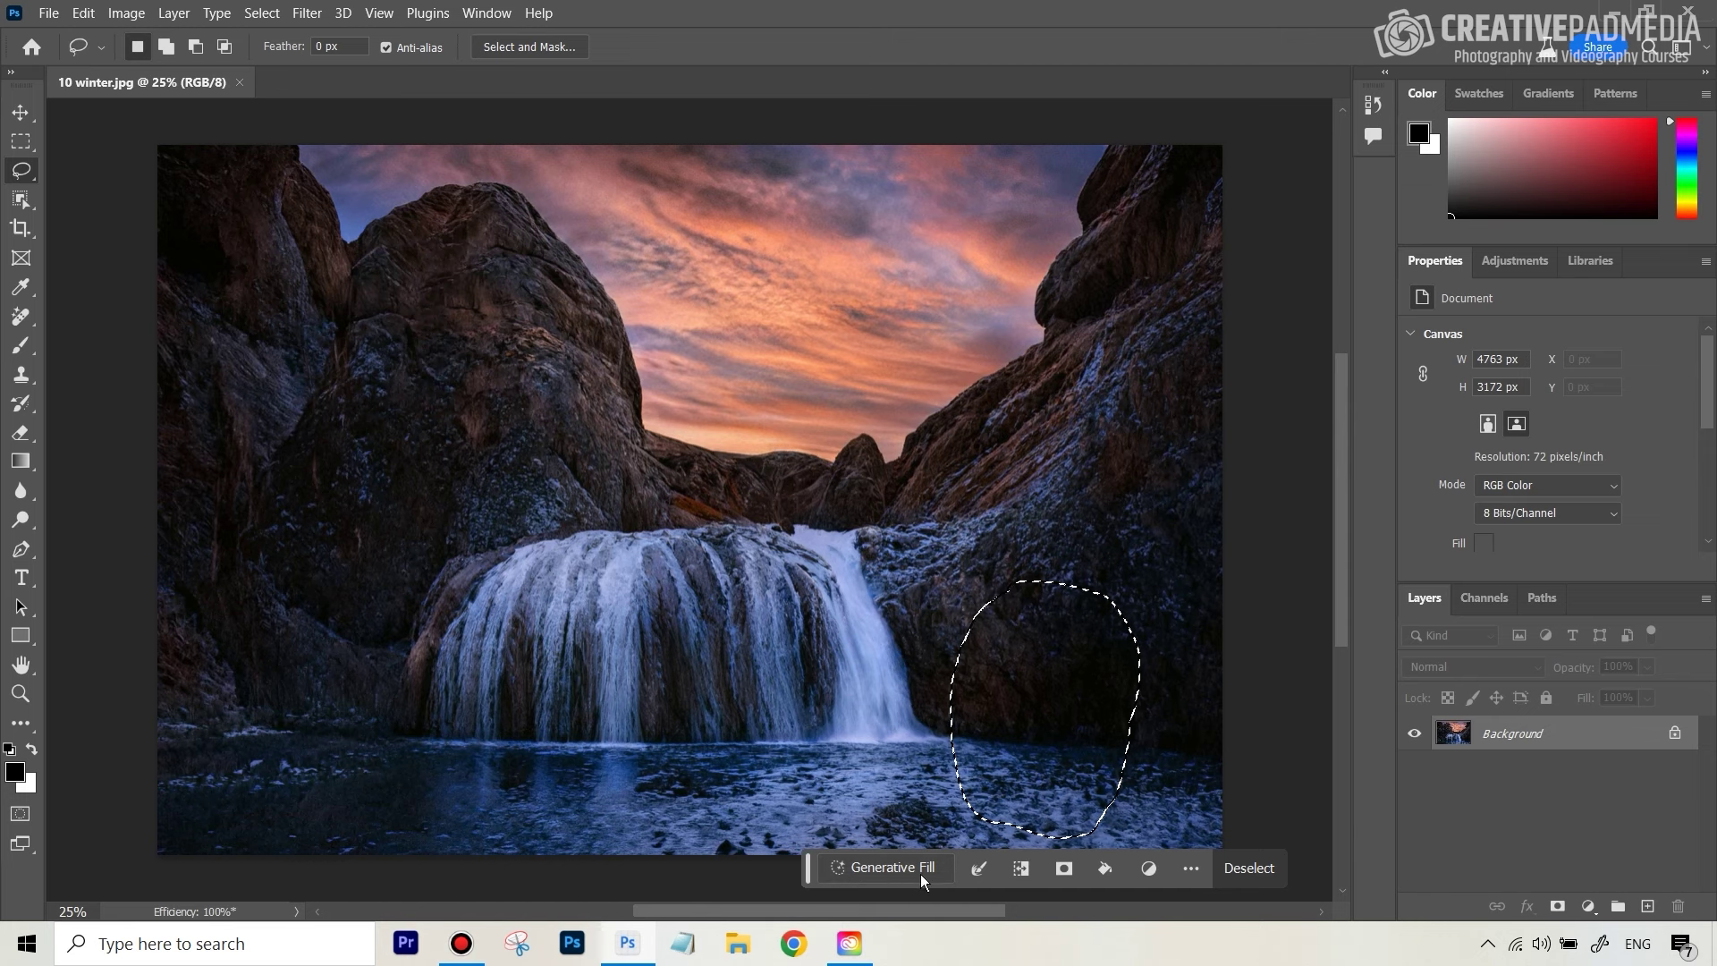
Start a Generative Fill on the selection with the prompt 'a man looking at the waterfall'.
{"action": "left_click", "coordinate": [485, 14]}
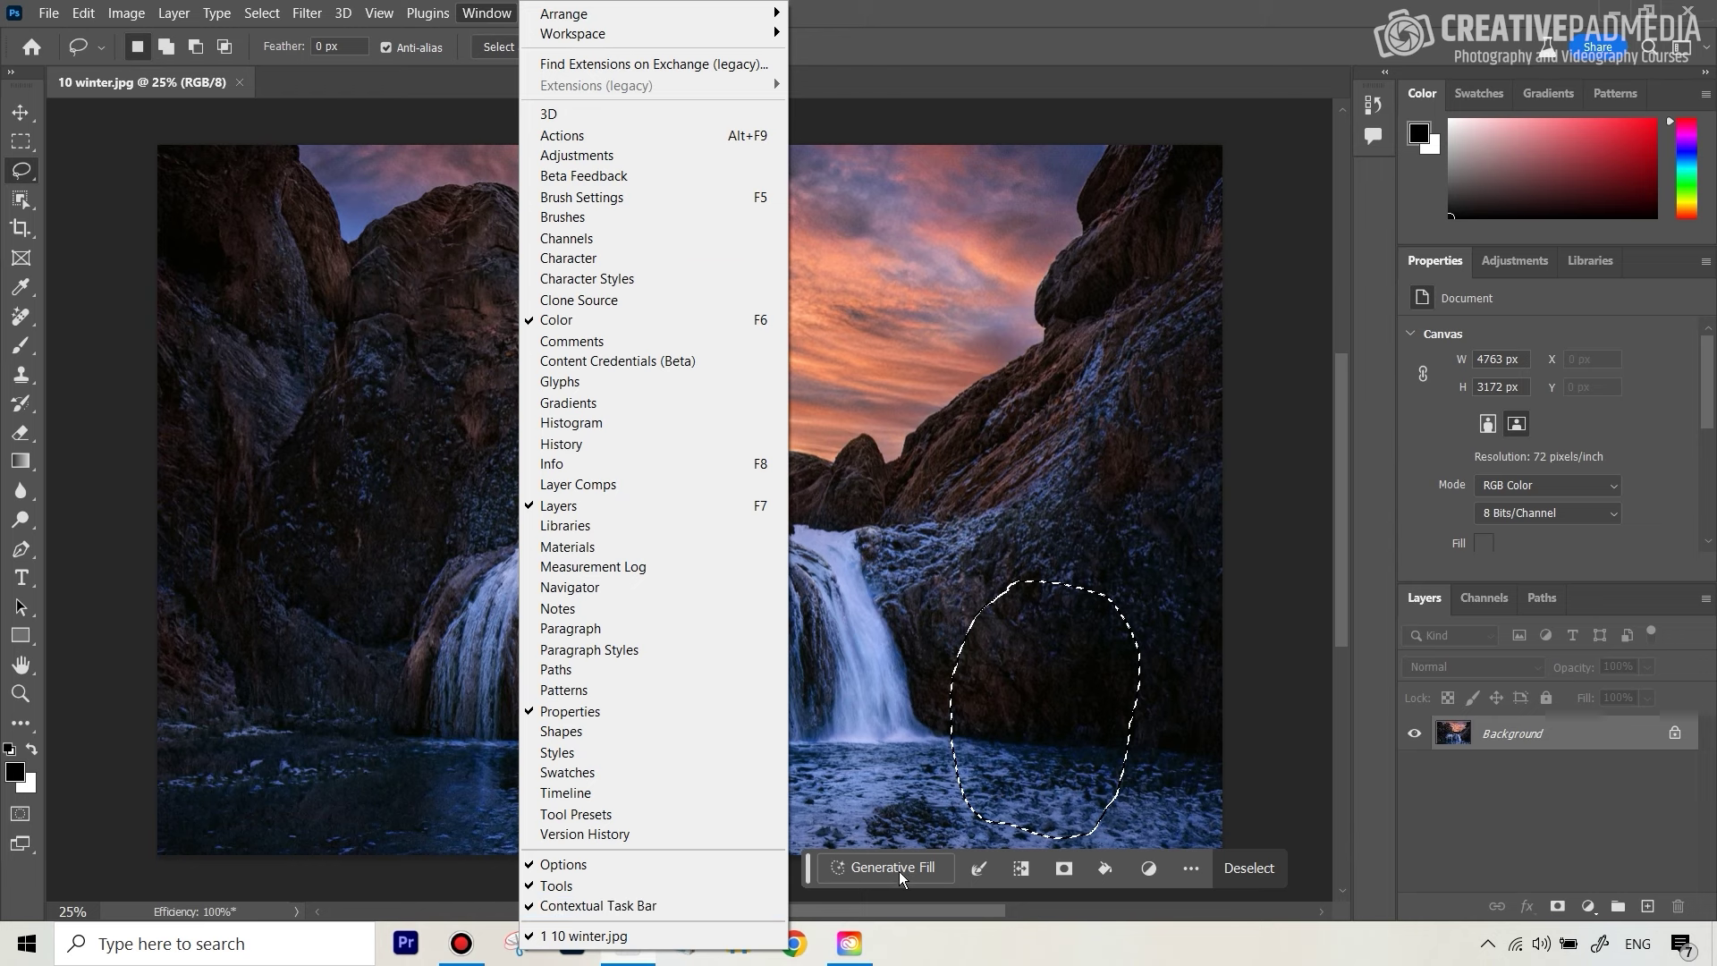
{"action": "left_click", "coordinate": [1350, 610]}
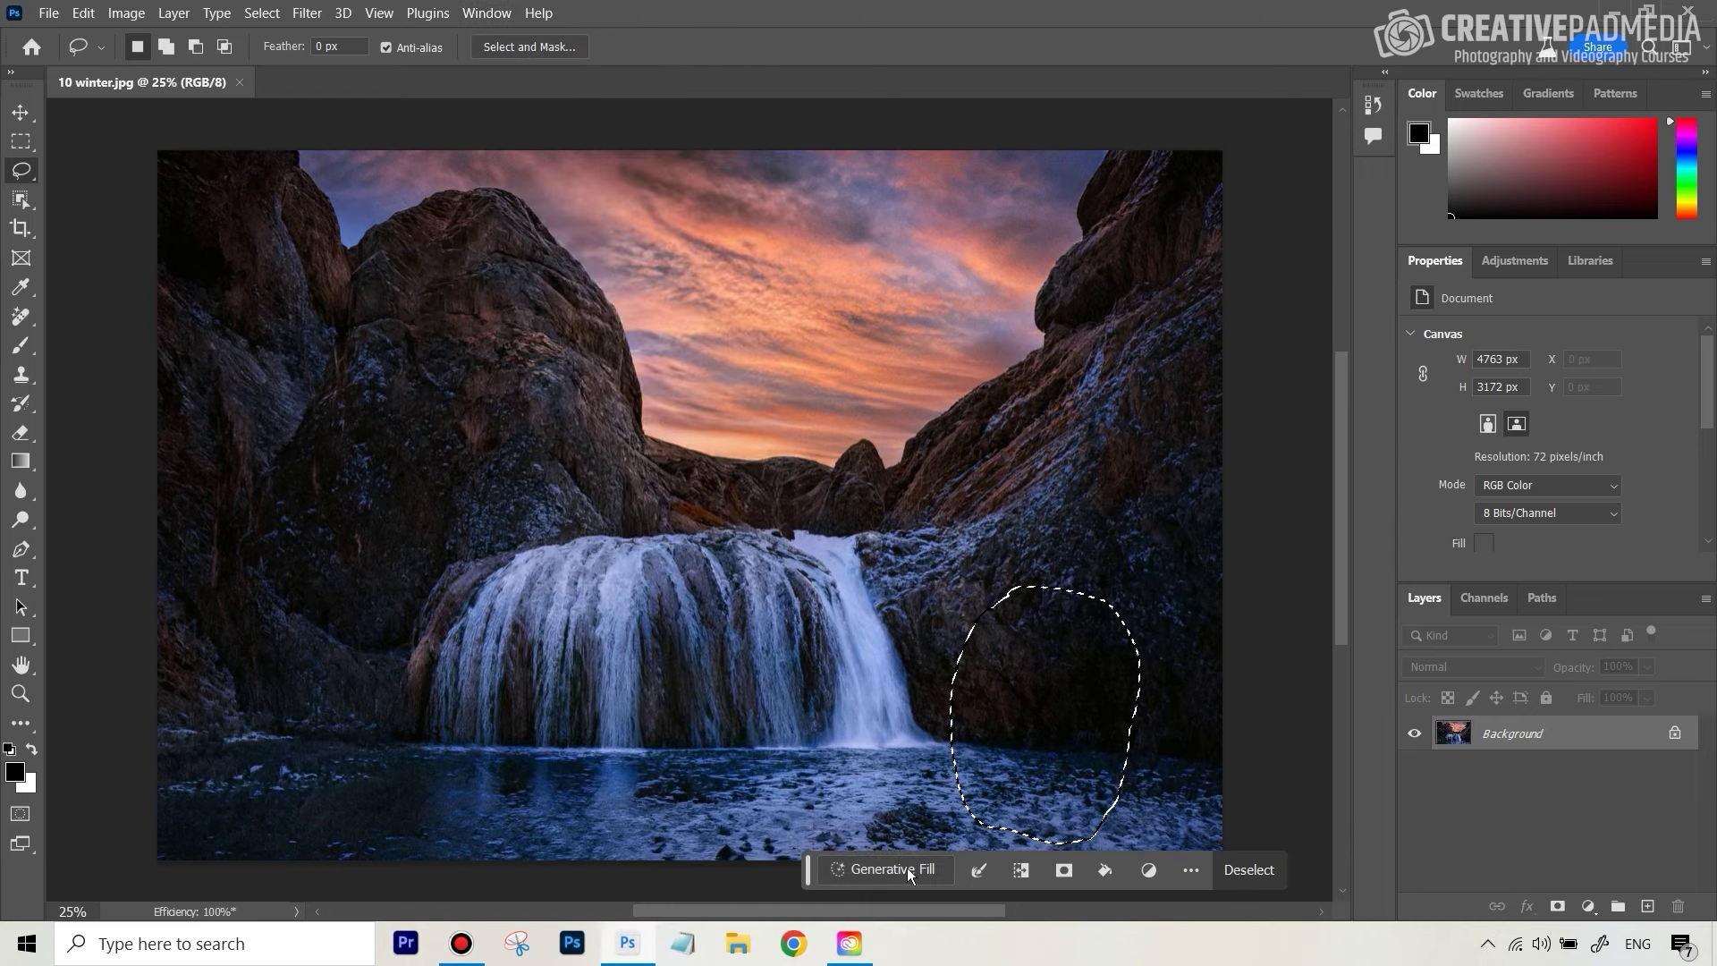
{"action": "left_click", "coordinate": [900, 871]}
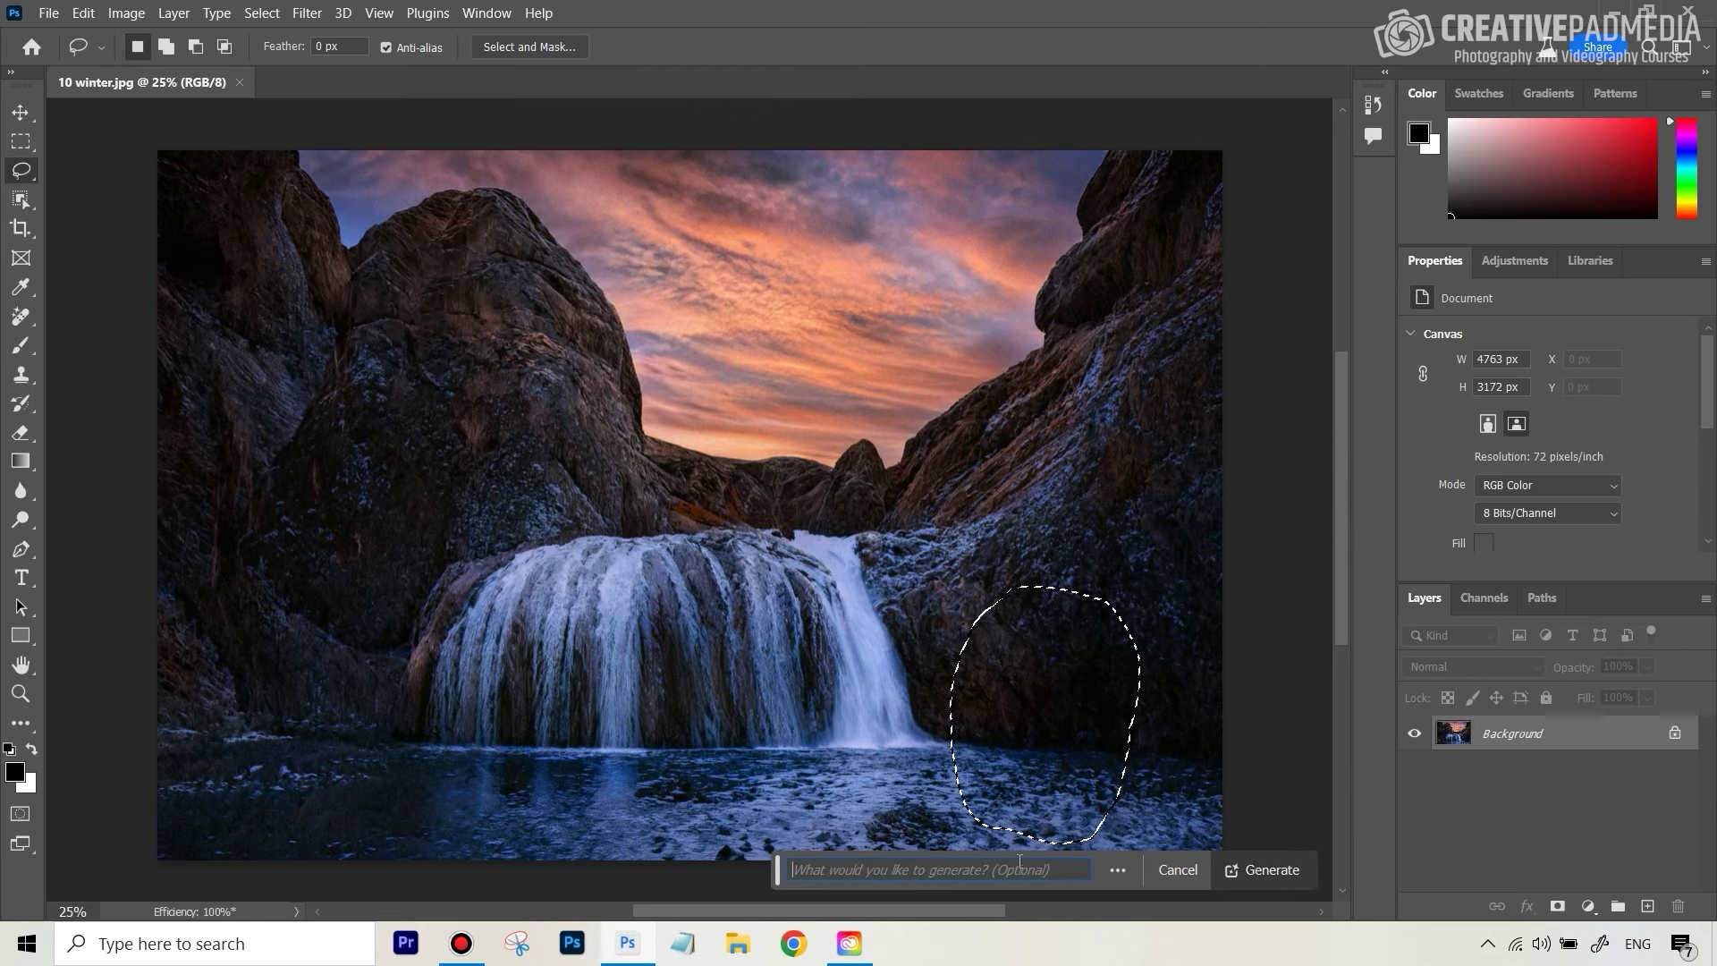
{"action": "type", "text": "a man lookin"}
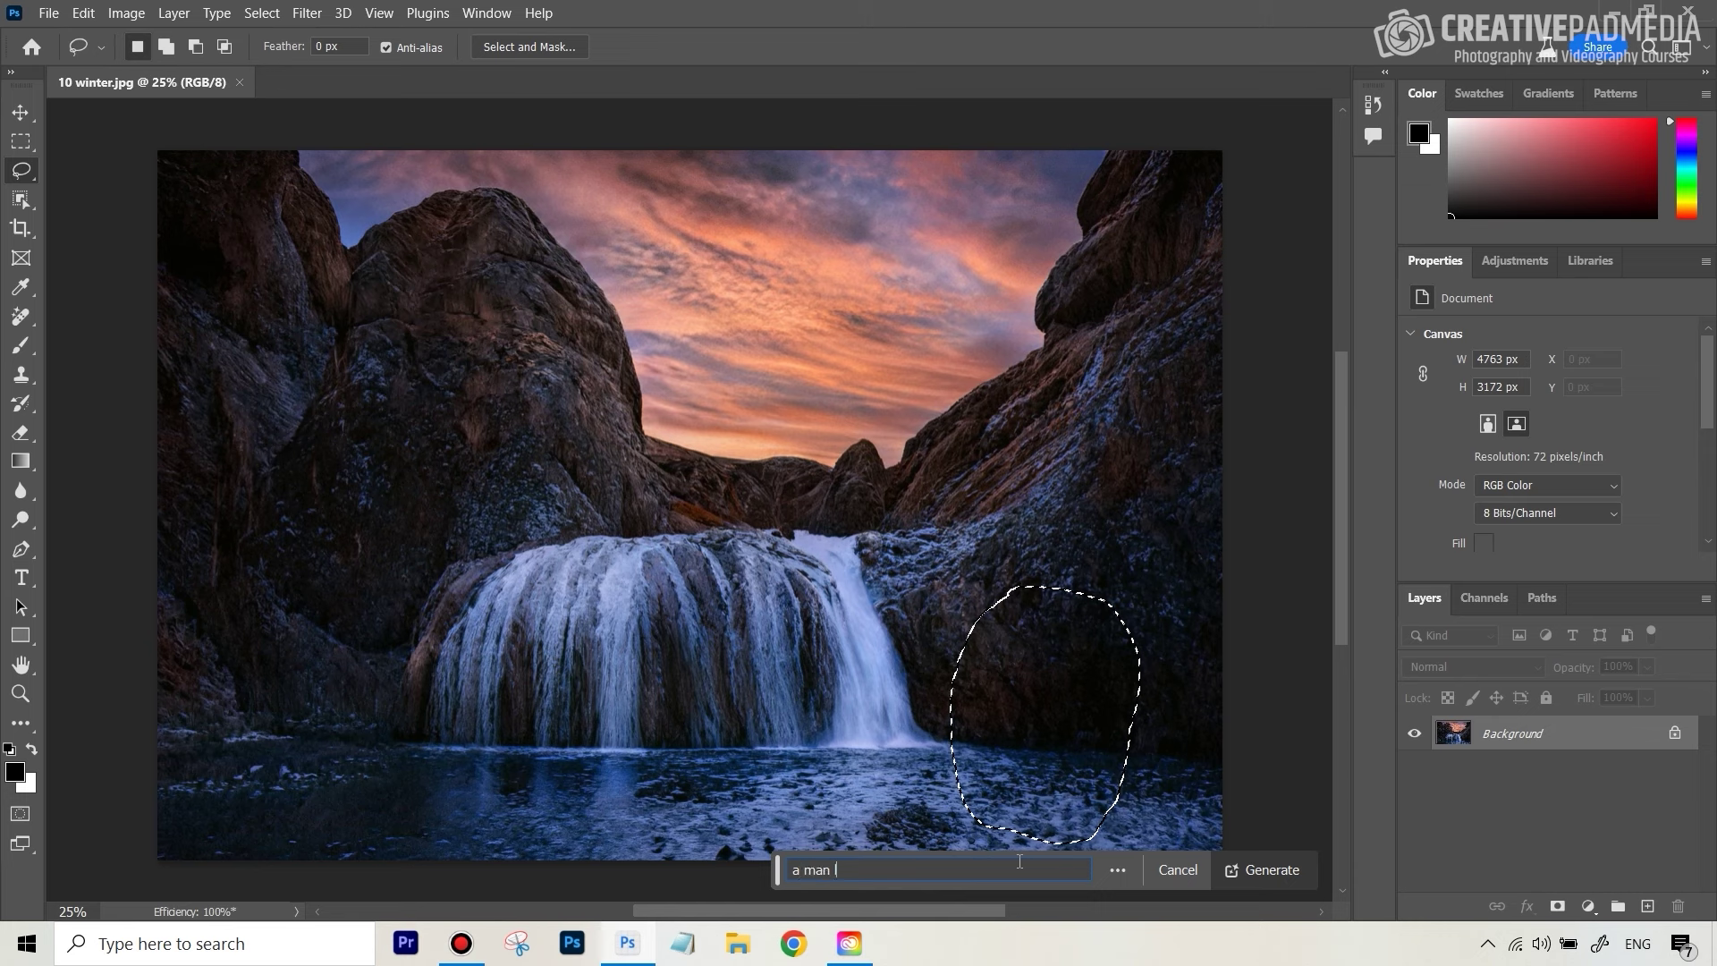
{"action": "type", "text": "g at "}
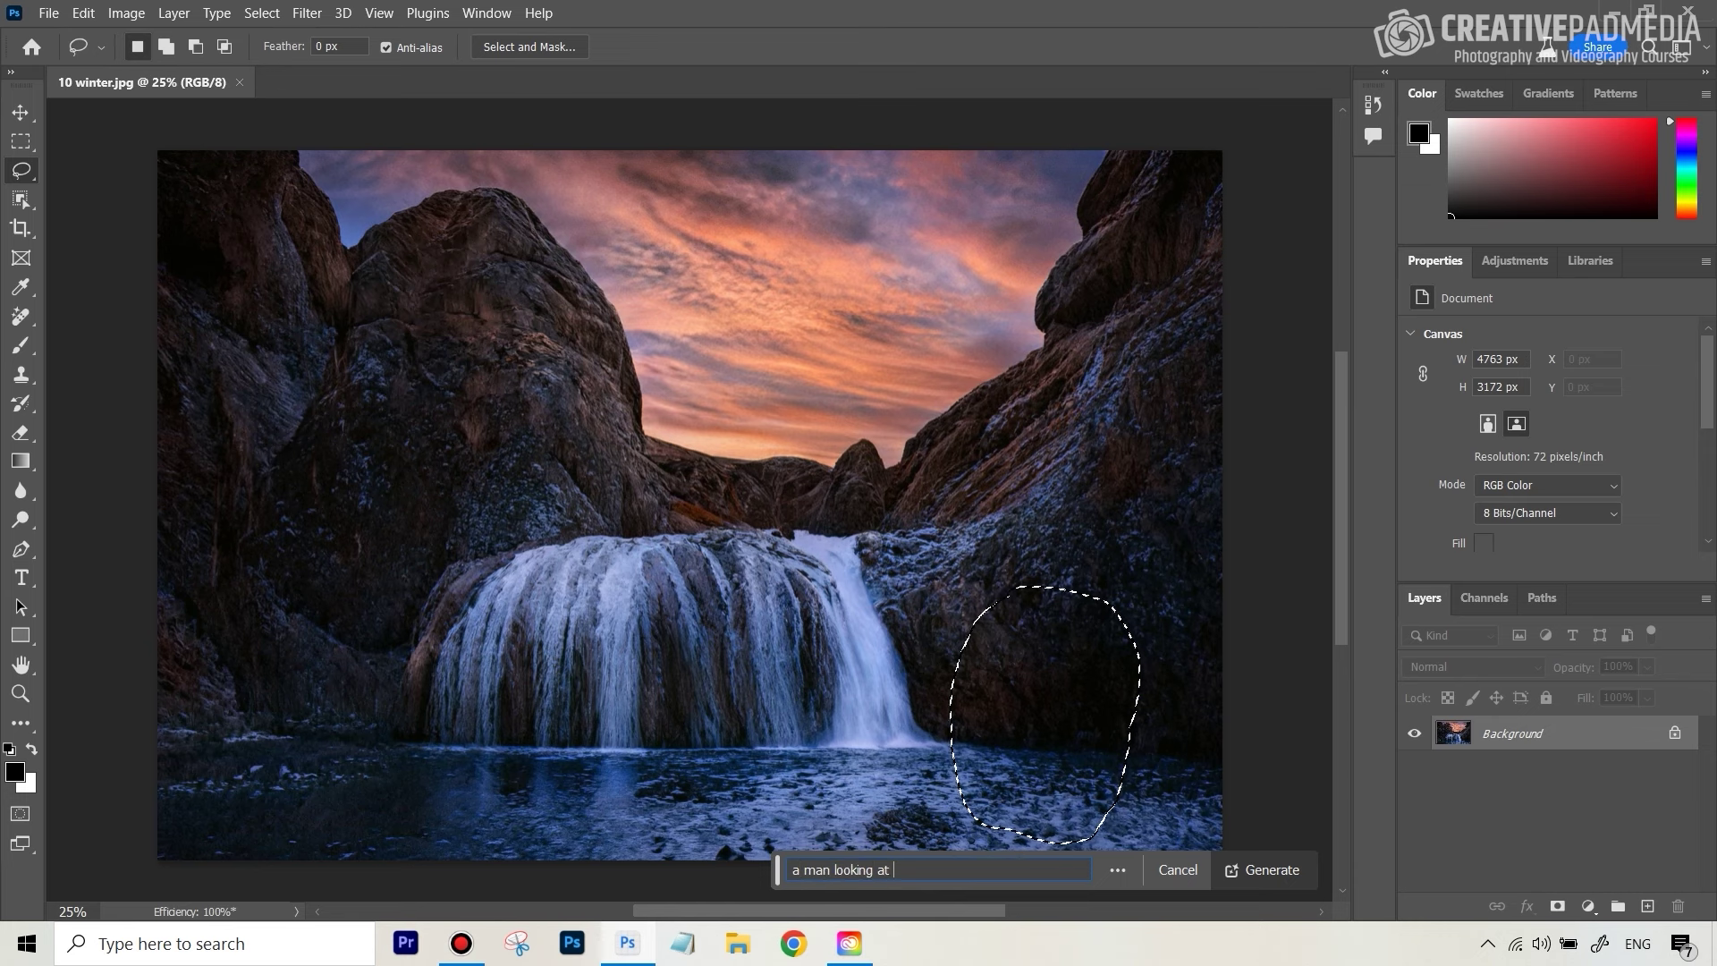
{"action": "type", "text": "the waterfall"}
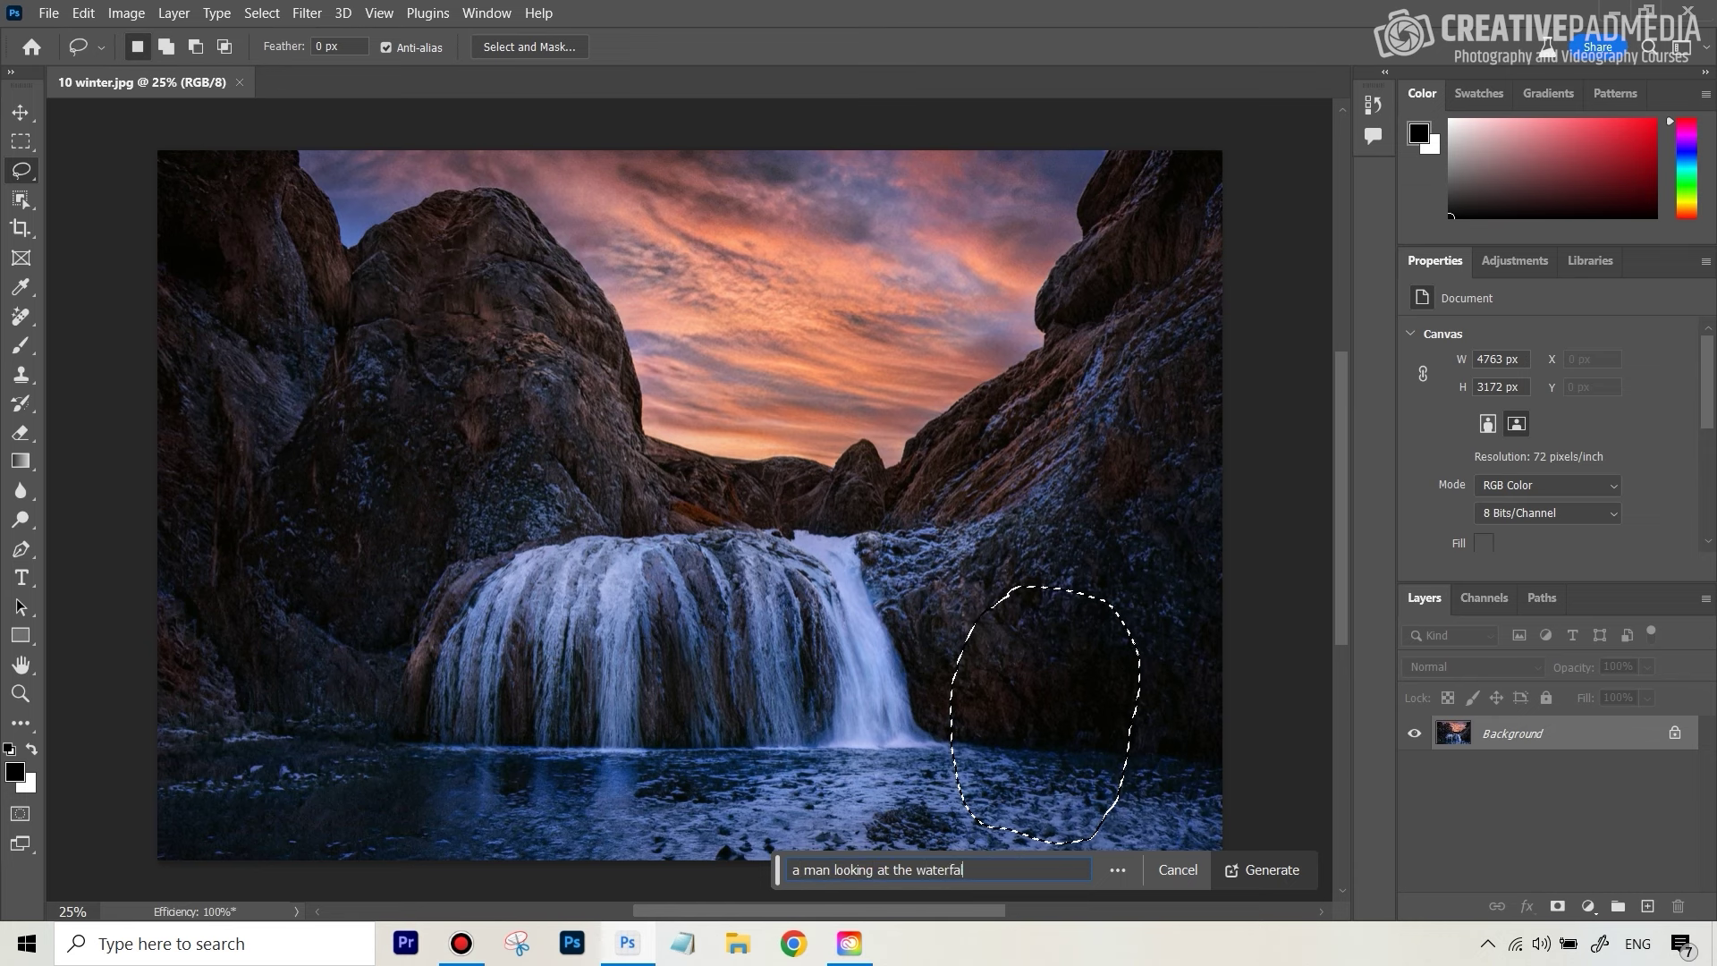
Generate the man beside the waterfall and step through variations two to four, ending on the fourth.
{"action": "left_click", "coordinate": [1266, 871]}
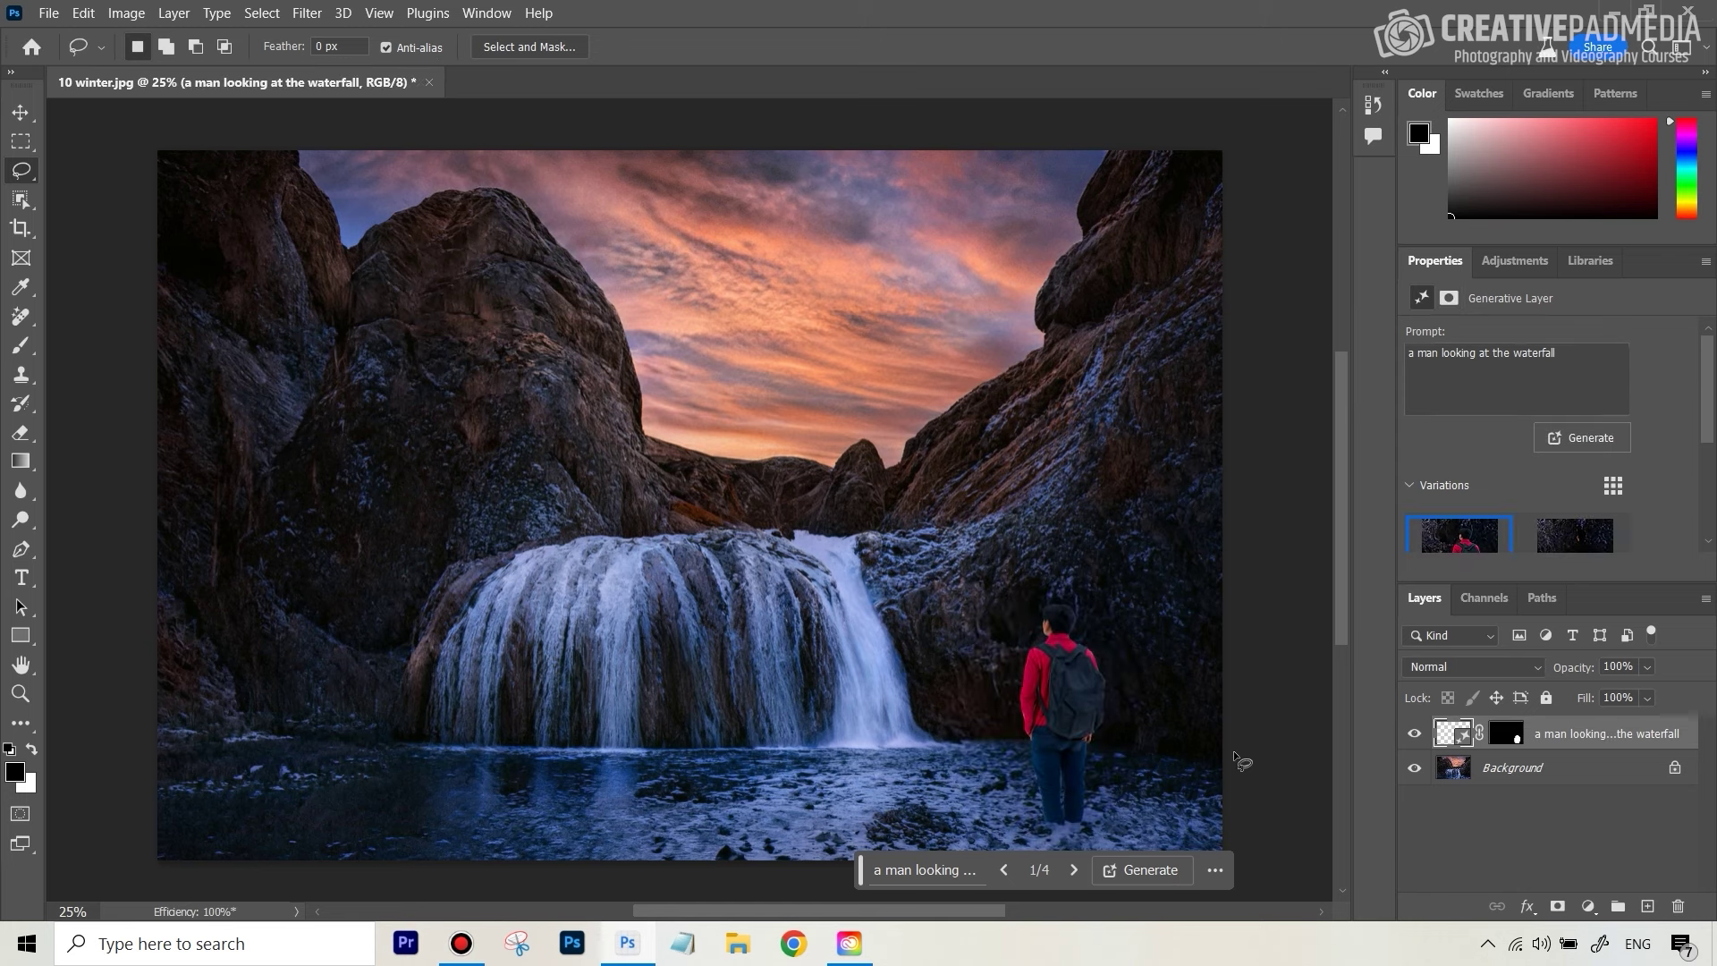
{"action": "left_click_drag", "start_coordinate": [1338, 624], "coordinate": [1339, 651]}
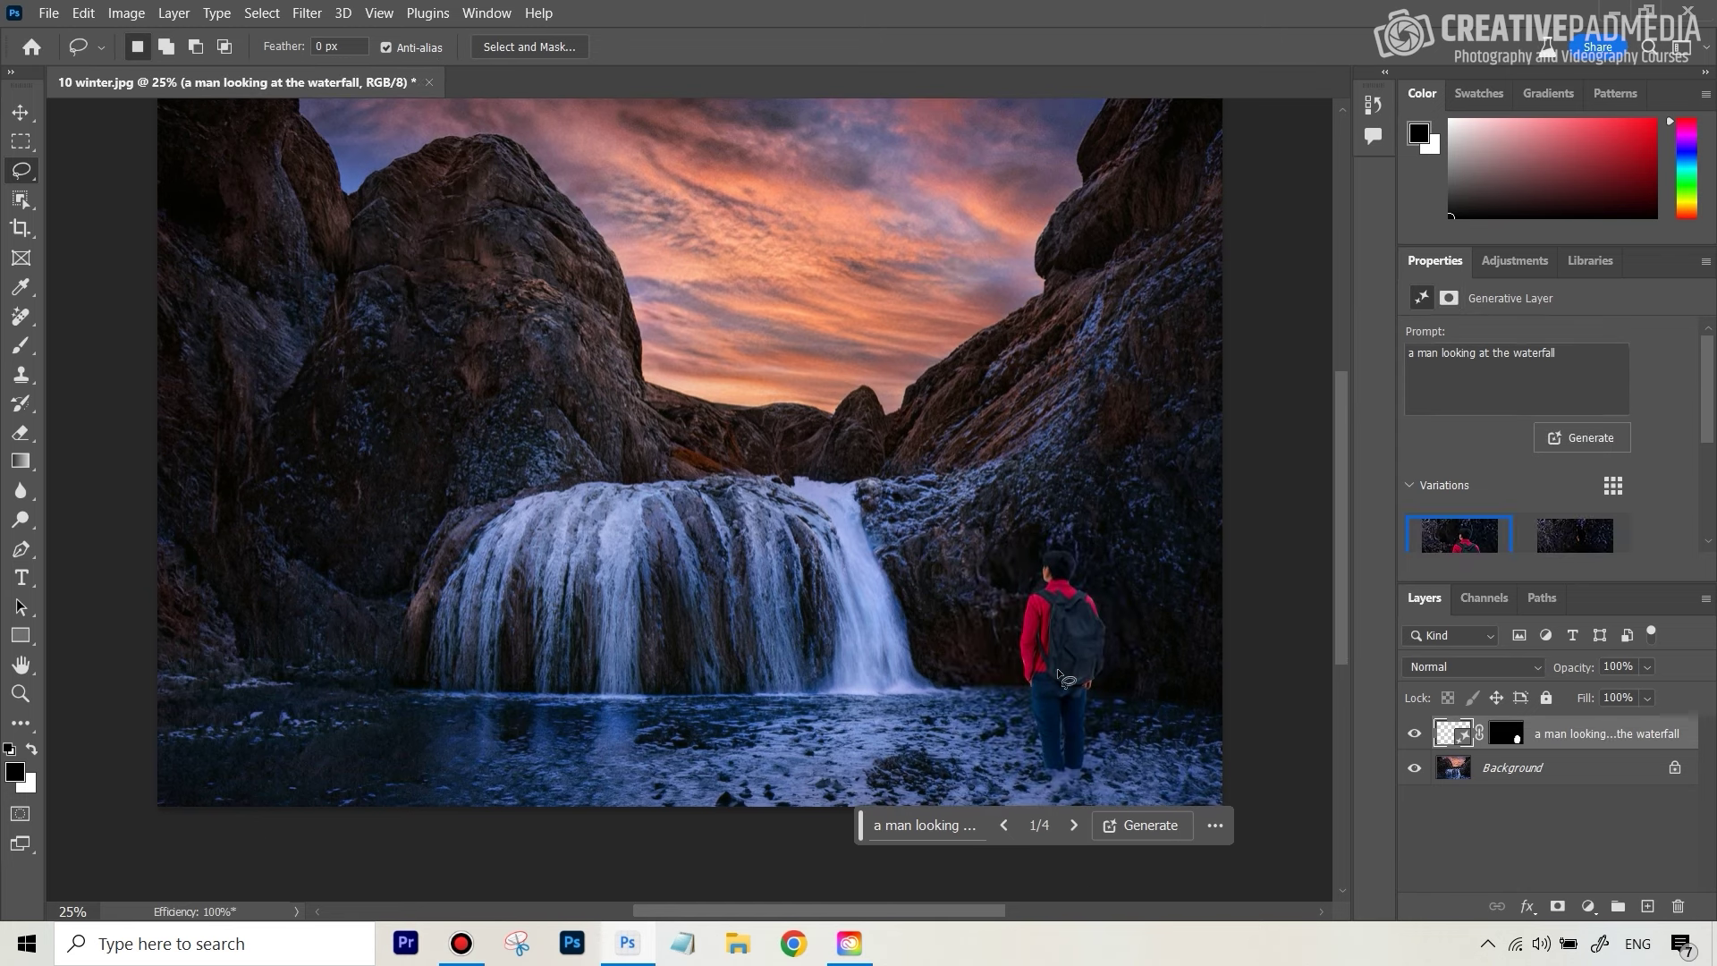
{"action": "scroll", "coordinate": [1596, 495], "scroll_direction": "down", "scroll_amount": 3}
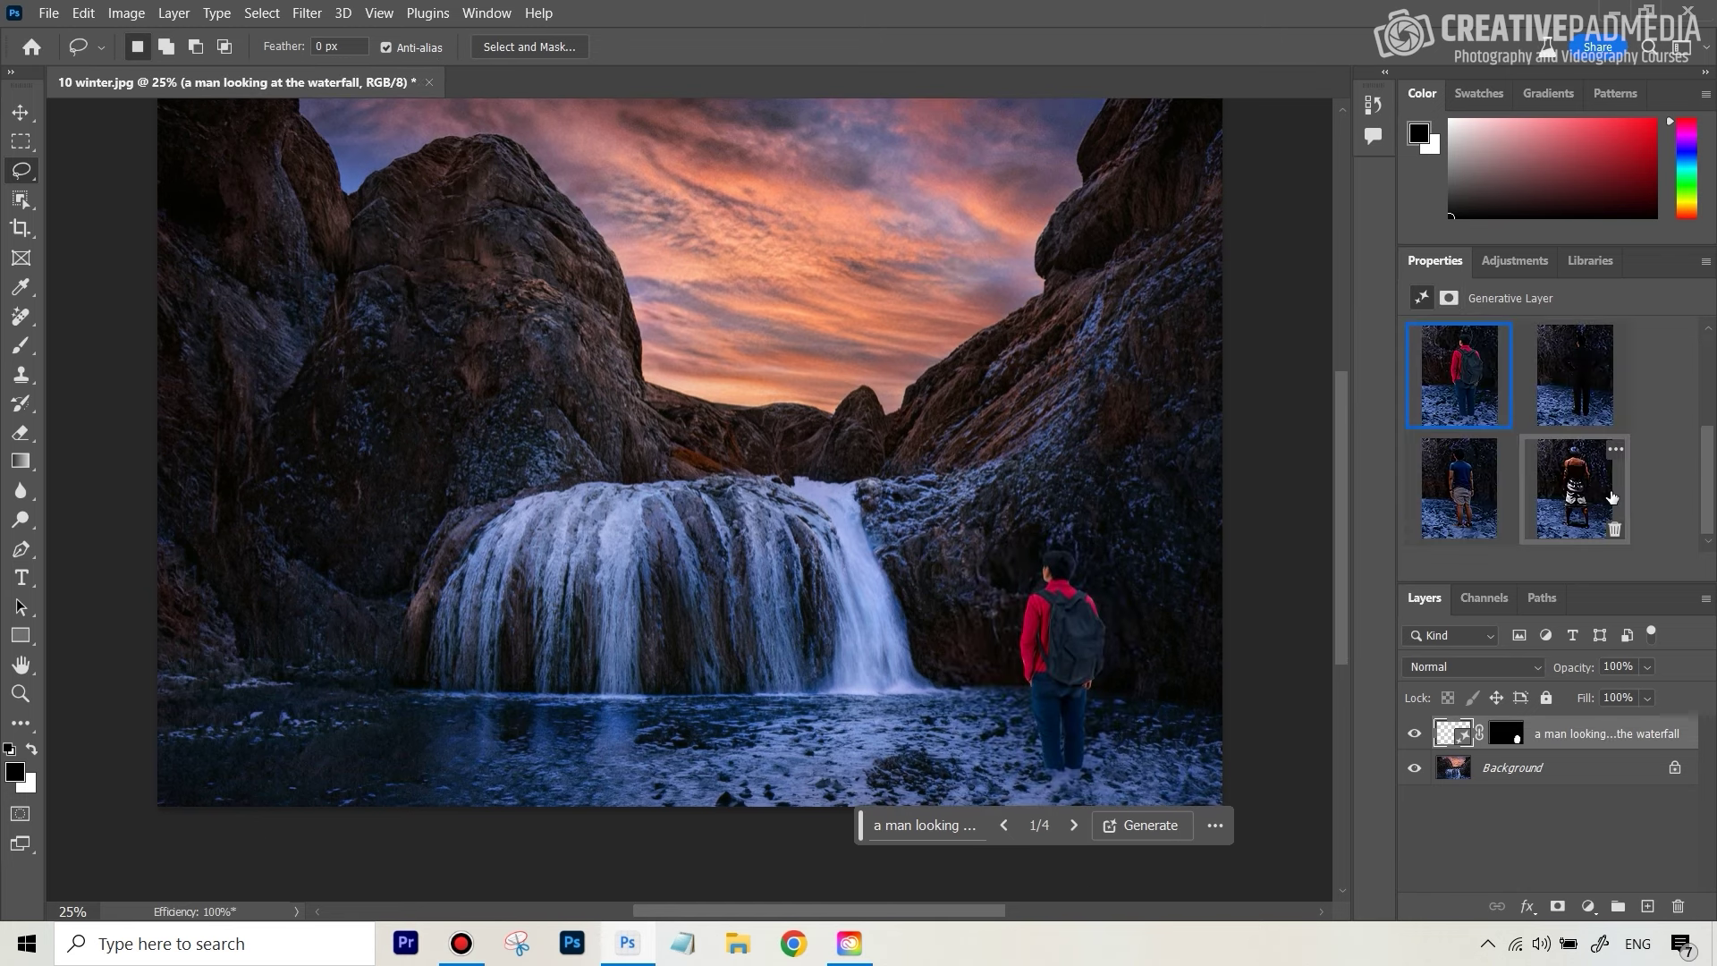
{"action": "left_click", "coordinate": [1571, 396]}
{"action": "left_click", "coordinate": [1506, 462]}
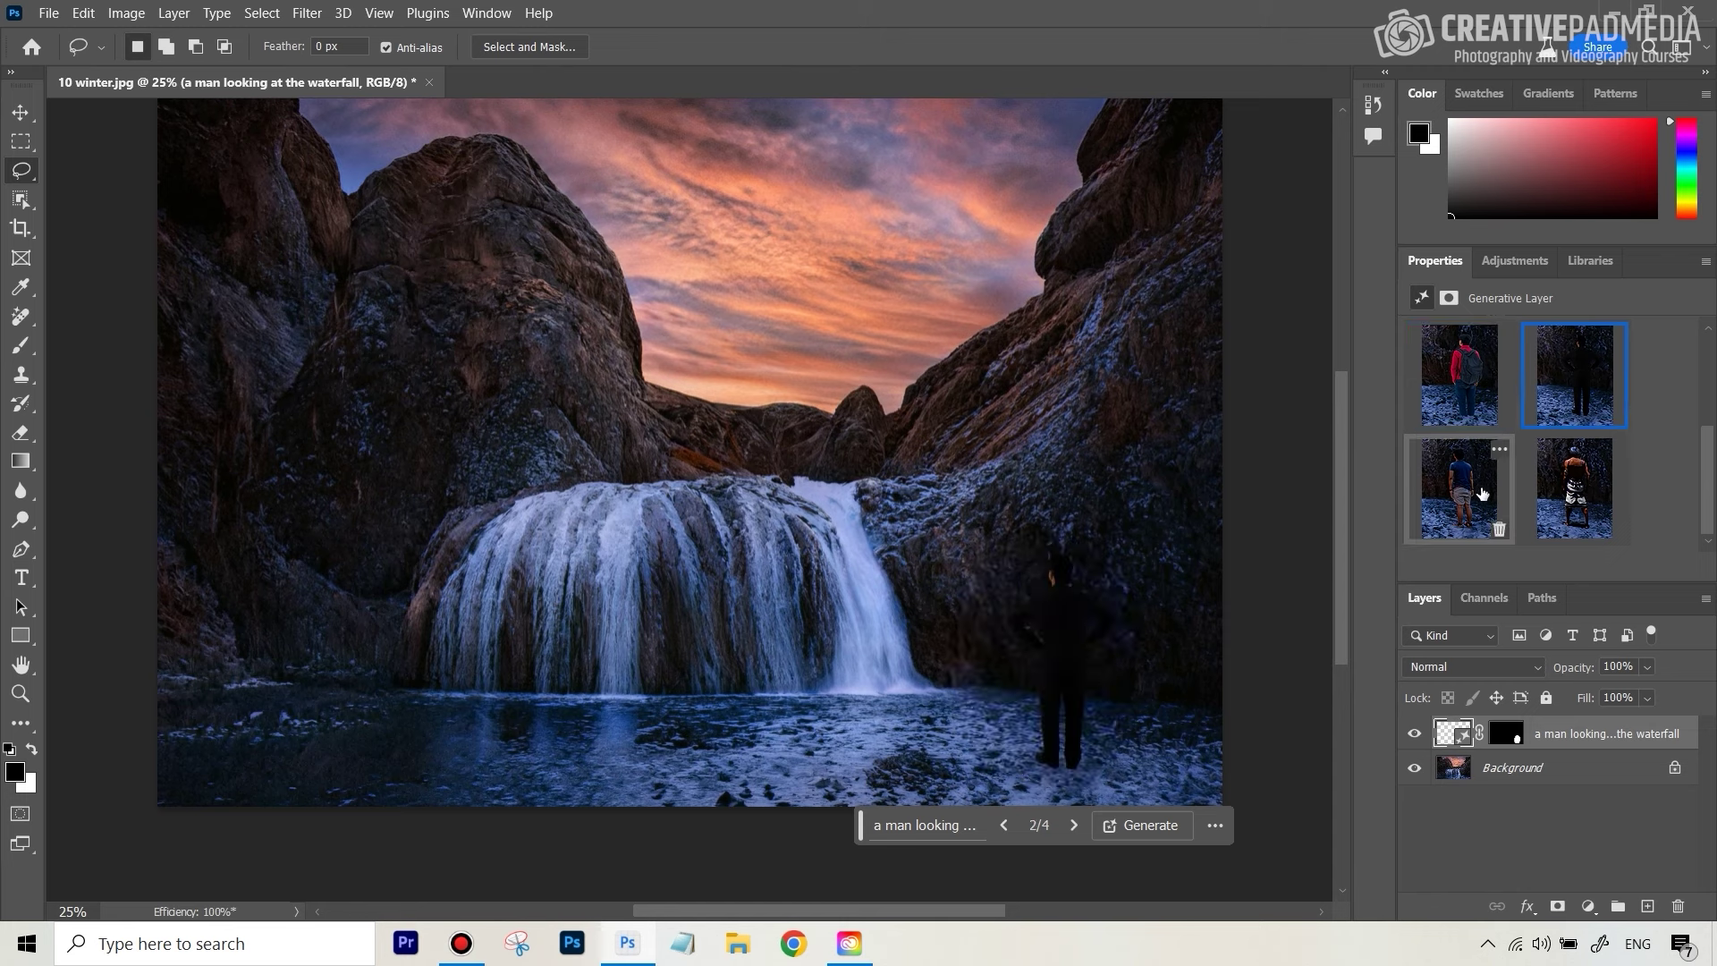
{"action": "left_click", "coordinate": [1543, 487]}
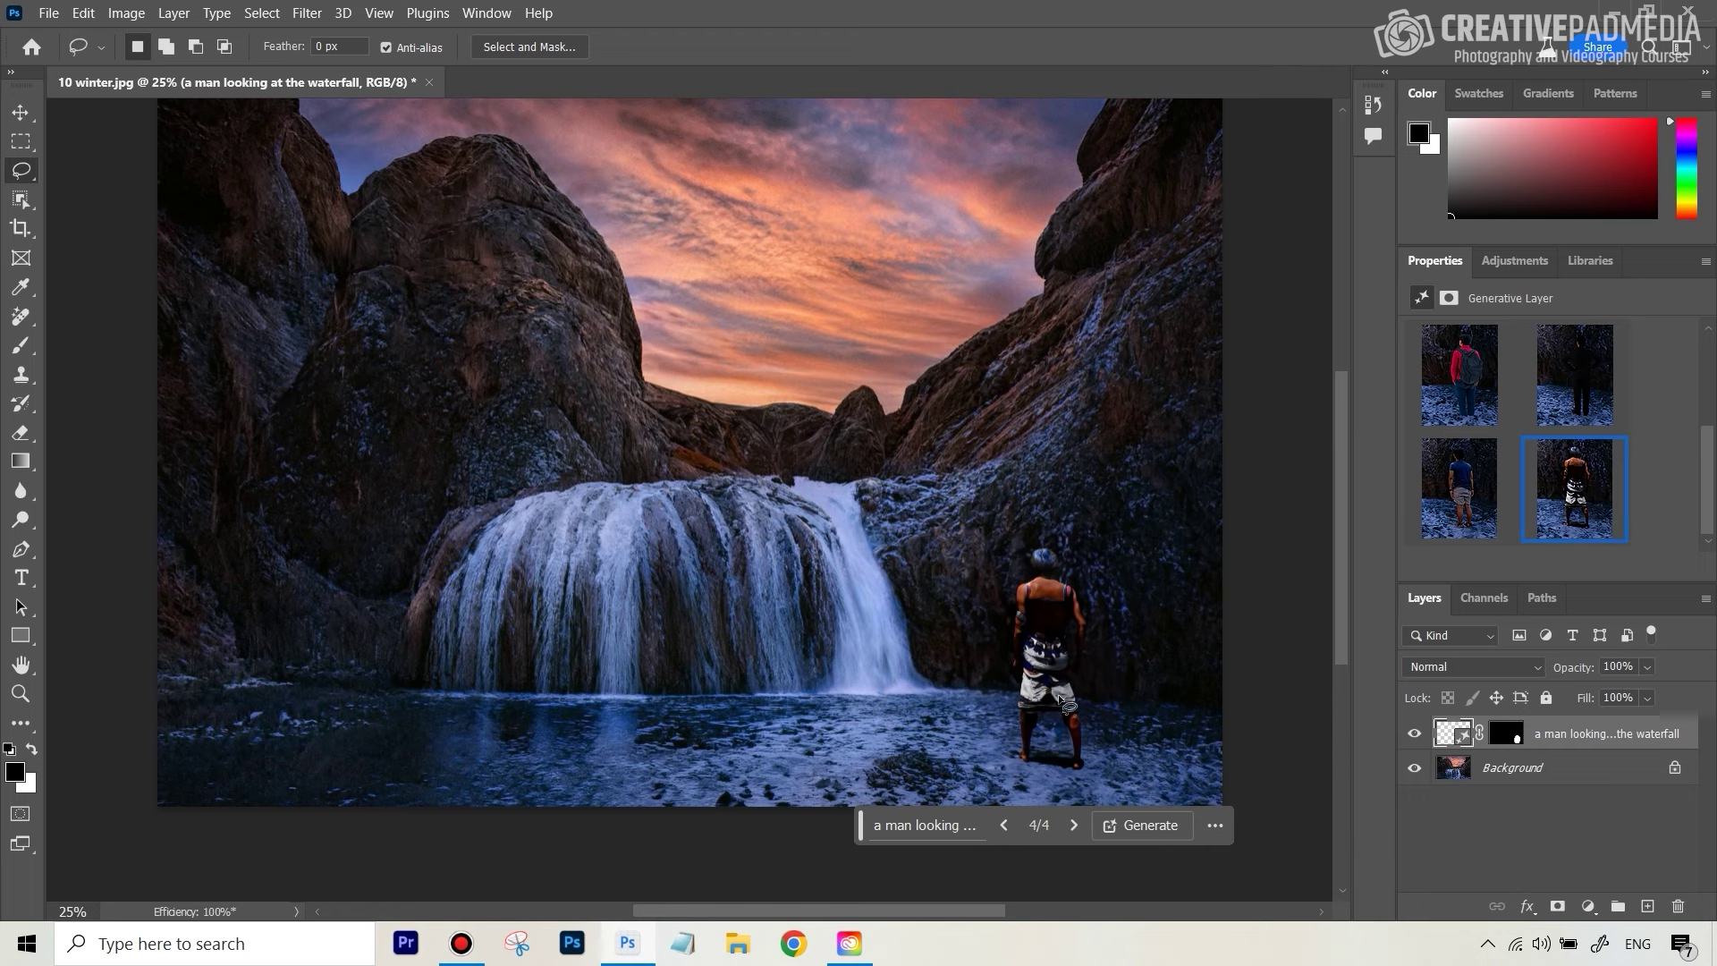
Change the prompt to 'a man wearing winter clothes looking at the waterfall' and regenerate.
{"action": "scroll", "coordinate": [1091, 716], "scroll_direction": "up", "scroll_amount": 1}
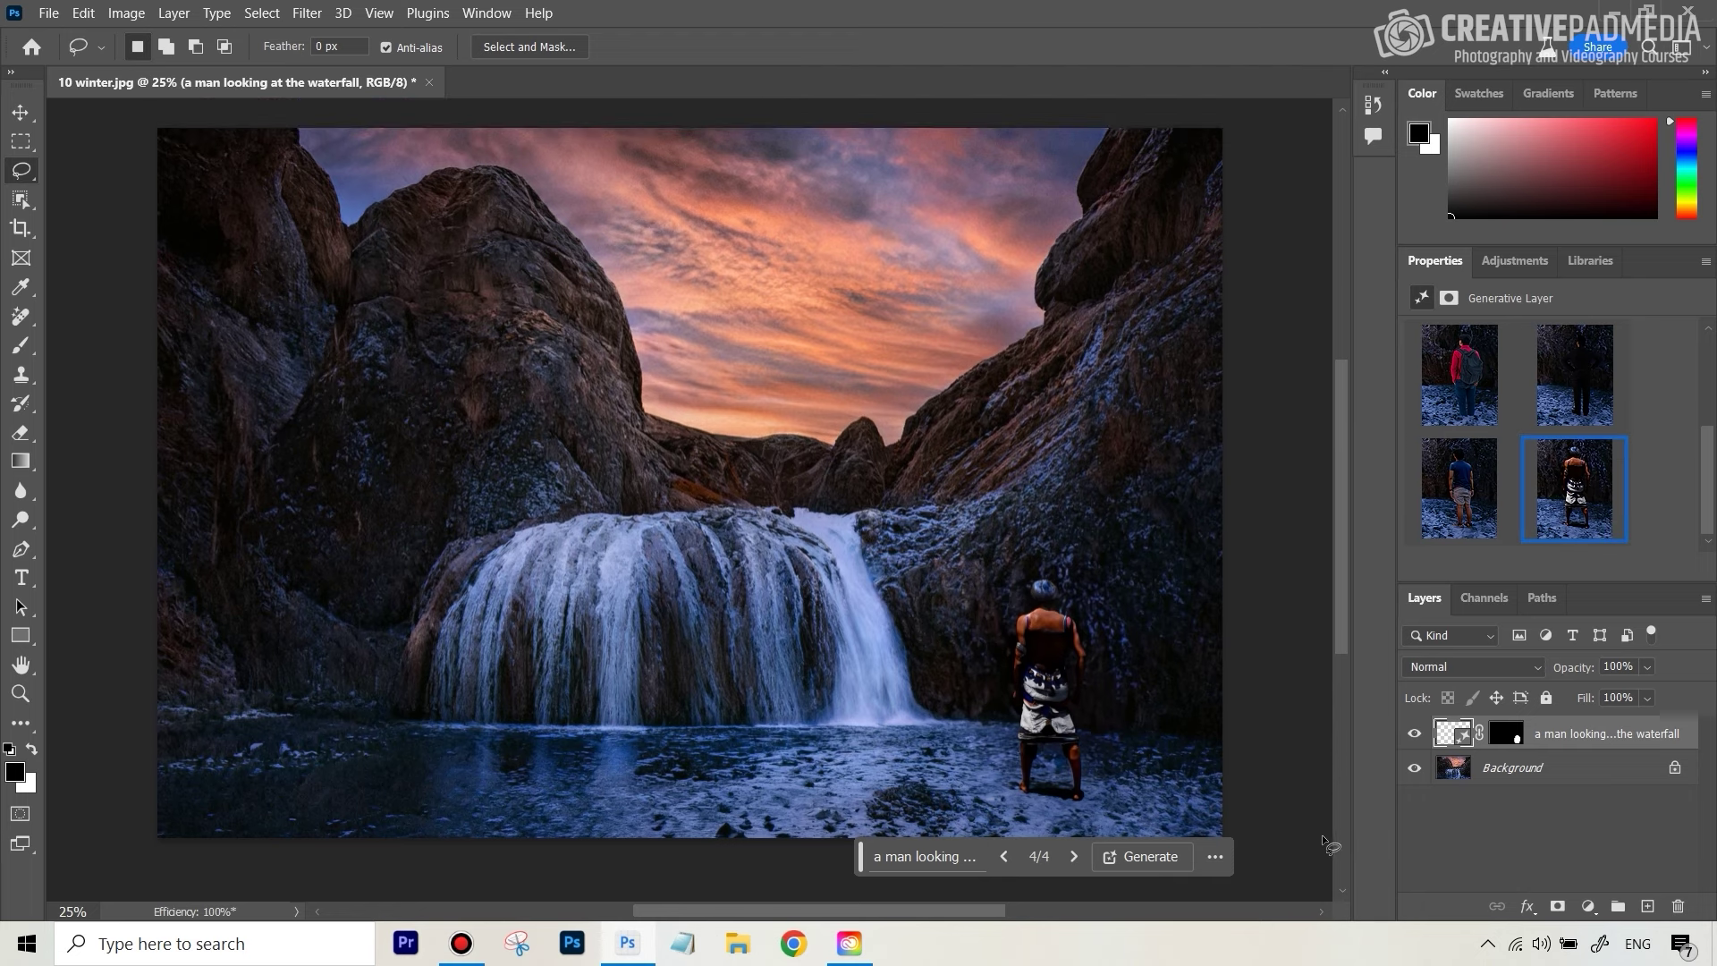
{"action": "left_click", "coordinate": [921, 855]}
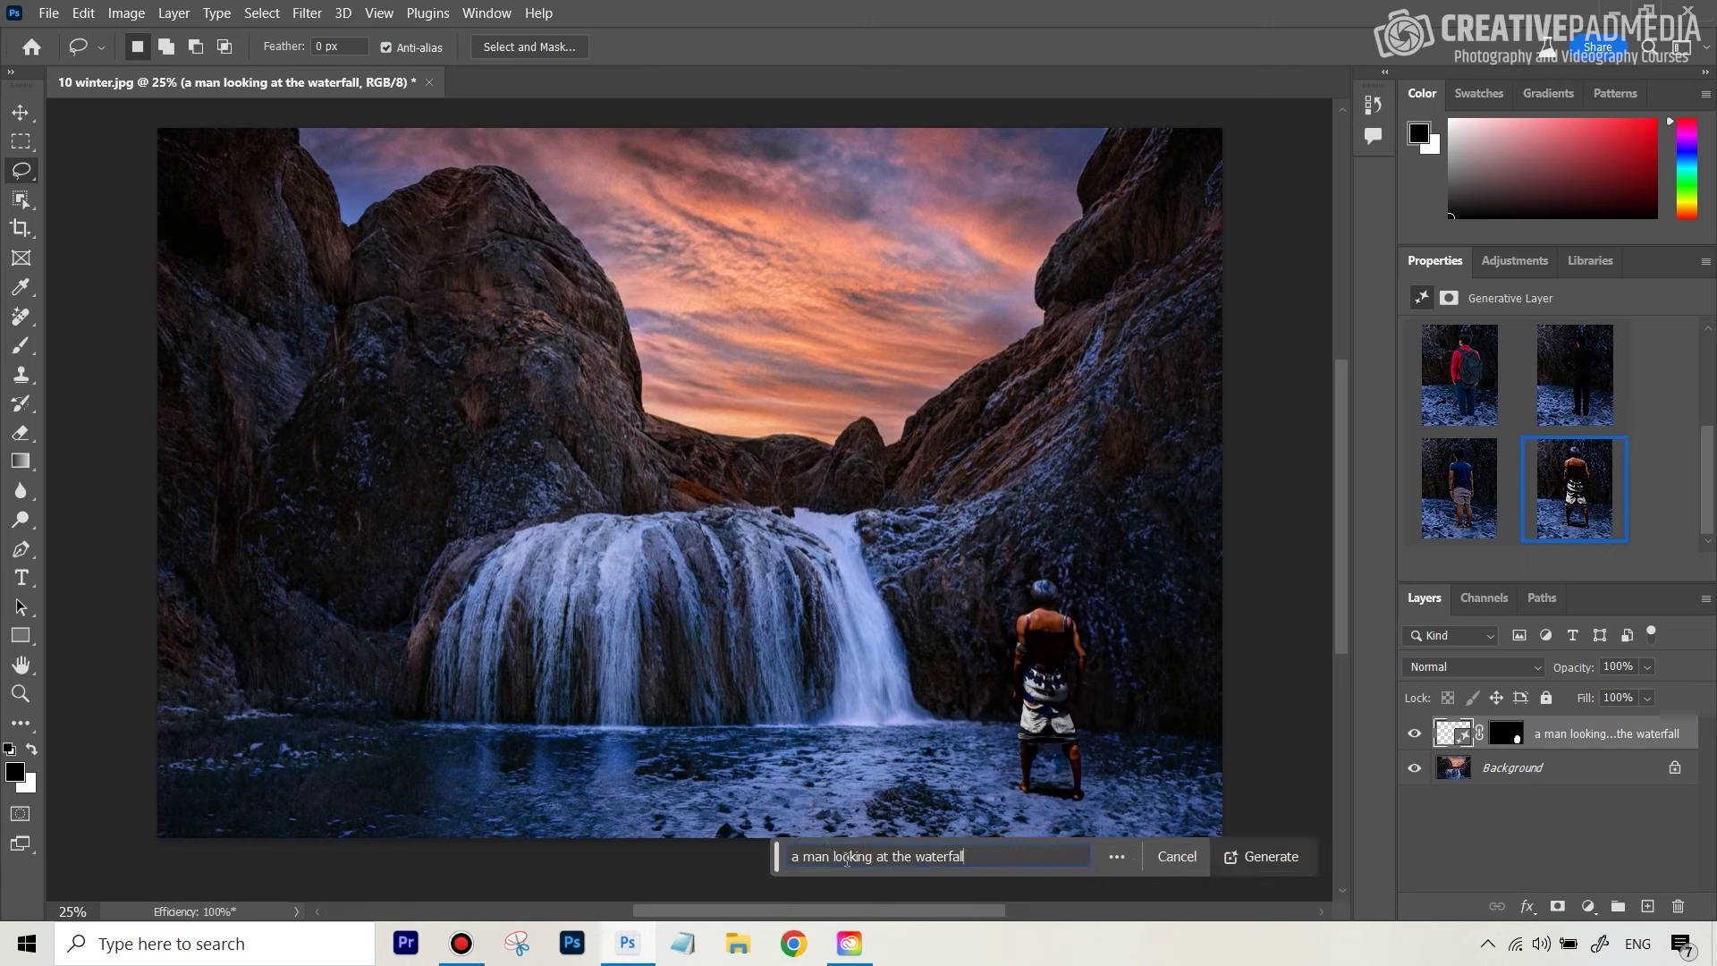
{"action": "left_click_drag", "start_coordinate": [834, 857], "coordinate": [1050, 854]}
{"action": "type", "text": "wearing winter clothes"}
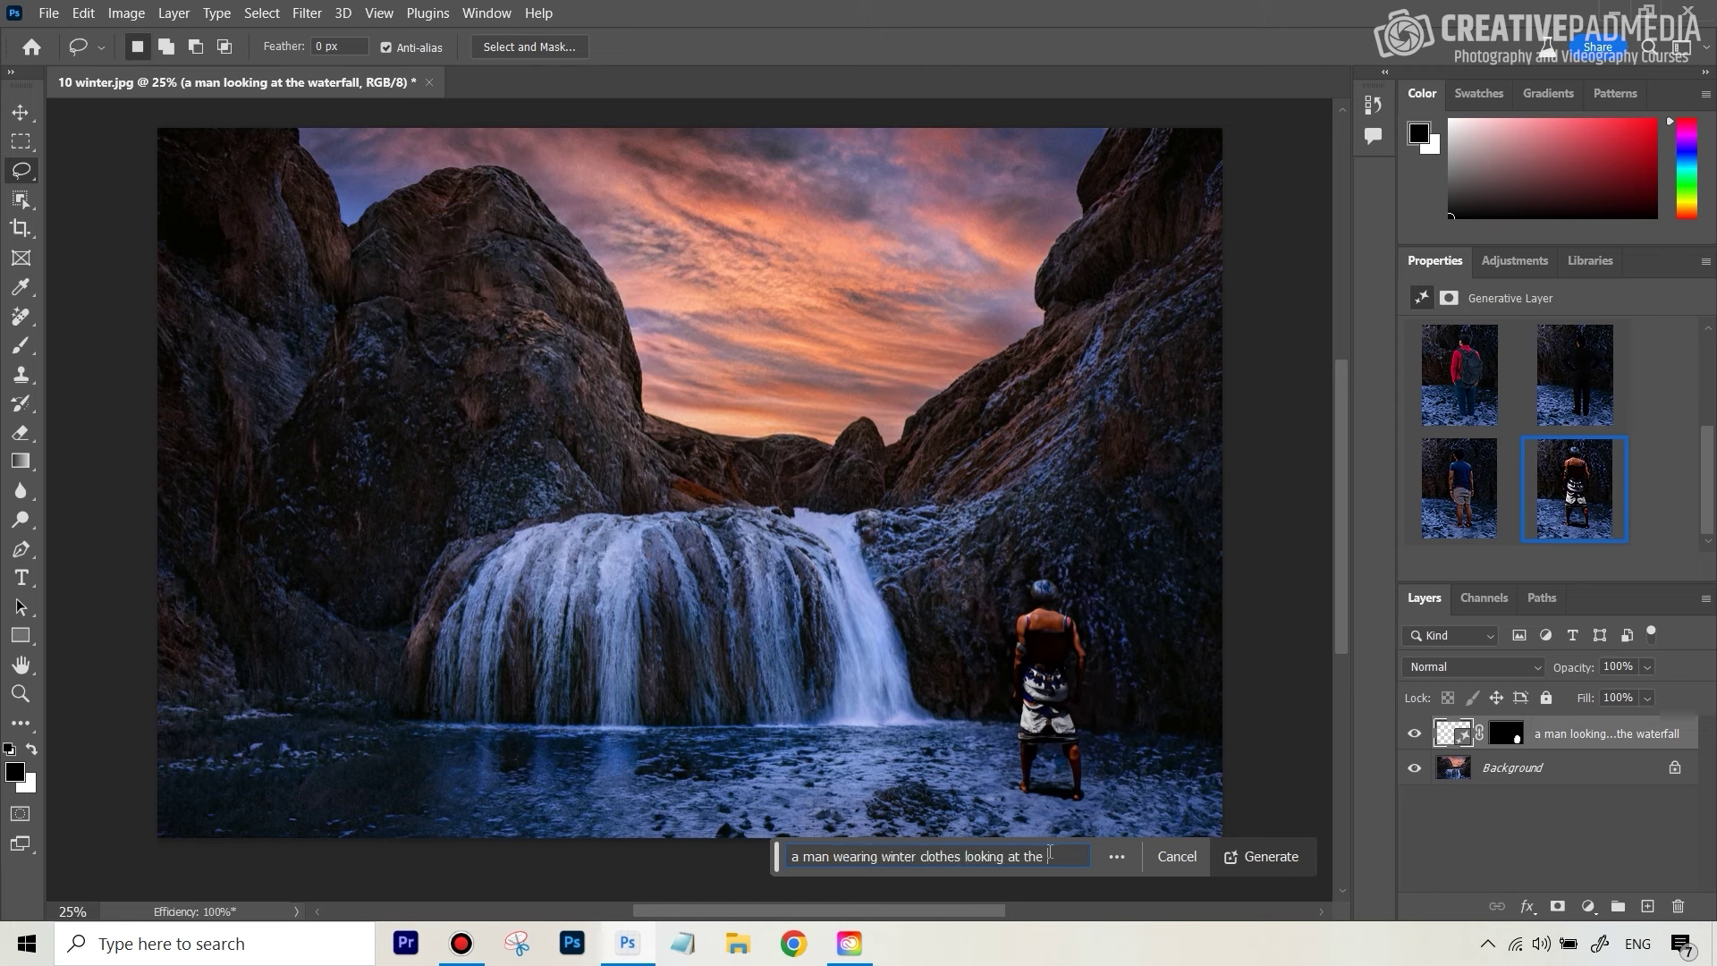
{"action": "type", "text": " looking at the waterfall"}
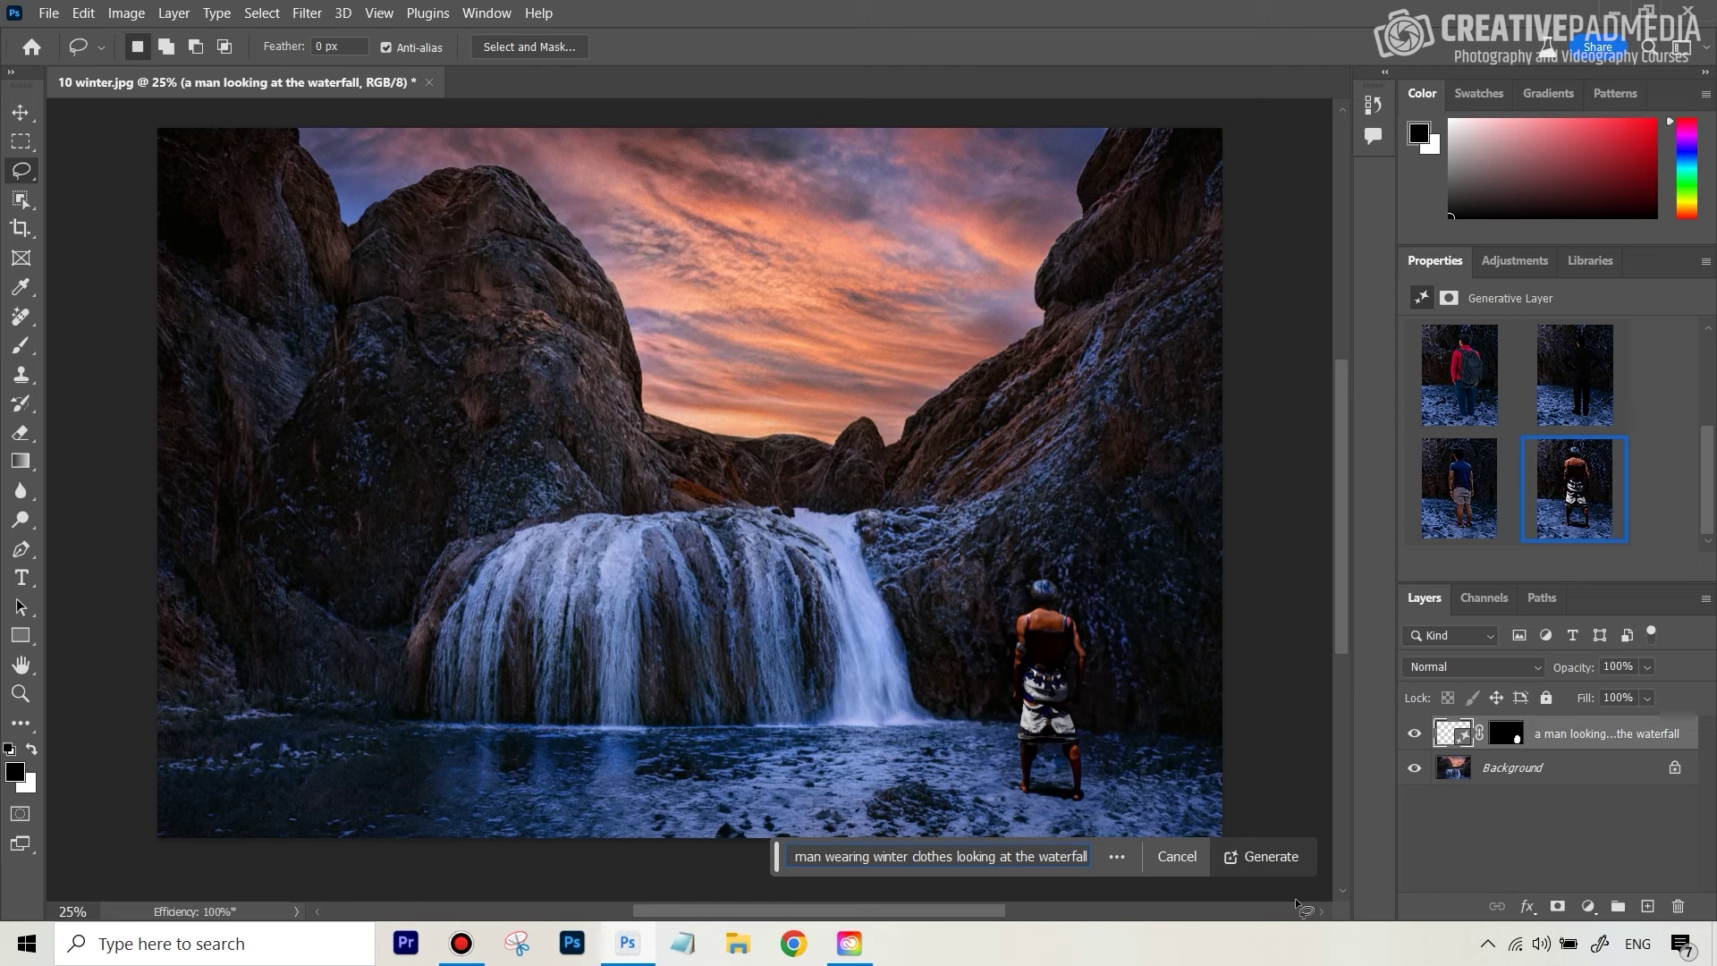
{"action": "left_click", "coordinate": [1257, 857]}
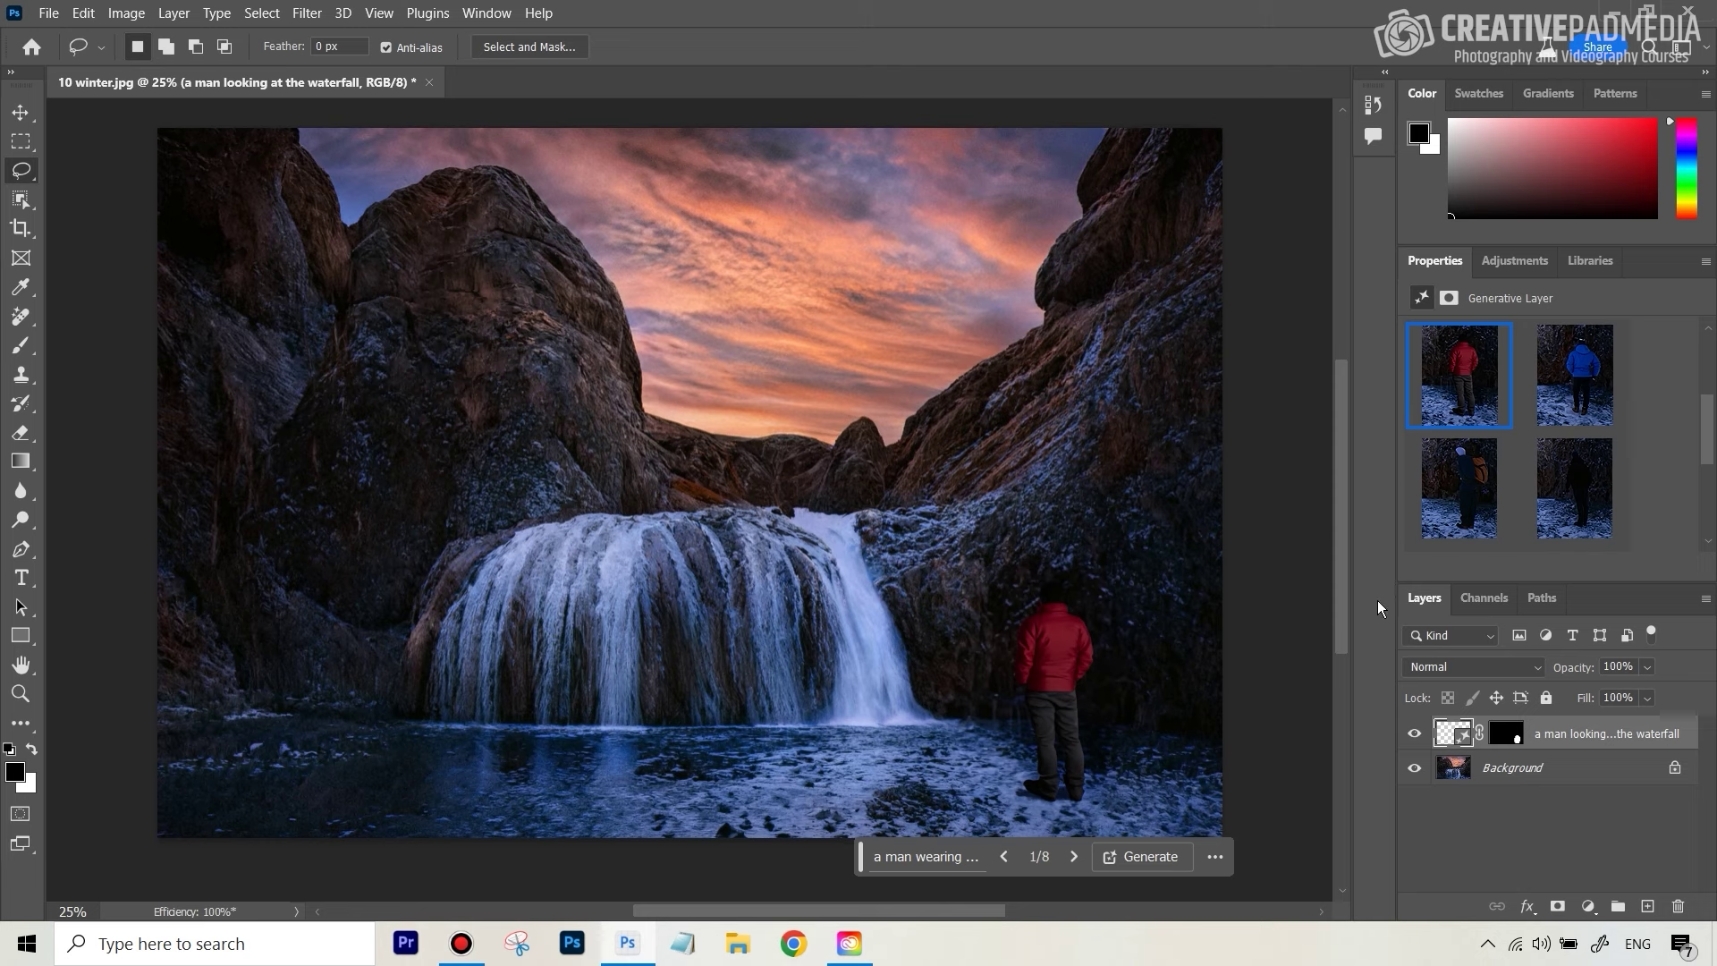
Compare the blue-jacket and backpack variations, settling on the dark silhouette one.
{"action": "left_click", "coordinate": [1605, 385]}
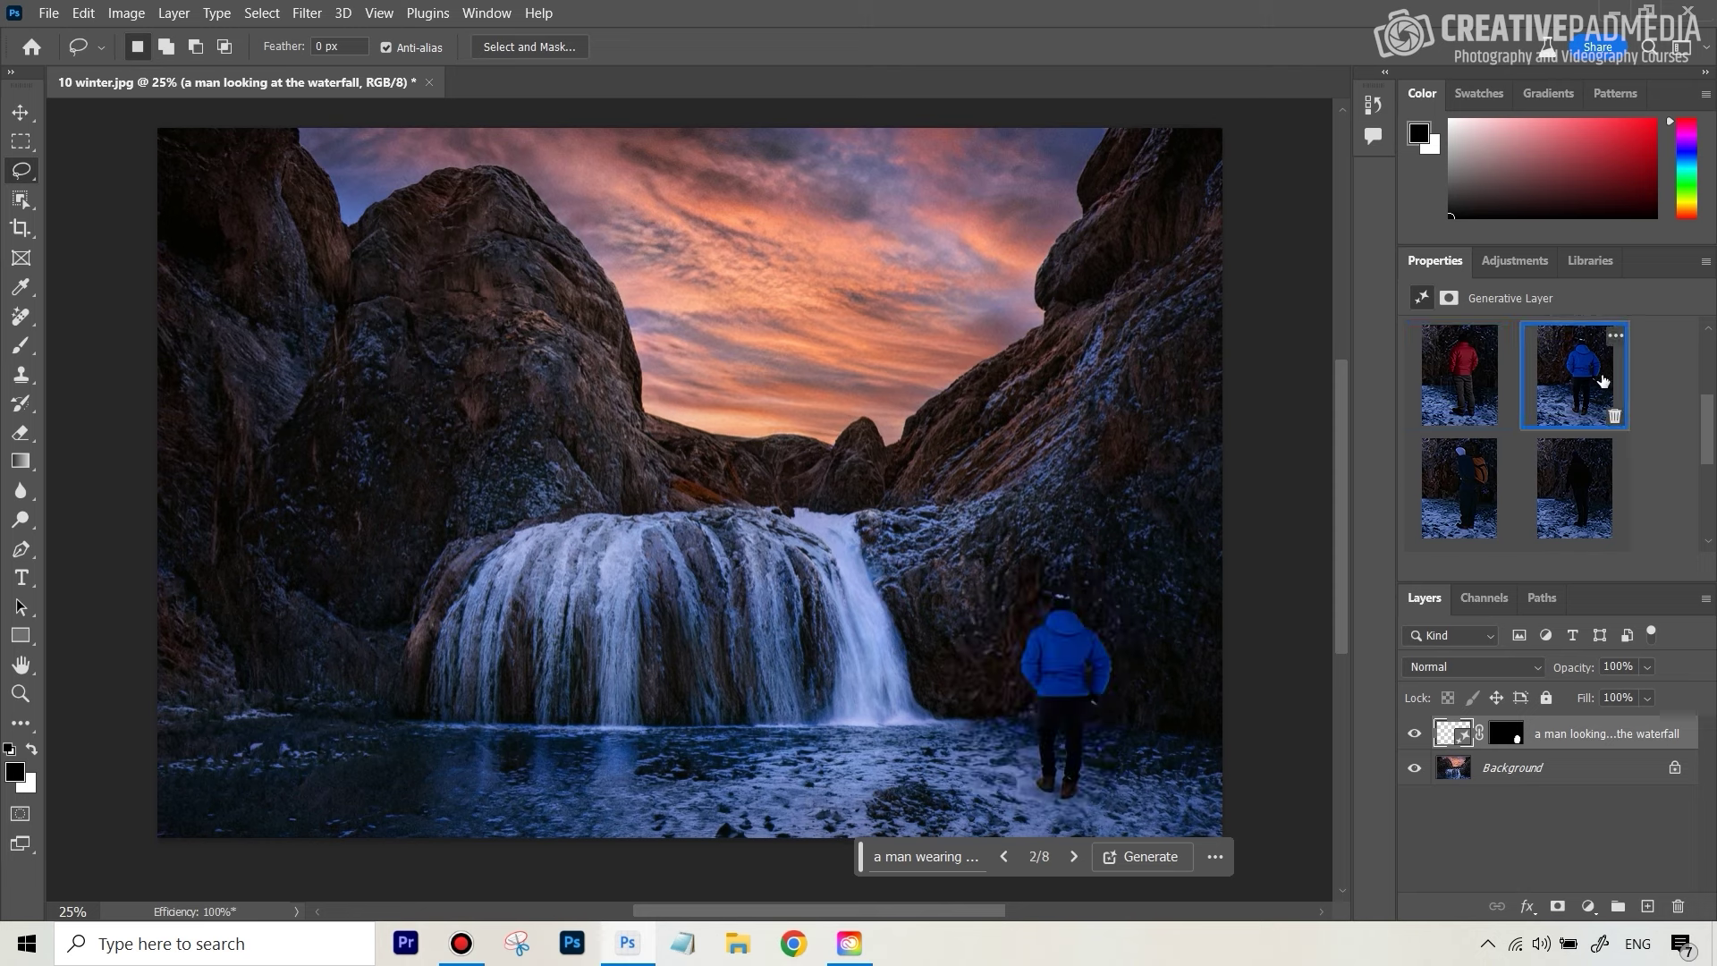
{"action": "left_click", "coordinate": [1472, 495]}
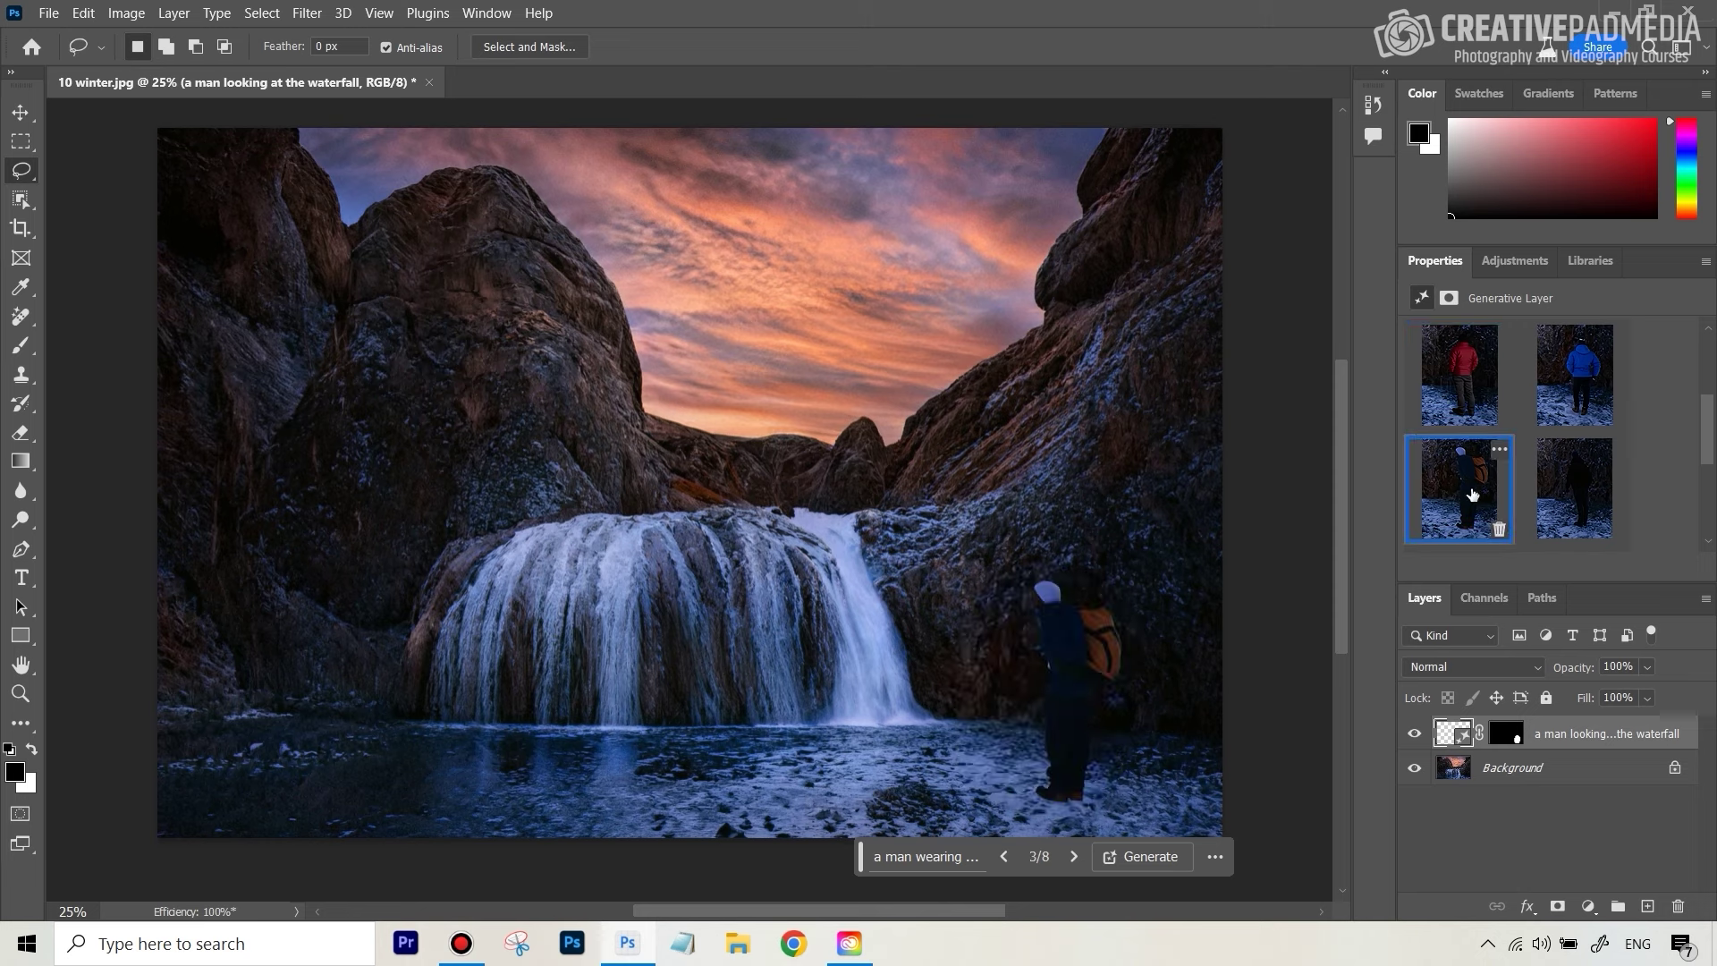
{"action": "left_click", "coordinate": [1577, 487]}
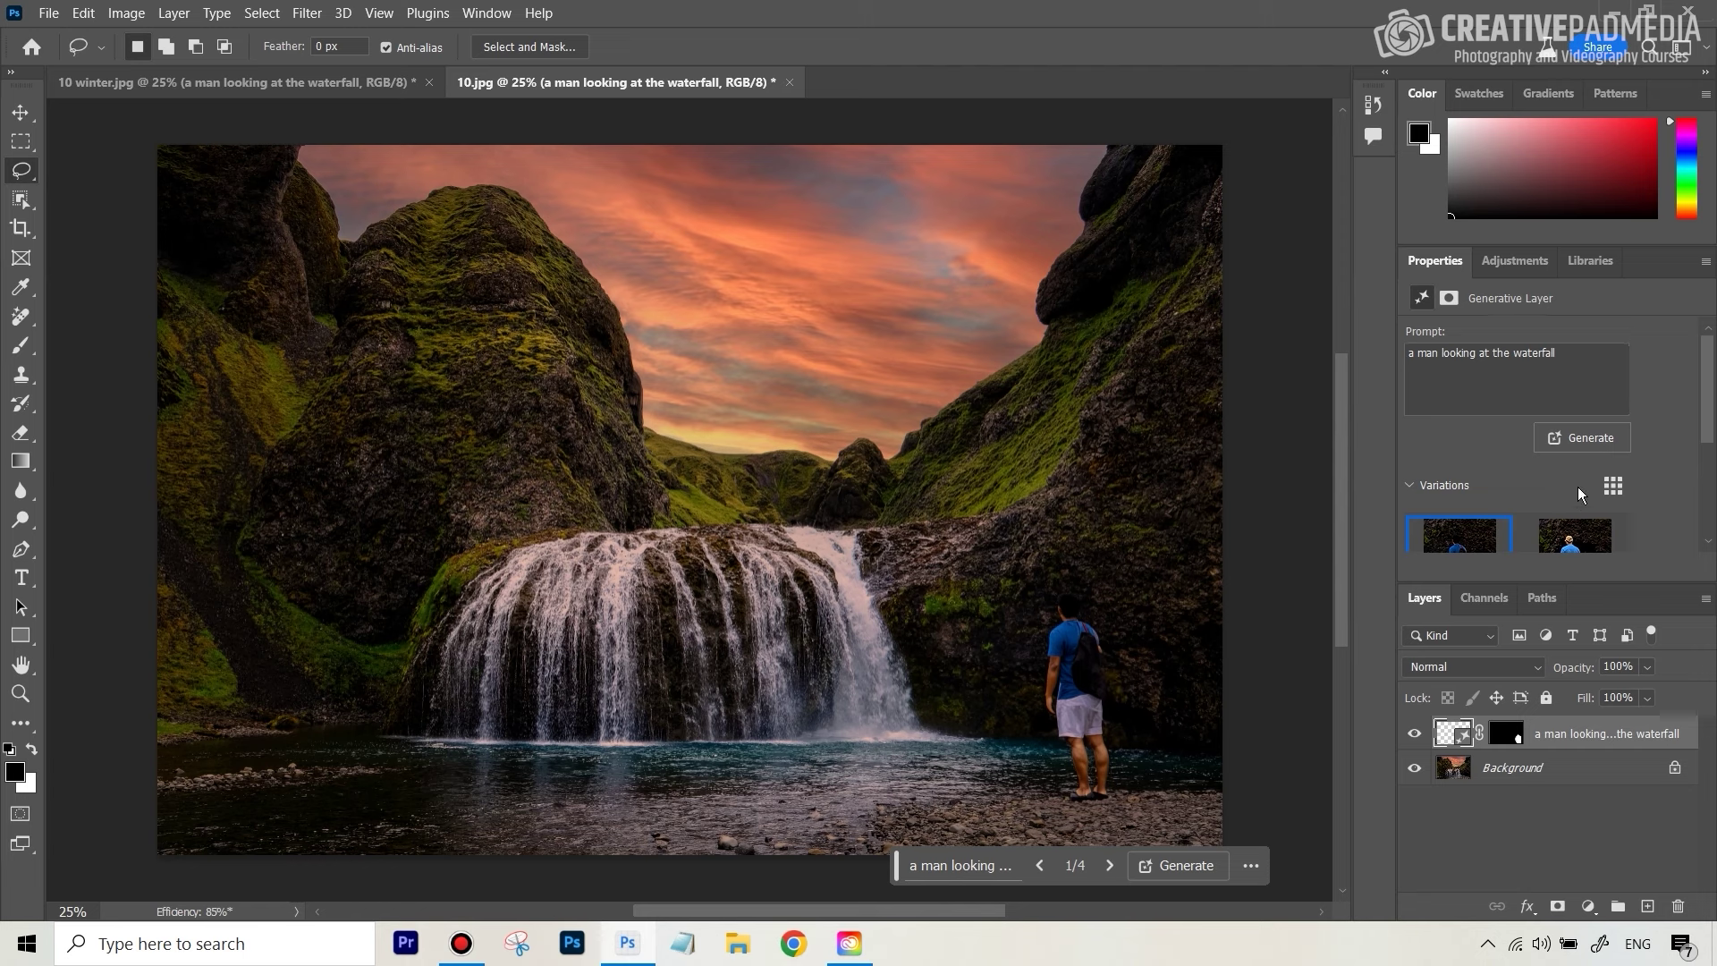
Browse the second and third man variations, ending on the man in a white t-shirt.
{"action": "scroll", "coordinate": [1577, 486], "scroll_direction": "down", "scroll_amount": 3}
{"action": "left_click", "coordinate": [1573, 384]}
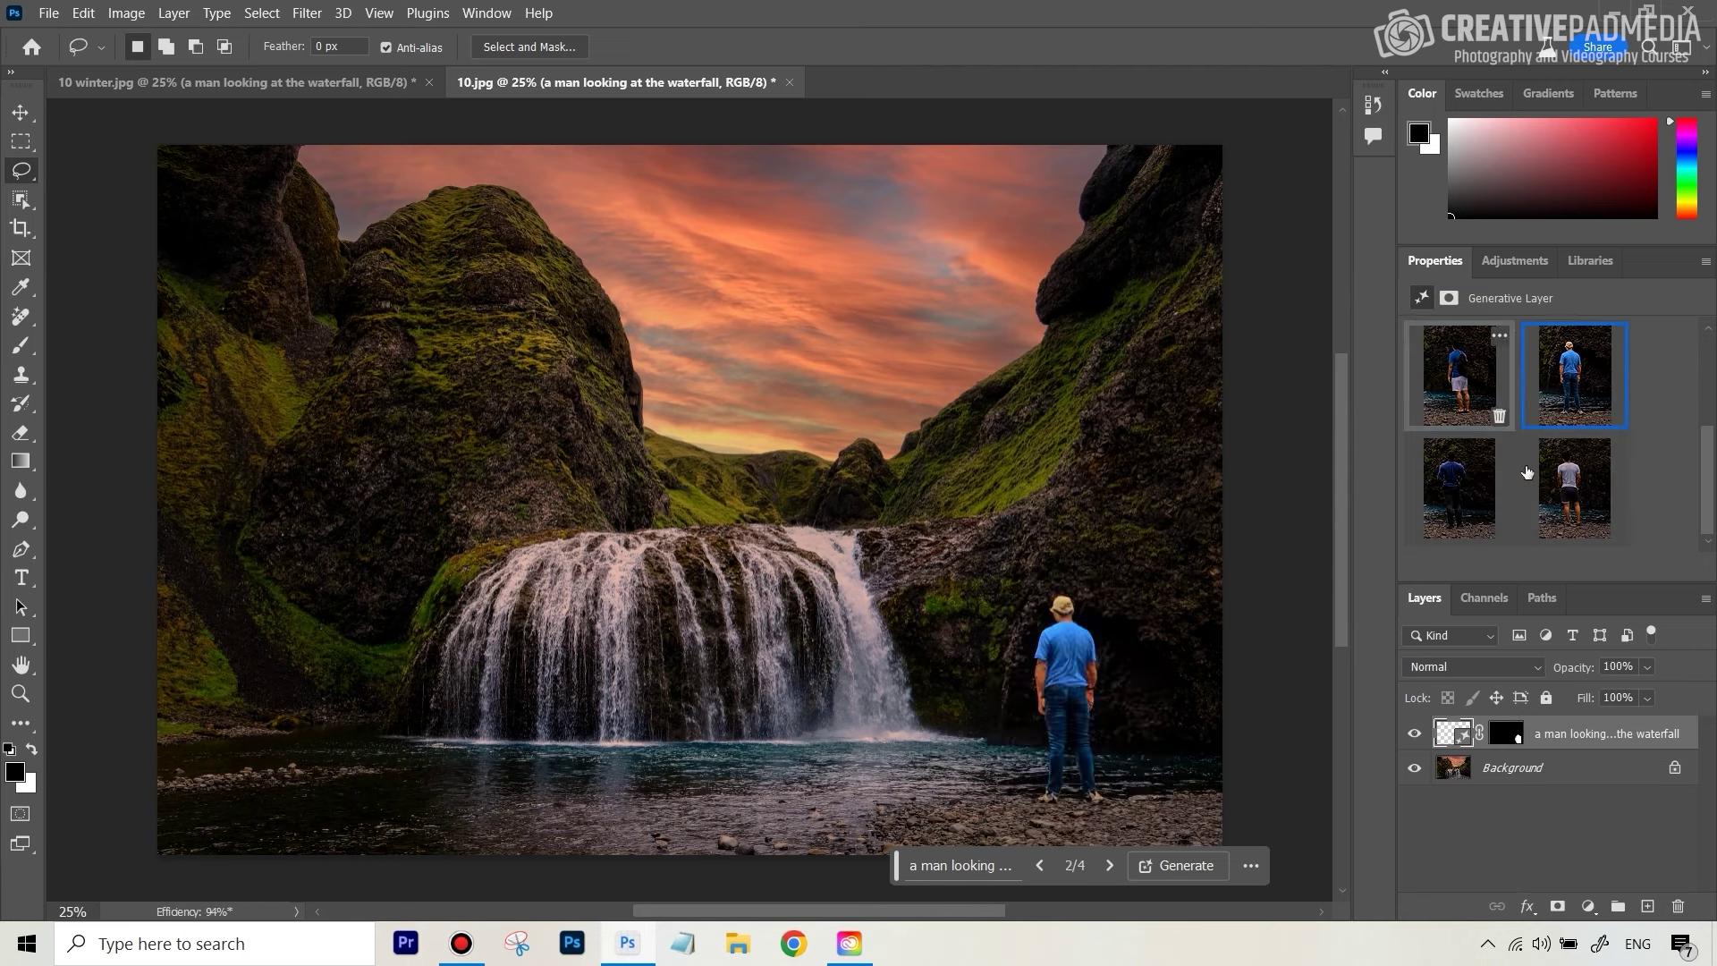
{"action": "left_click", "coordinate": [1465, 480]}
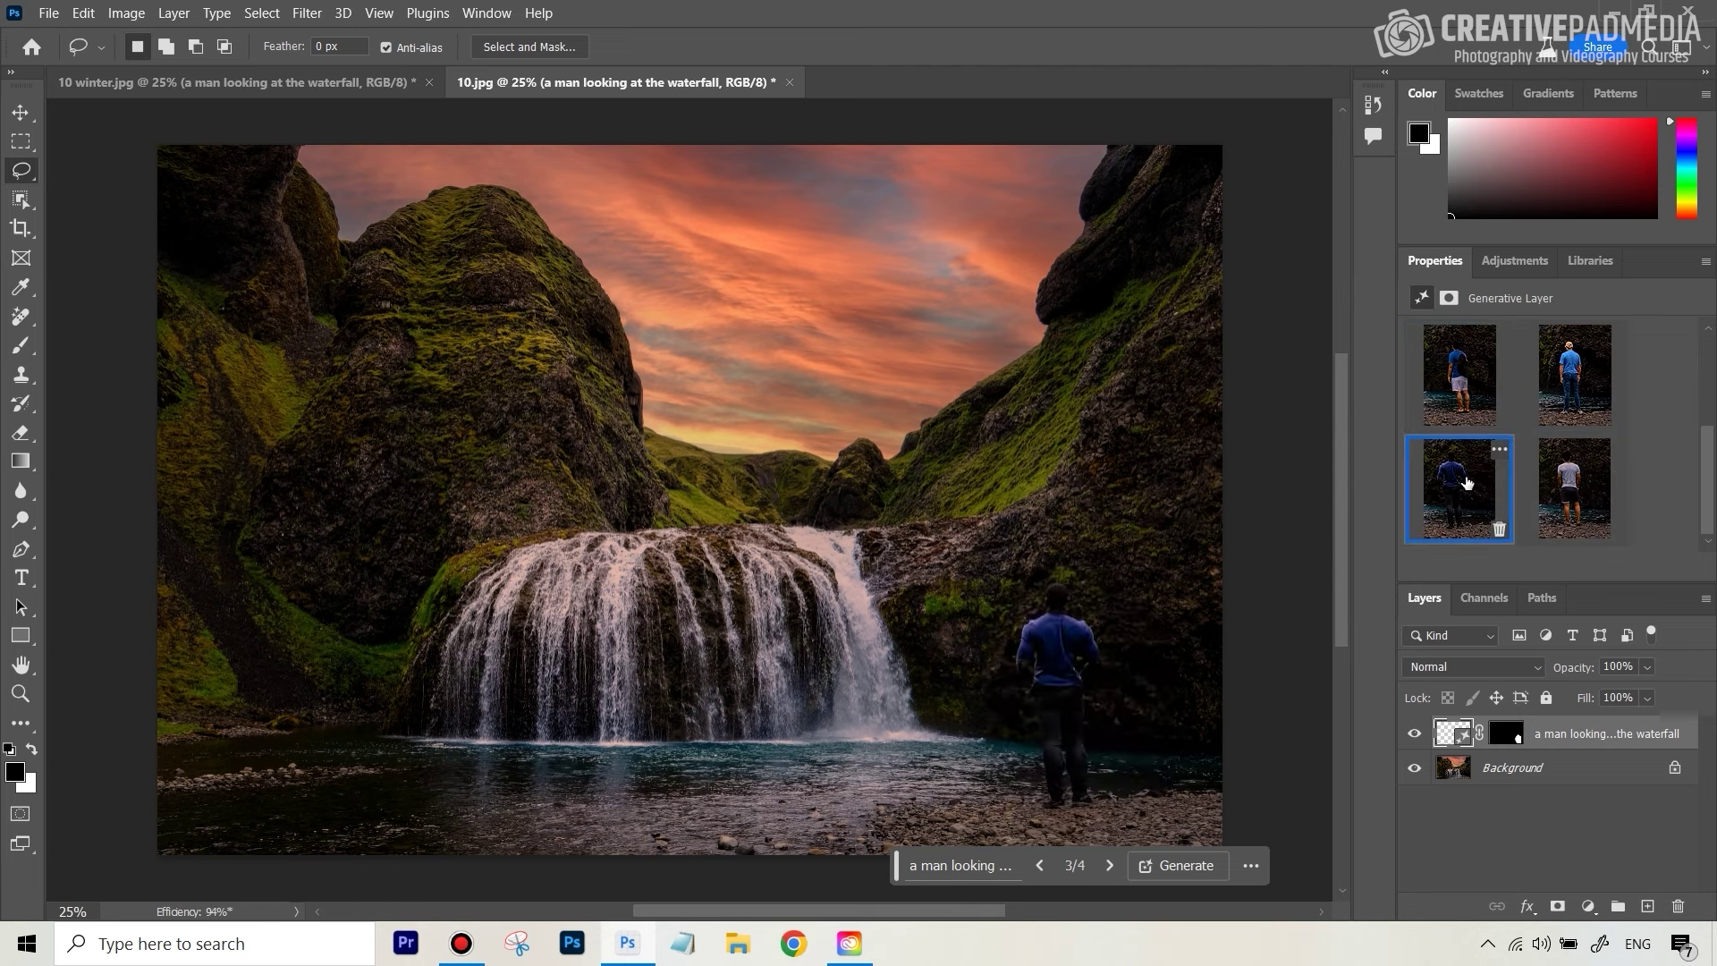
{"action": "left_click", "coordinate": [1551, 498]}
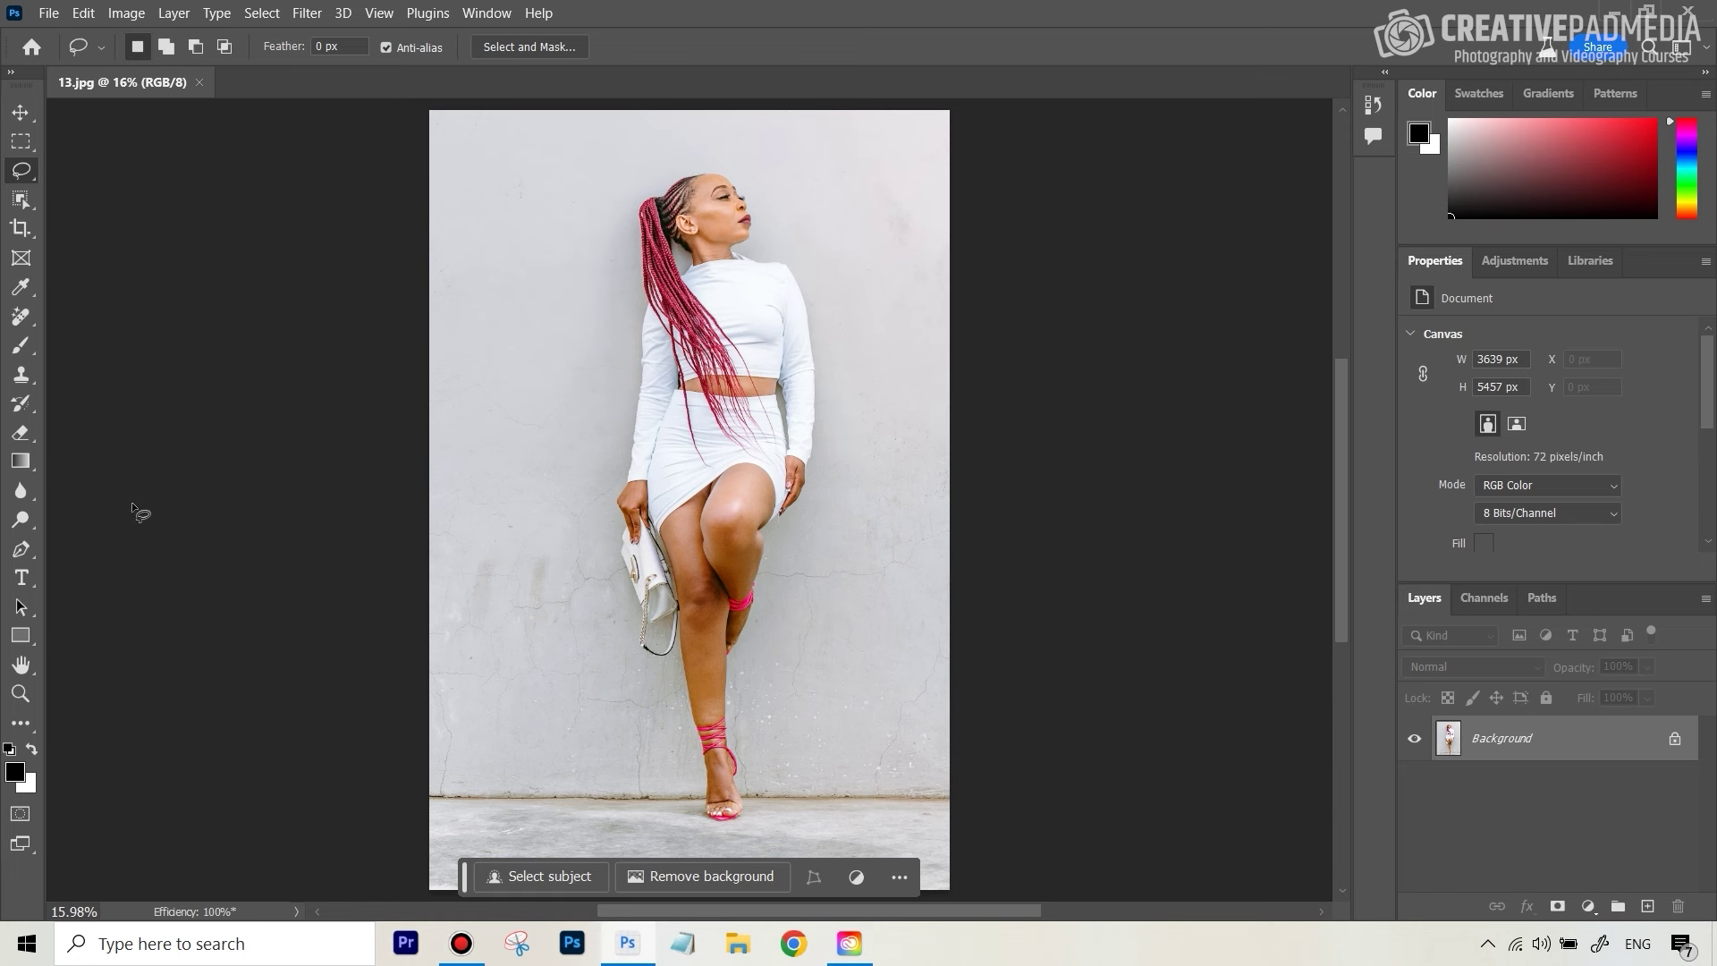
Select the woman with Select > Subject, then invert the selection to the background.
{"action": "left_click_drag", "start_coordinate": [463, 882], "coordinate": [966, 746]}
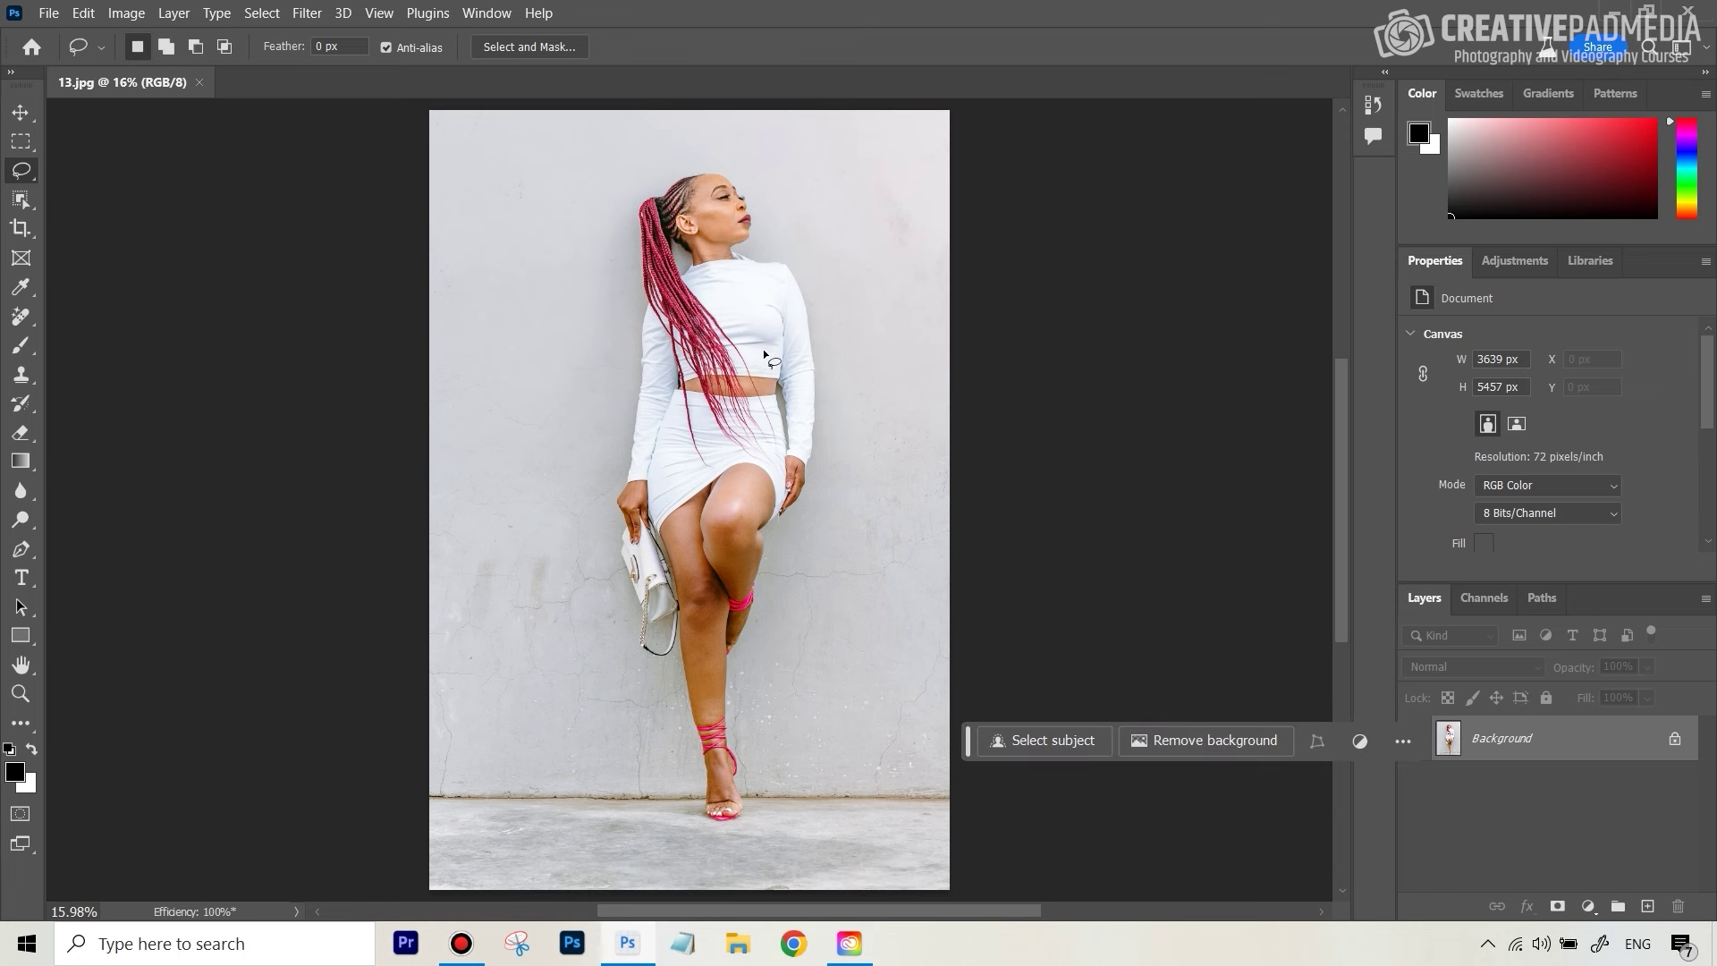
{"action": "left_click", "coordinate": [262, 12]}
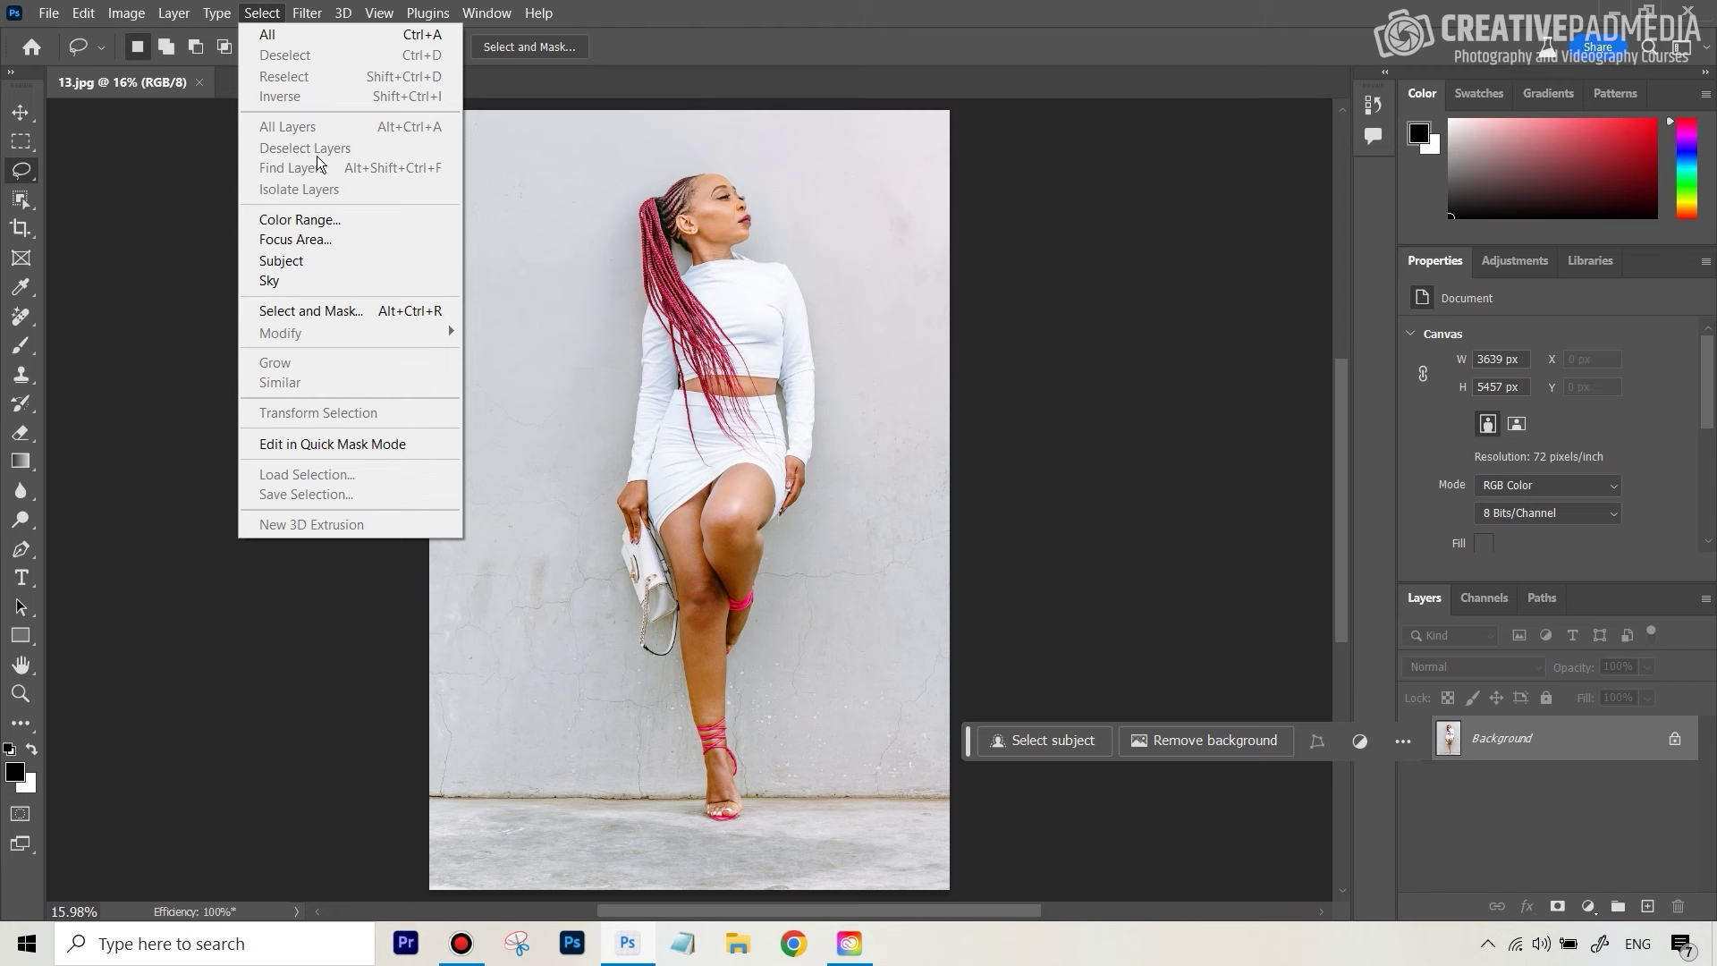
{"action": "left_click", "coordinate": [313, 259]}
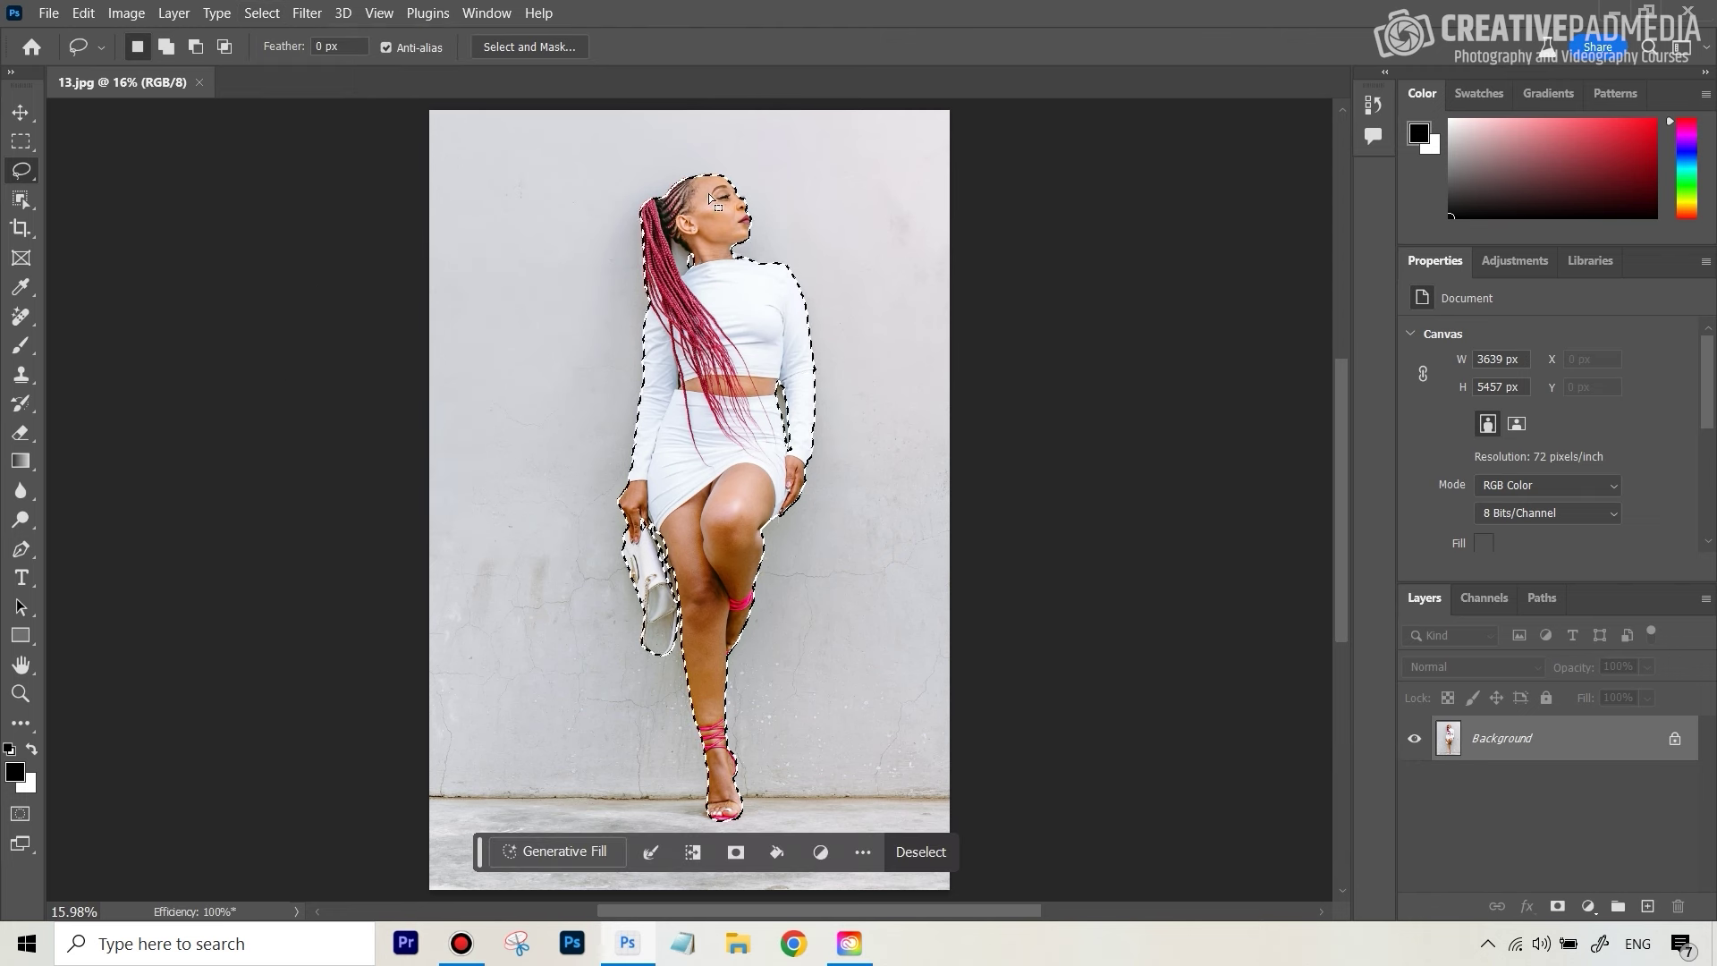
{"action": "left_click", "coordinate": [262, 13]}
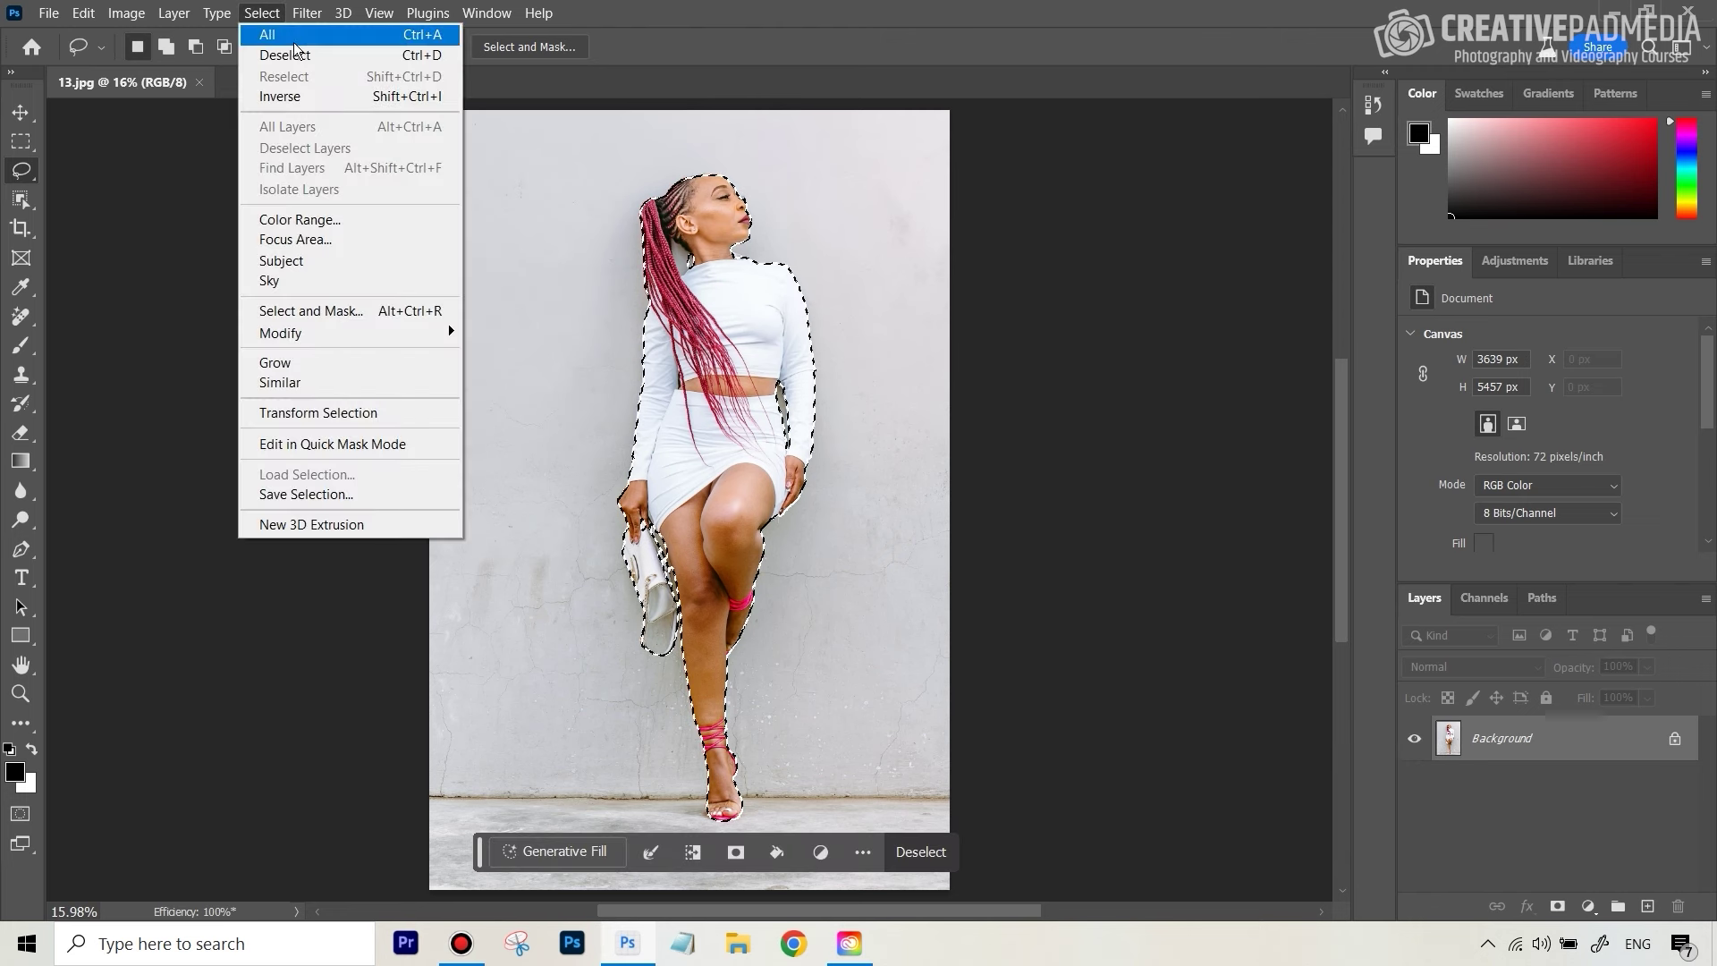
{"action": "left_click", "coordinate": [308, 95]}
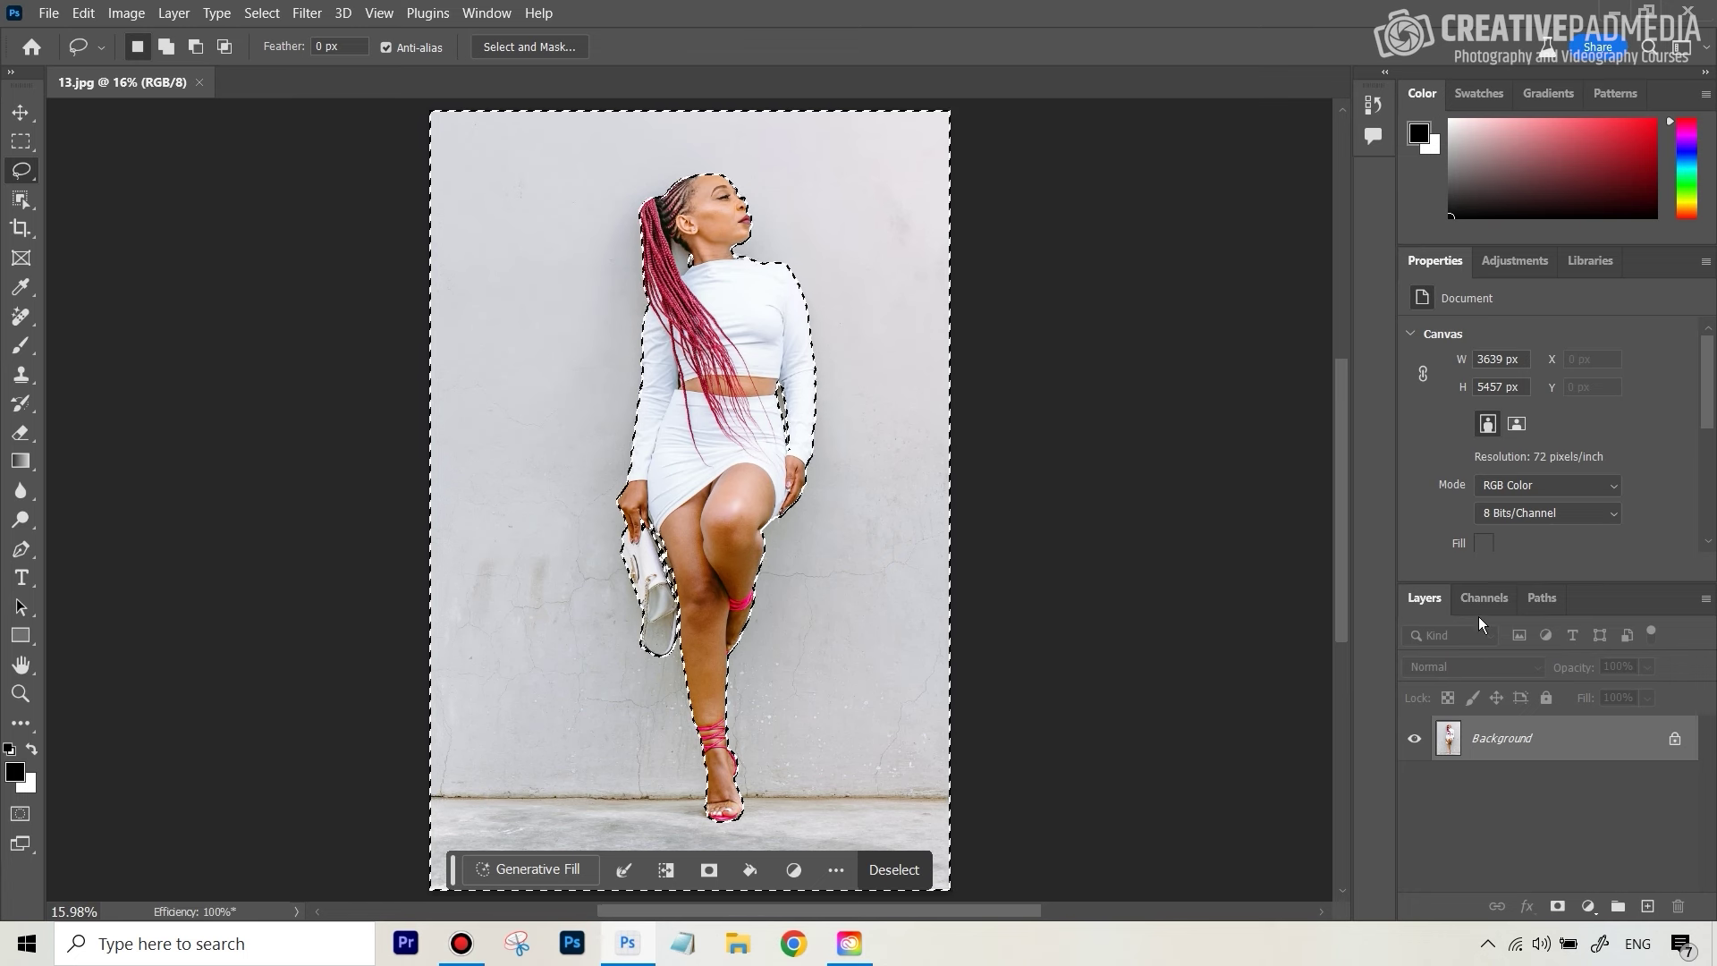
Subtract the floor strip from the selection with an Alt-held Lasso outline.
{"action": "left_click_drag", "start_coordinate": [1343, 565], "coordinate": [1345, 598]}
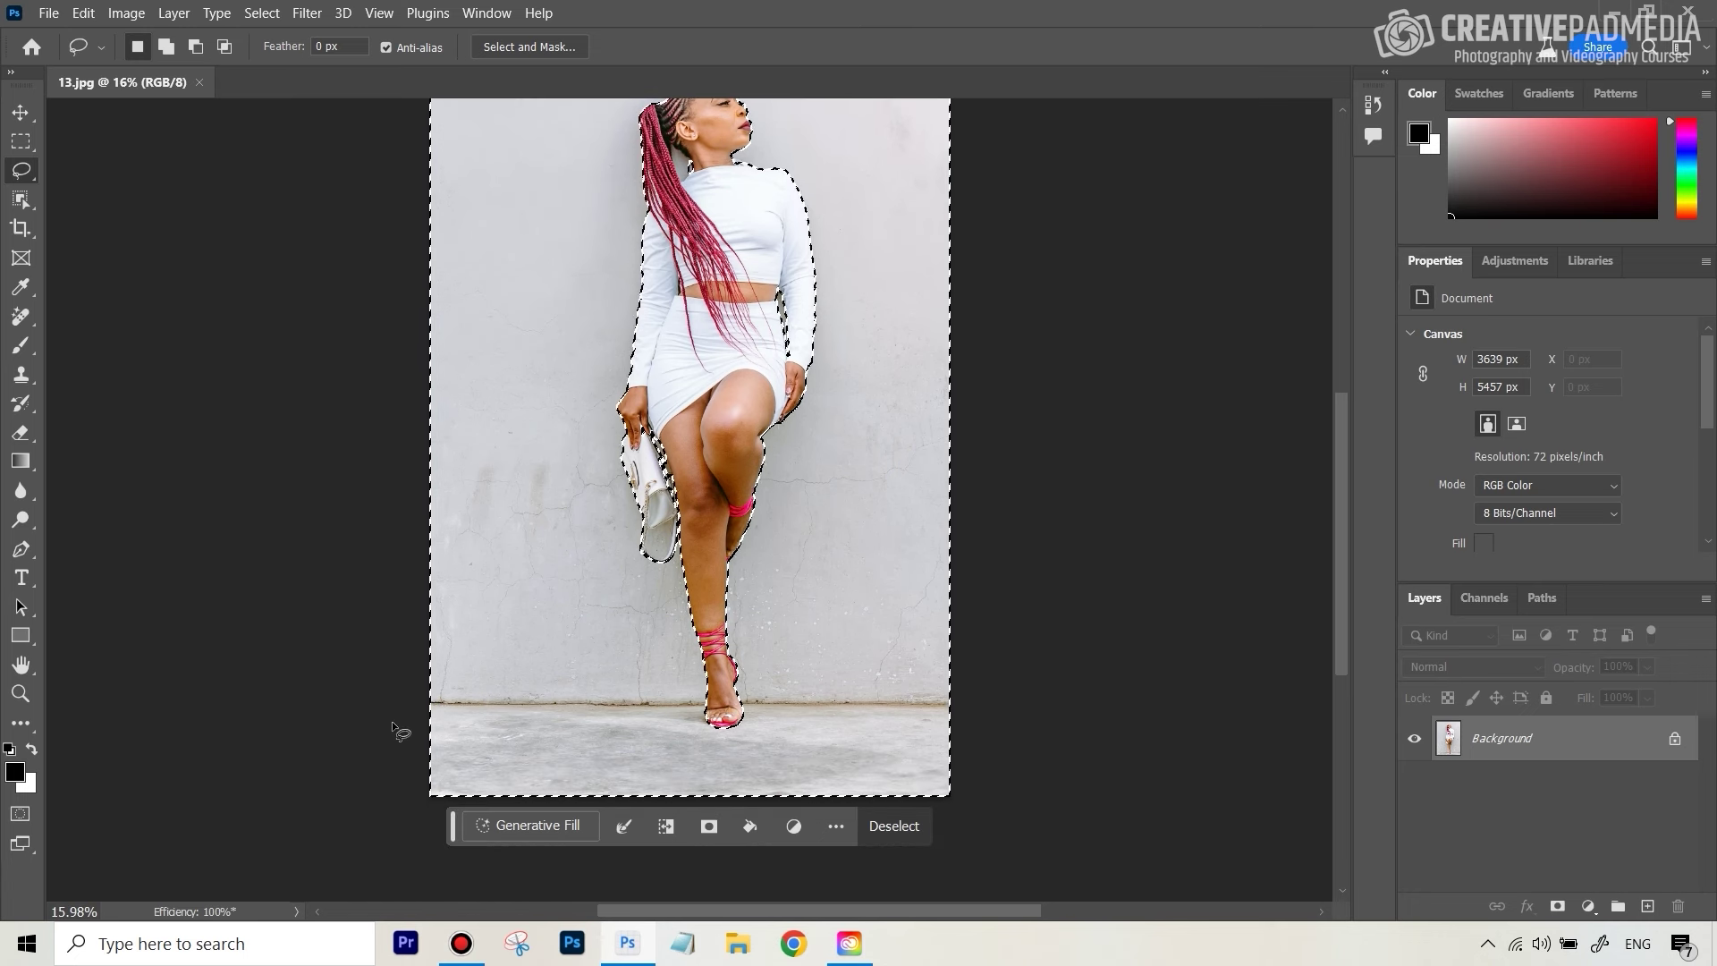
{"action": "key", "text": "alt"}
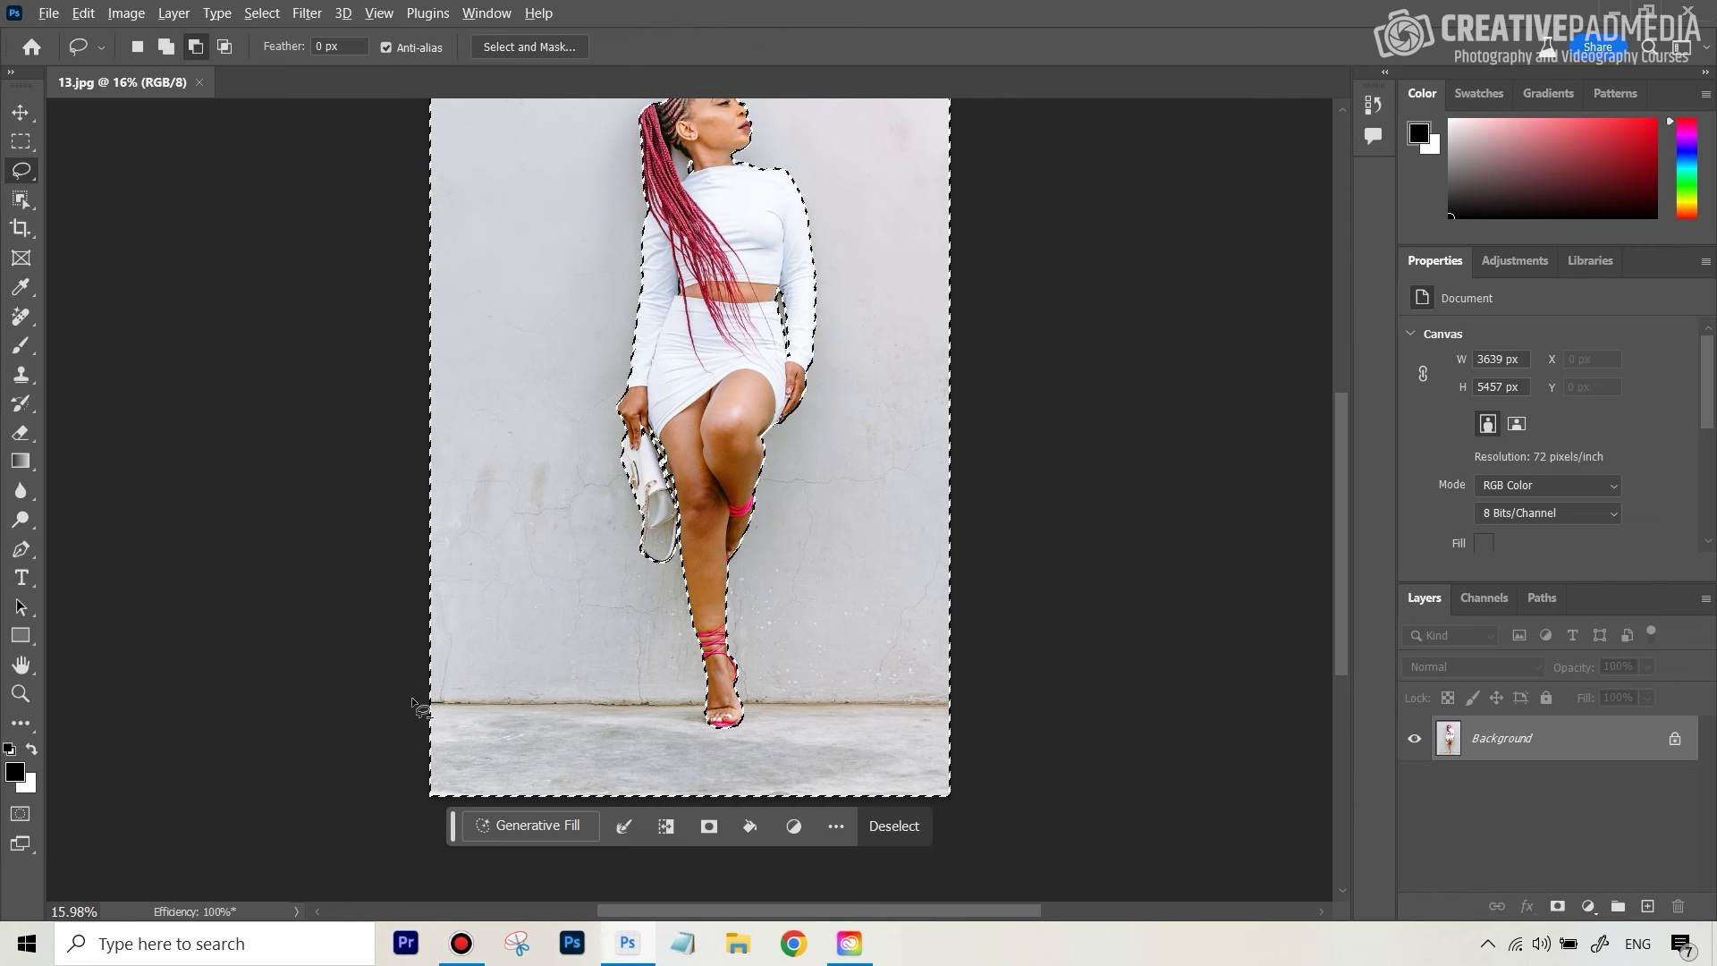
{"action": "left_click_drag", "start_coordinate": [416, 702], "coordinate": [903, 678]}
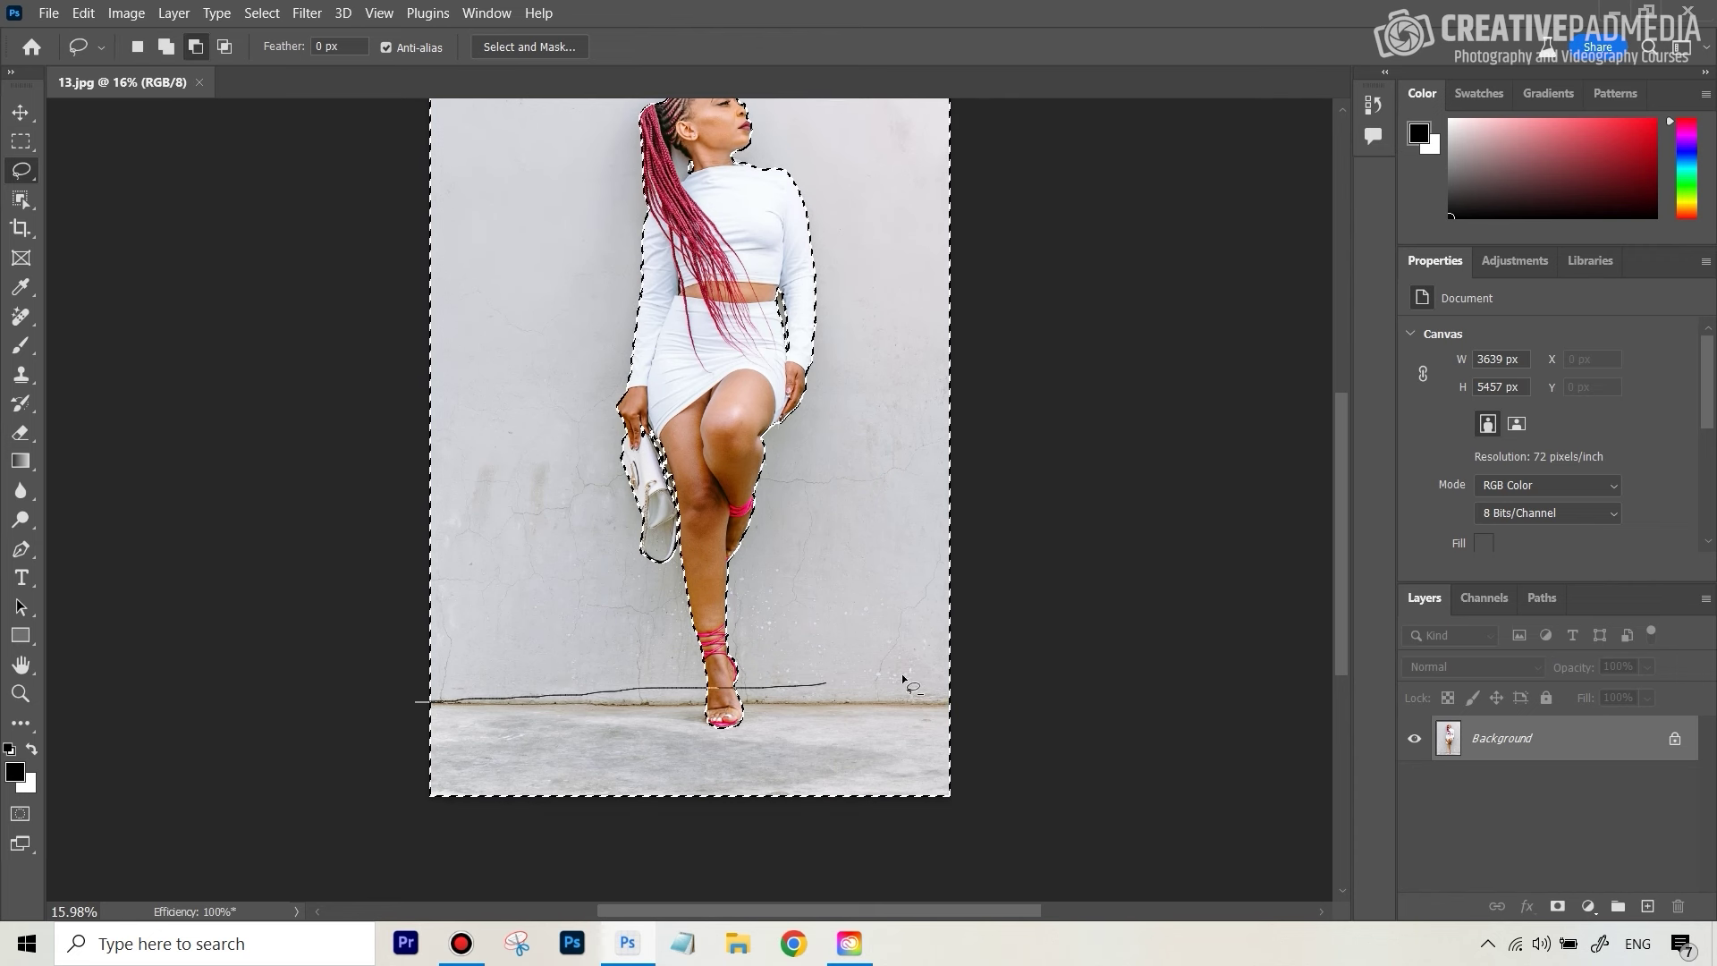
{"action": "mouse_move", "coordinate": [1061, 780]}
{"action": "left_mouse_down"}
{"action": "mouse_move", "coordinate": [1007, 836]}
{"action": "mouse_move", "coordinate": [807, 853]}
{"action": "mouse_move", "coordinate": [456, 831]}
{"action": "mouse_move", "coordinate": [394, 801]}
{"action": "mouse_move", "coordinate": [386, 700]}
{"action": "left_mouse_up"}
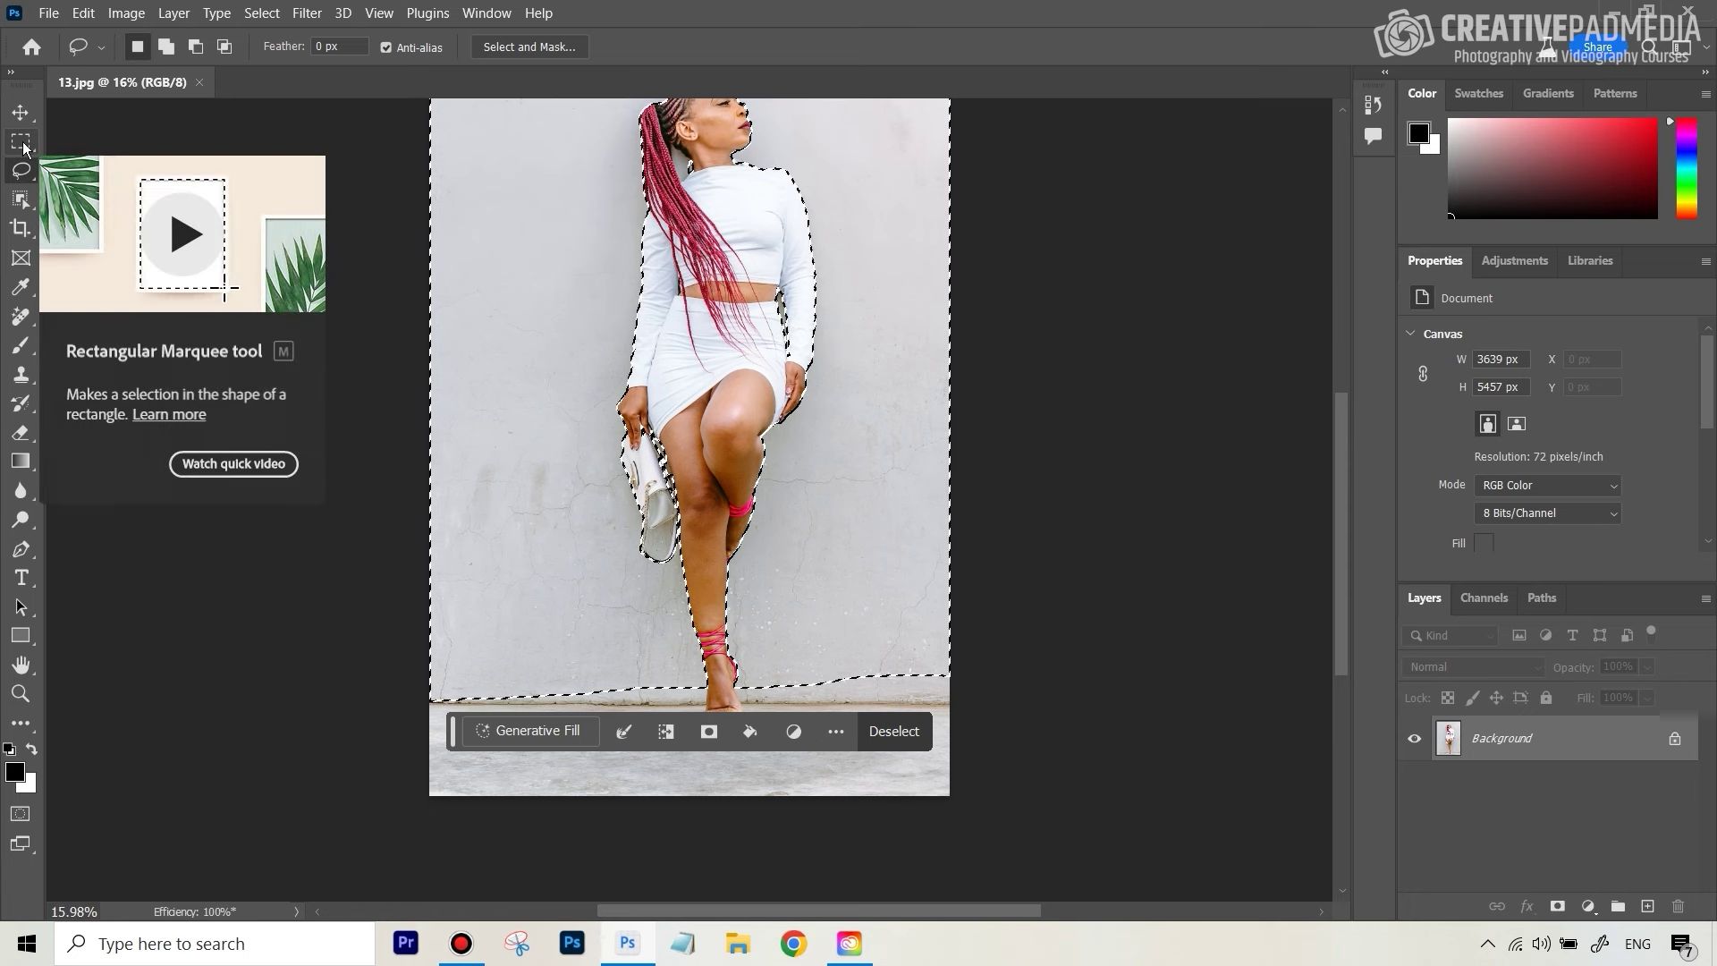
{"action": "scroll", "coordinate": [1334, 491], "scroll_direction": "up", "scroll_amount": 3}
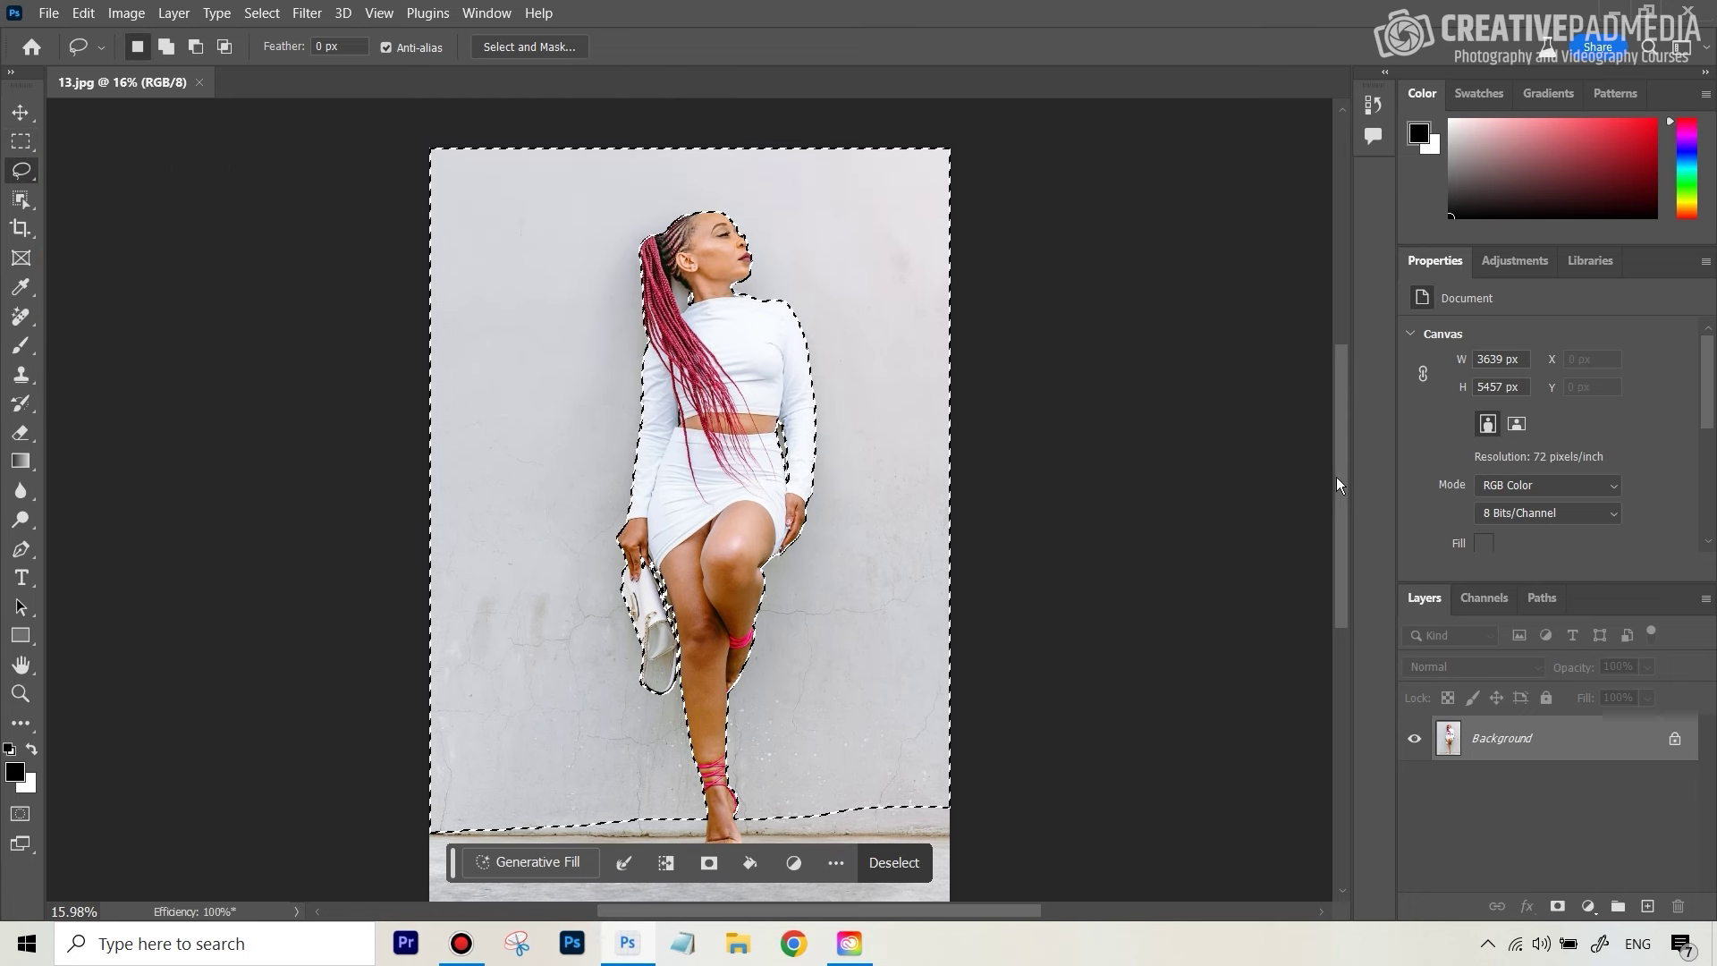
Run Generative Fill on the selected wall with the prompt 'drawing on wall'.
{"action": "left_click", "coordinate": [530, 850]}
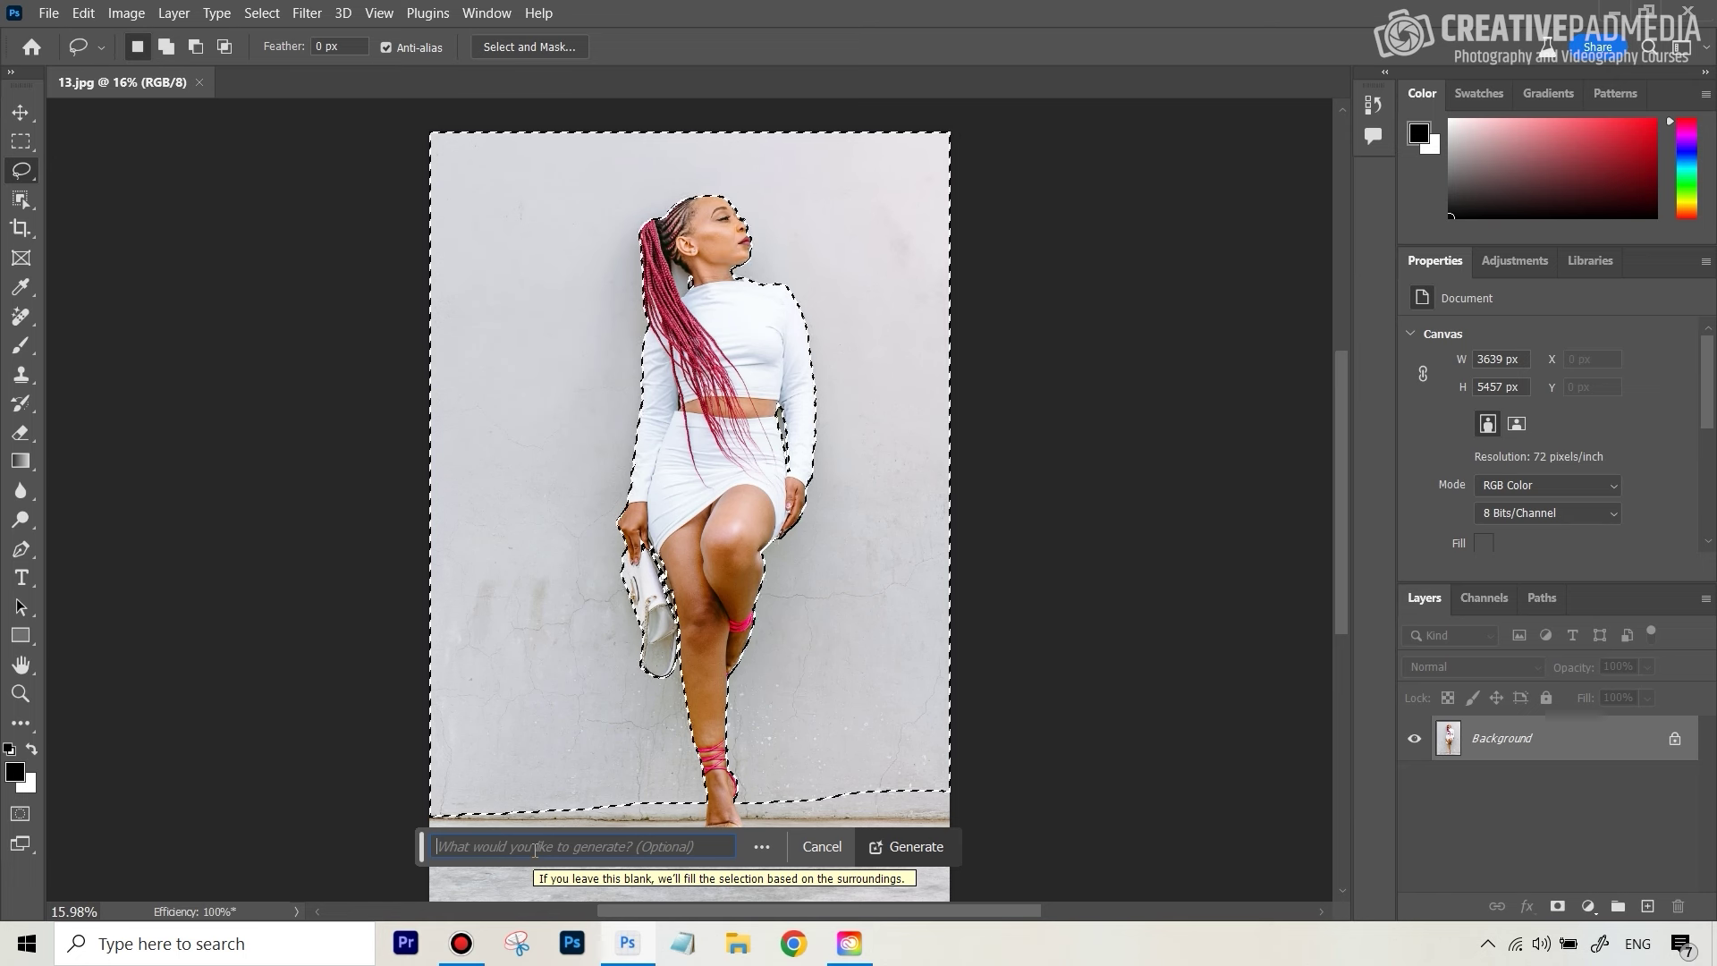
{"action": "type", "text": "d"}
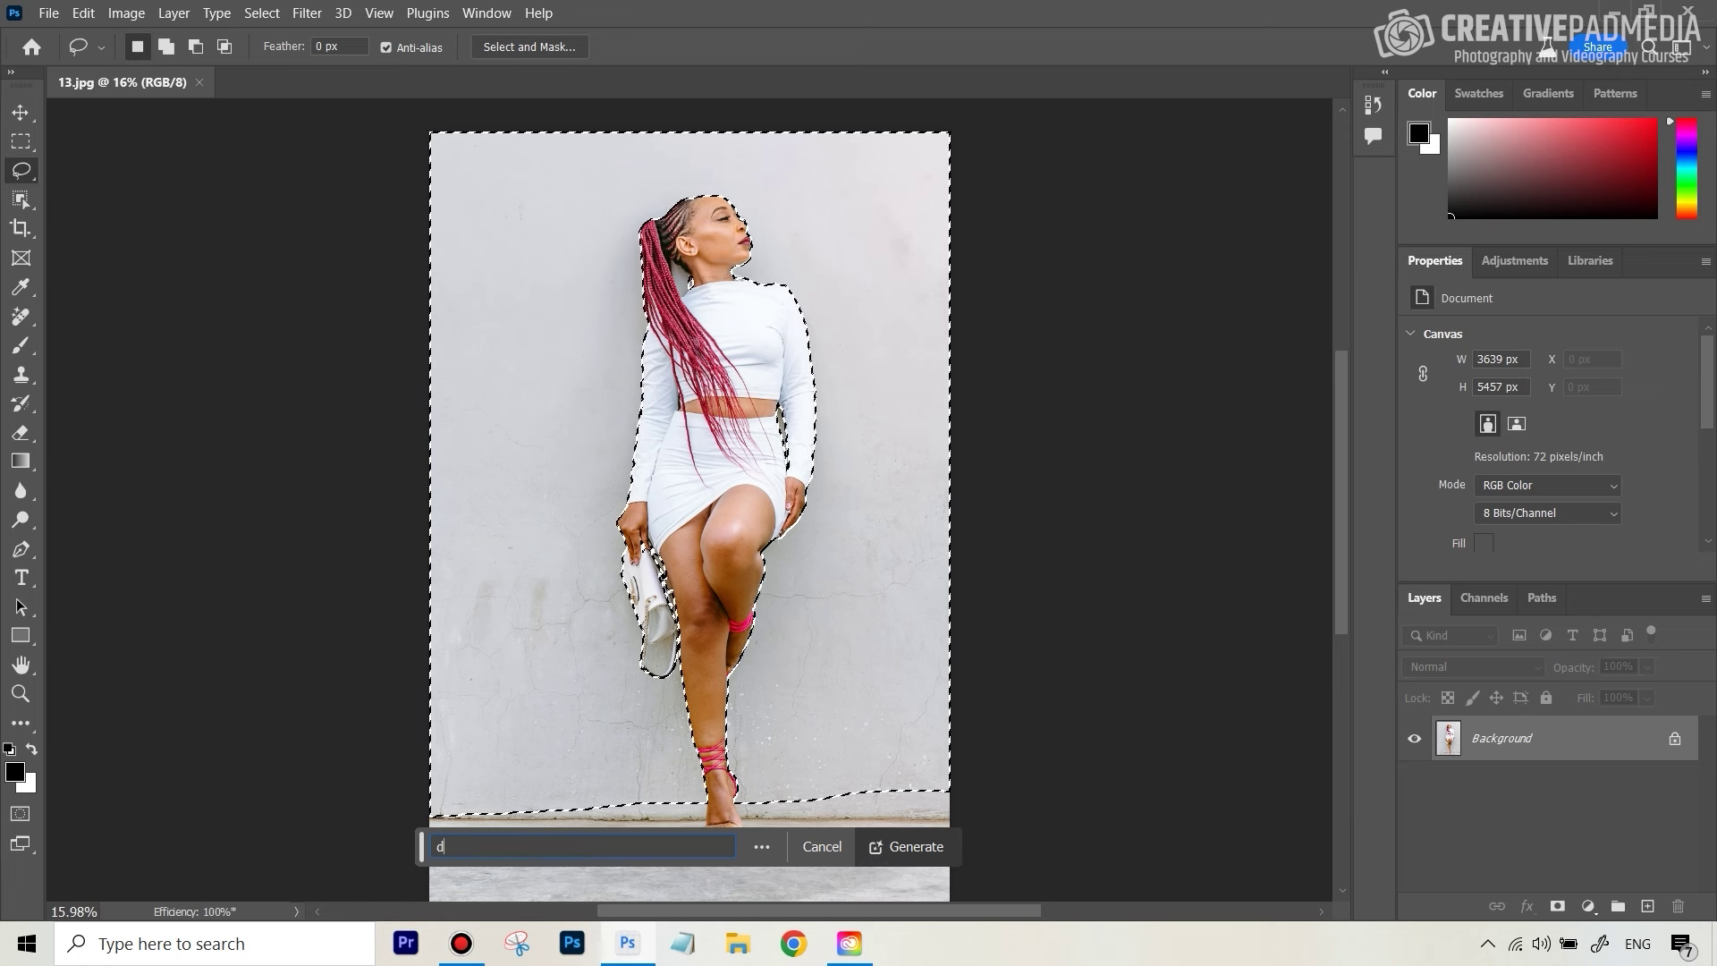
{"action": "type", "text": "rawing on th"}
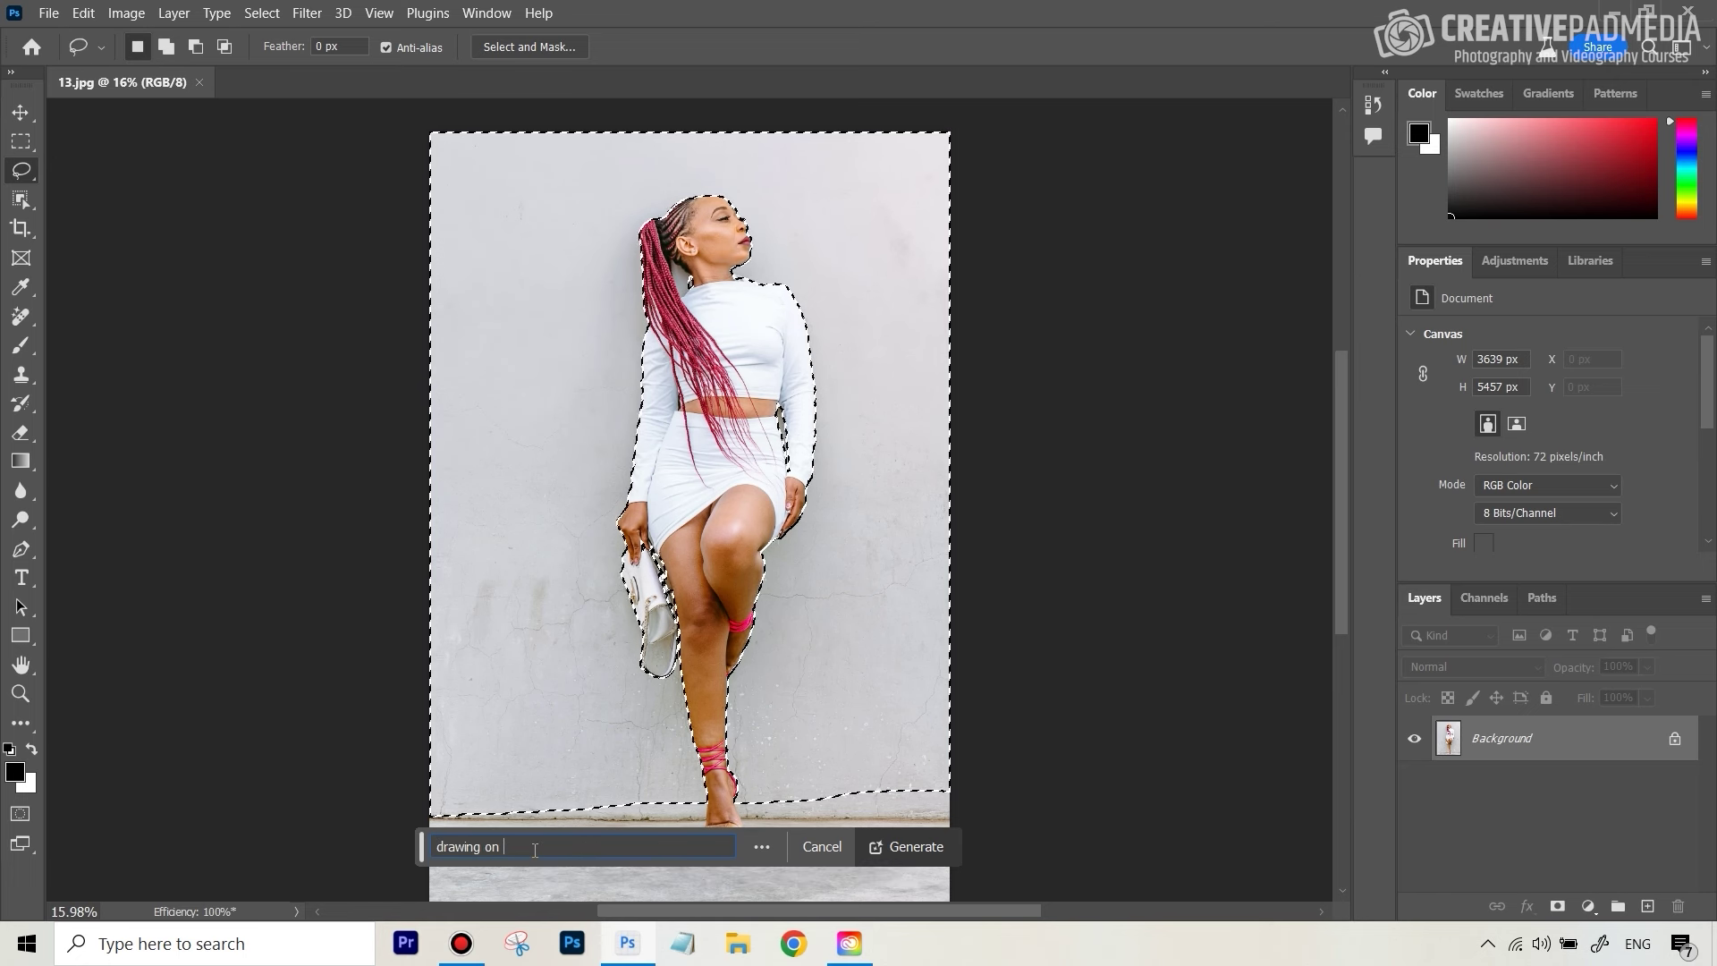
{"action": "key", "text": "BackSpace"}
{"action": "key", "text": "BackSpace"}
{"action": "type", "text": "wall"}
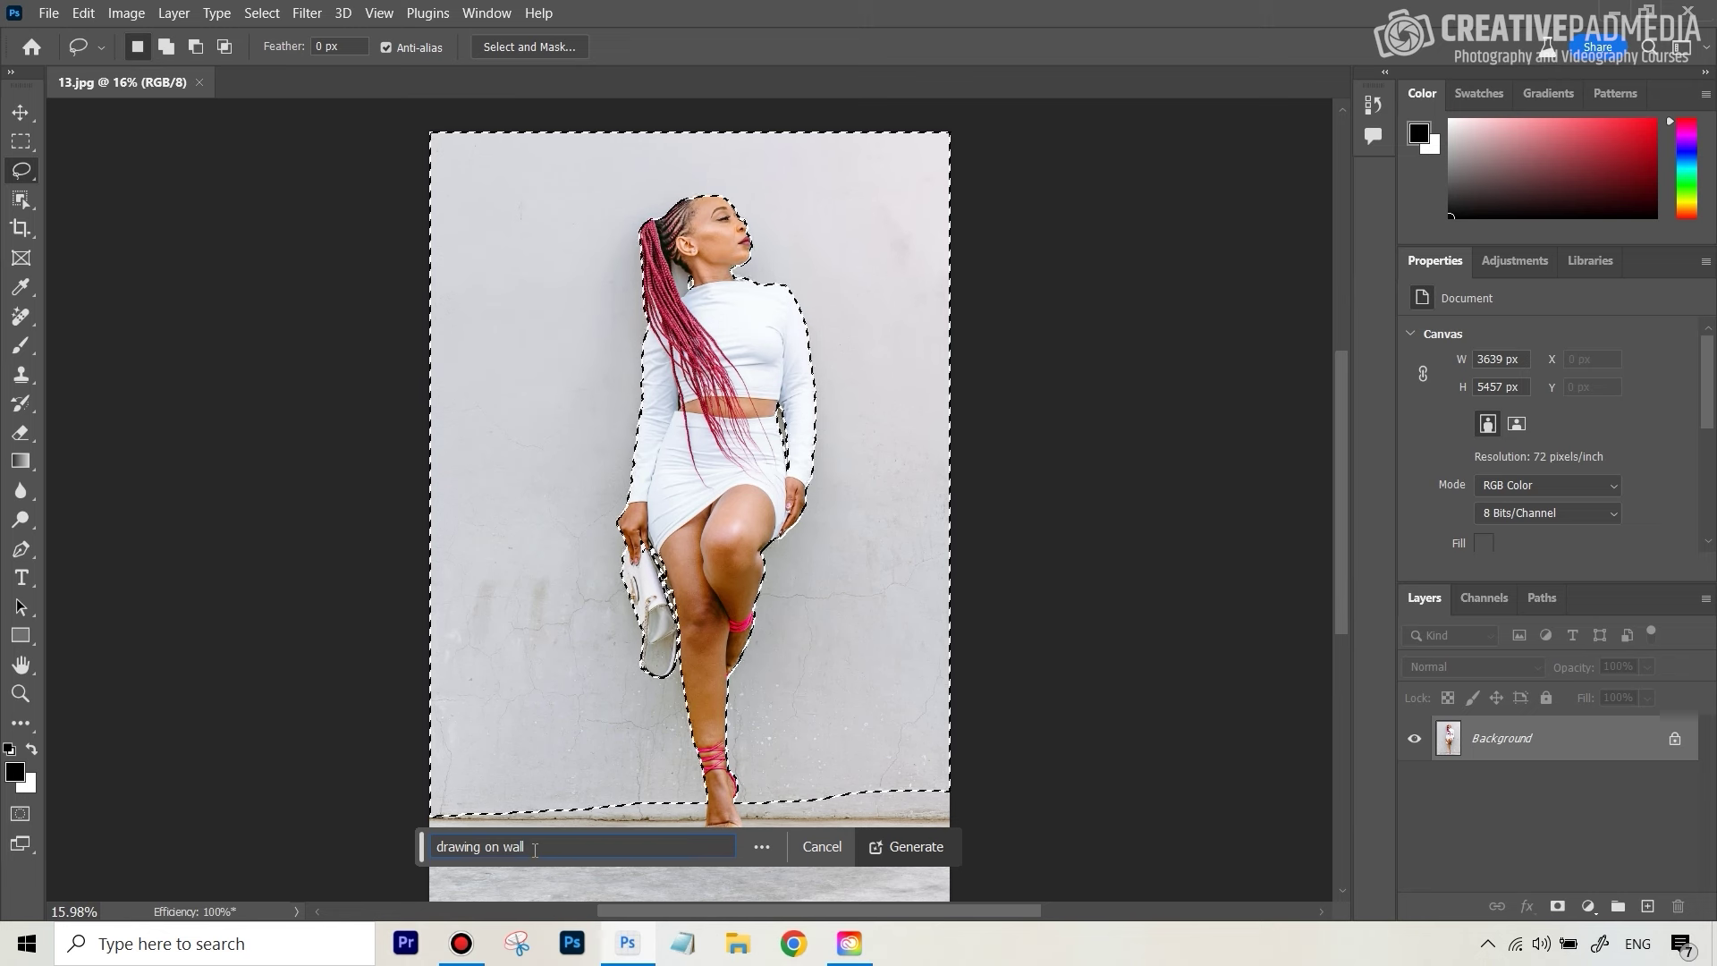
{"action": "key", "text": "Return"}
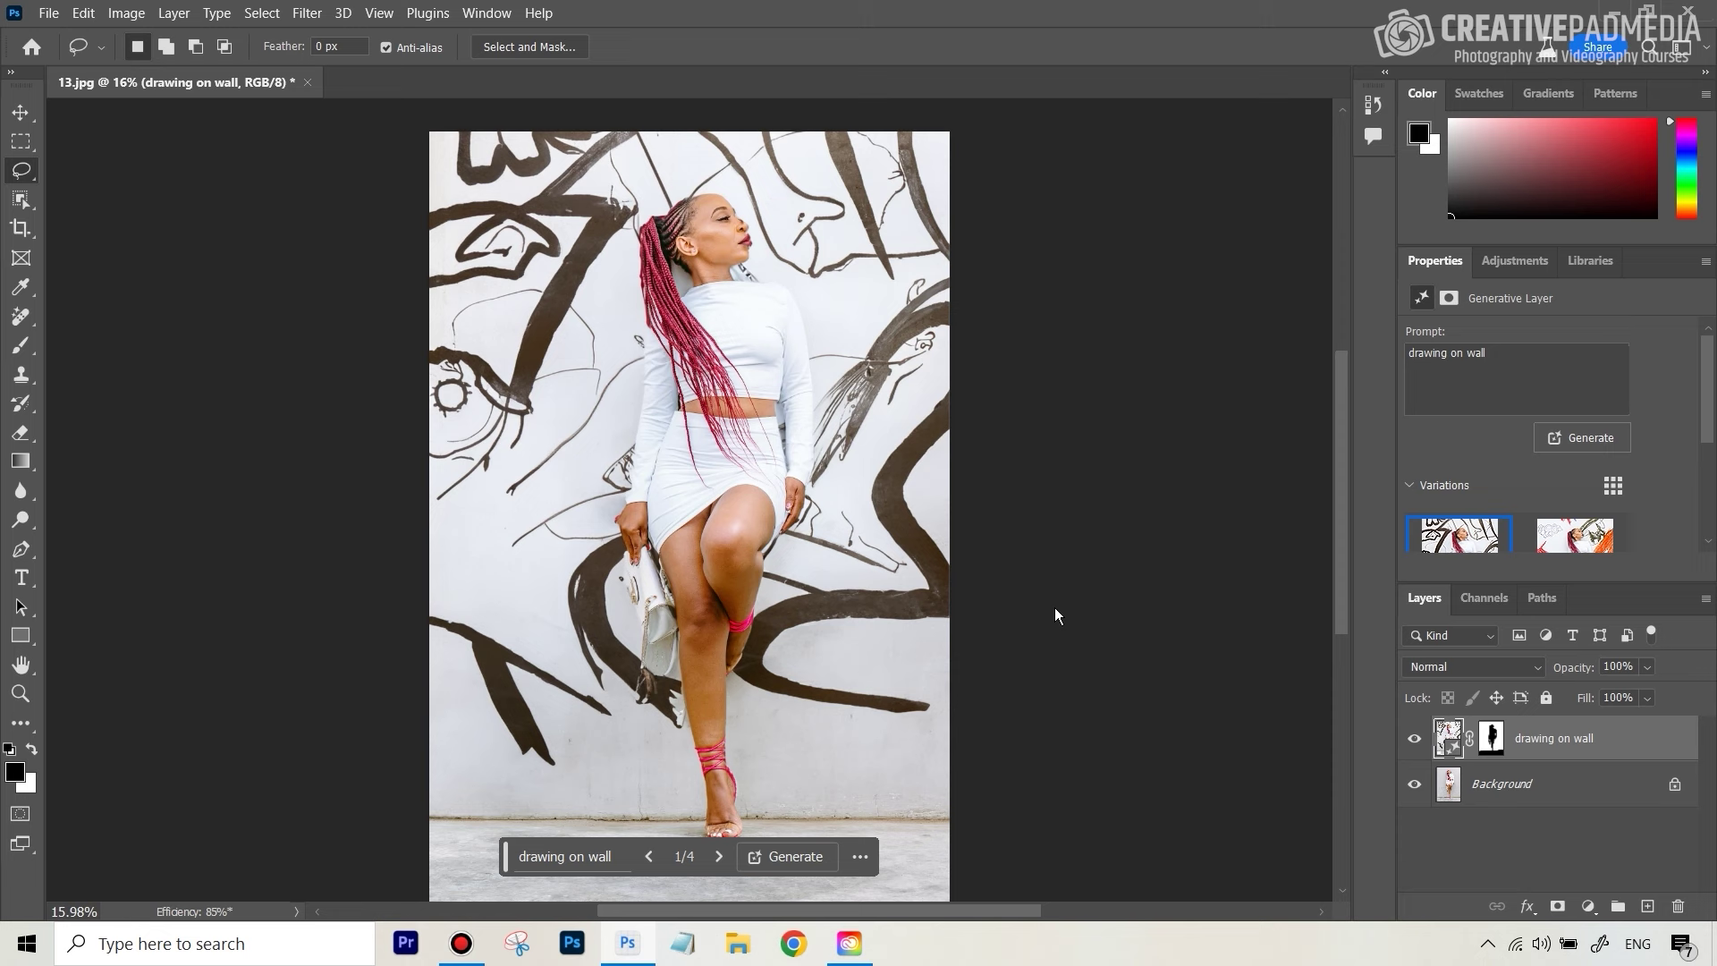
Compare the four drawing variations in grid view, choosing the black line-drawing one.
{"action": "left_click", "coordinate": [1613, 486]}
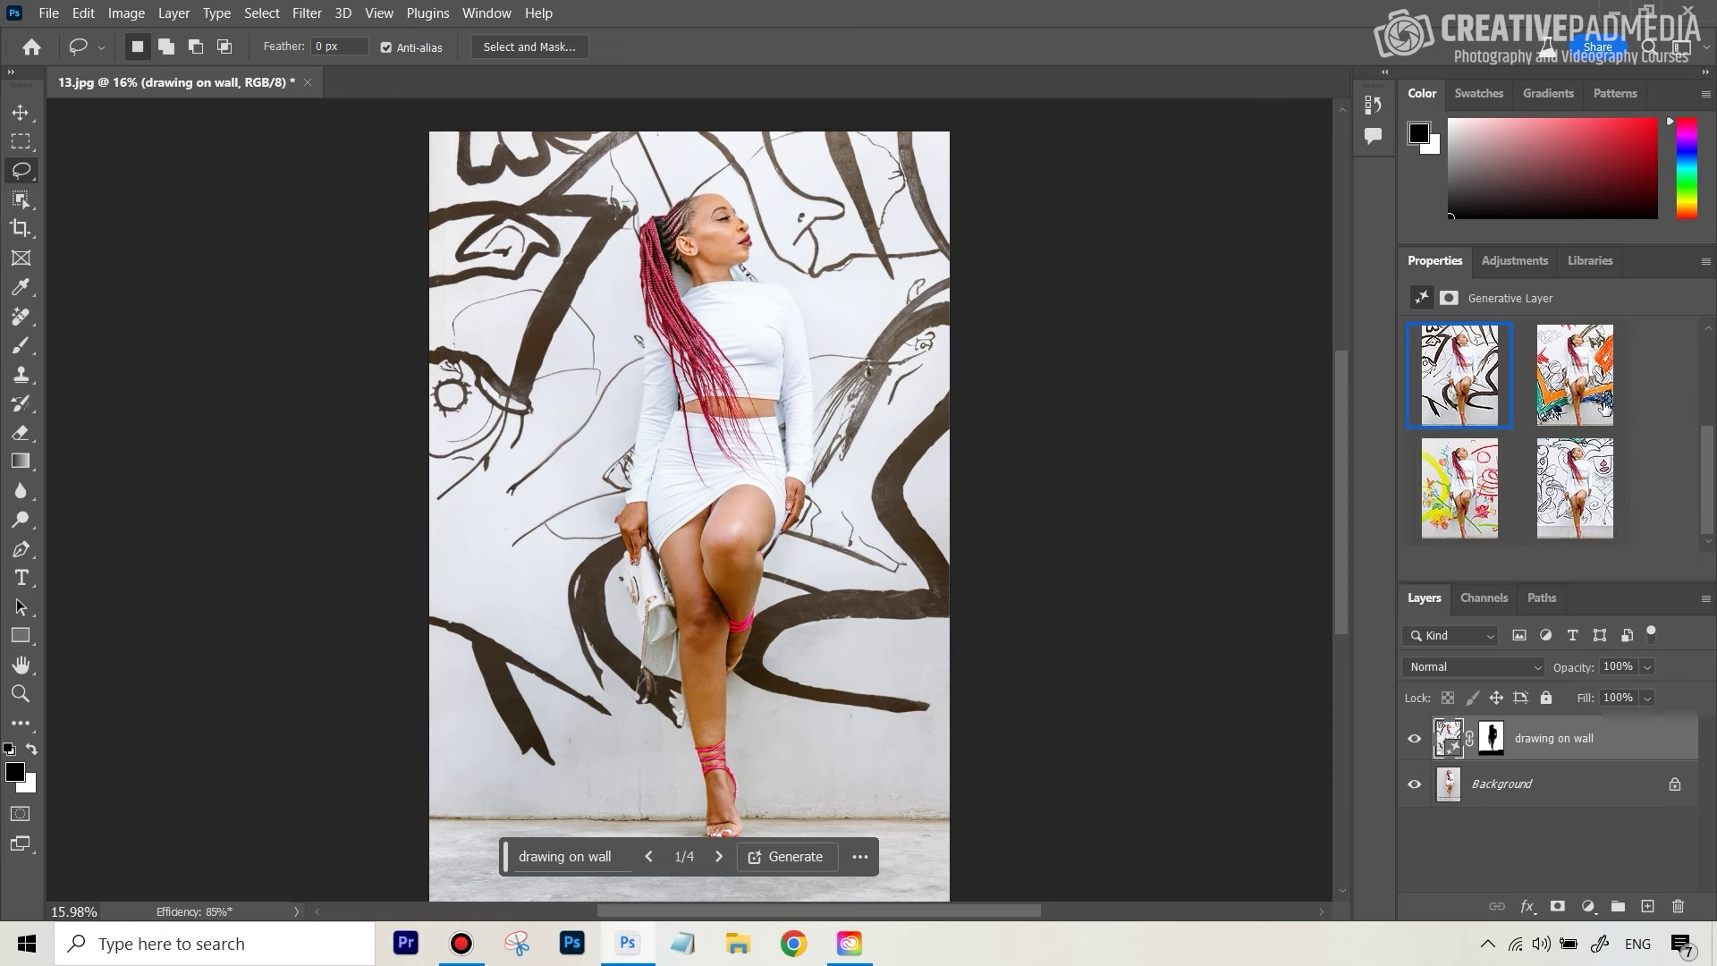
{"action": "left_click", "coordinate": [1580, 397]}
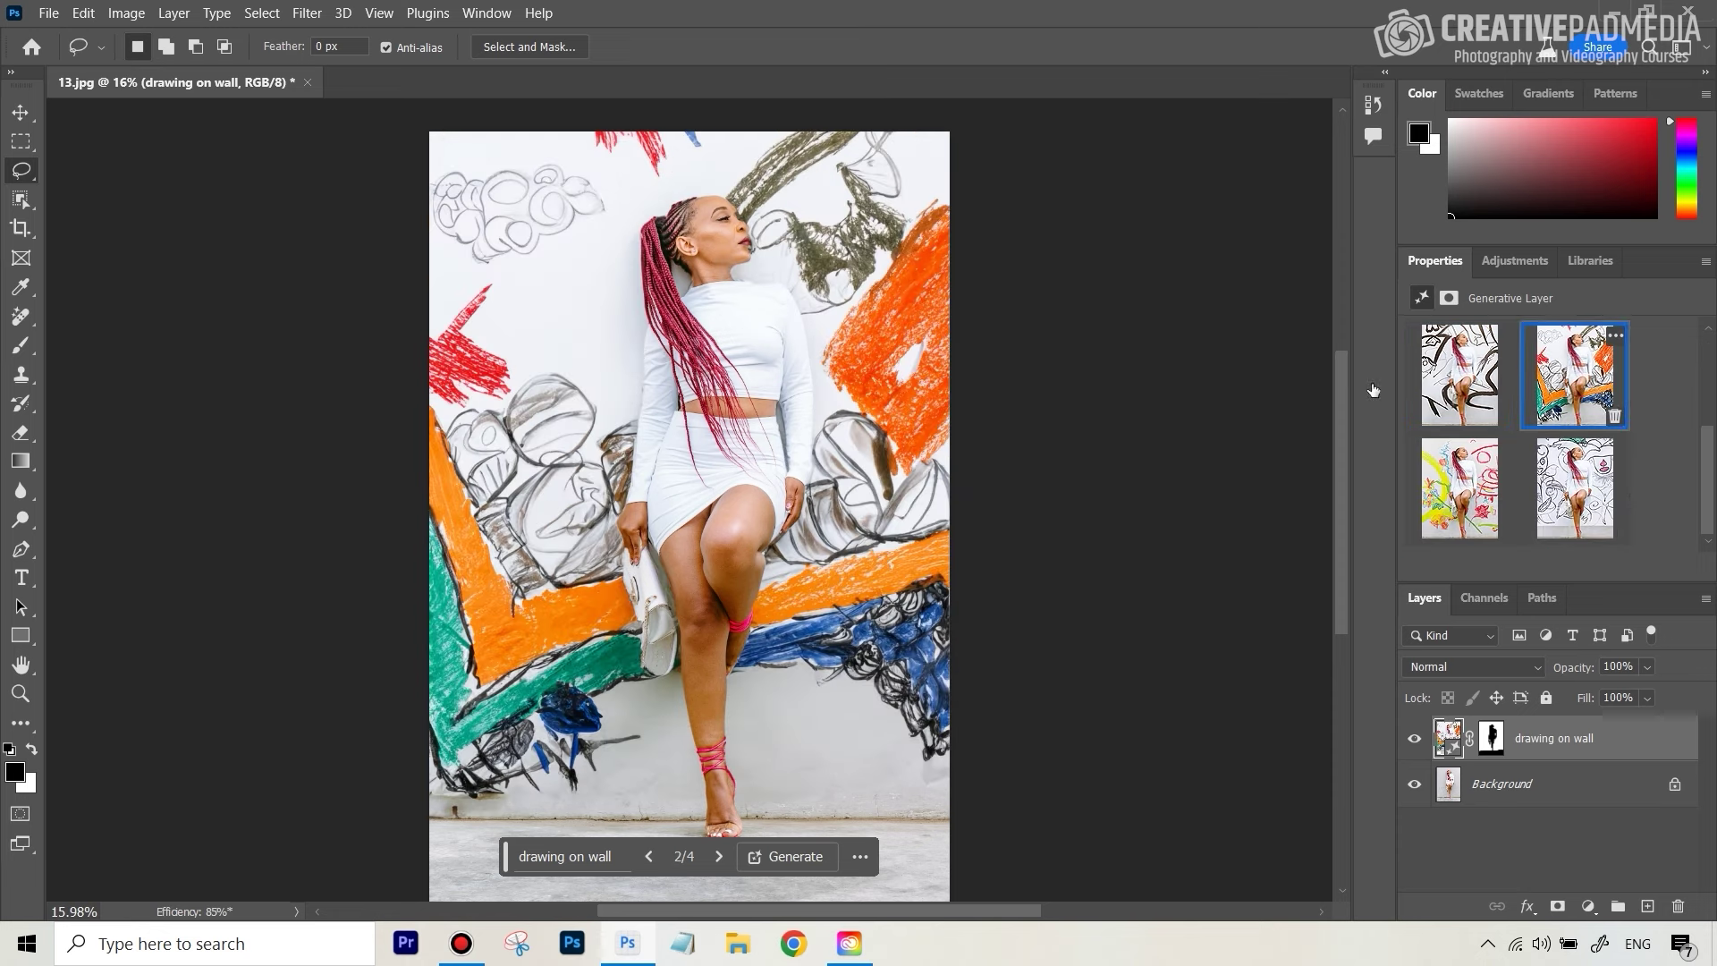
{"action": "mouse_move", "coordinate": [1450, 491]}
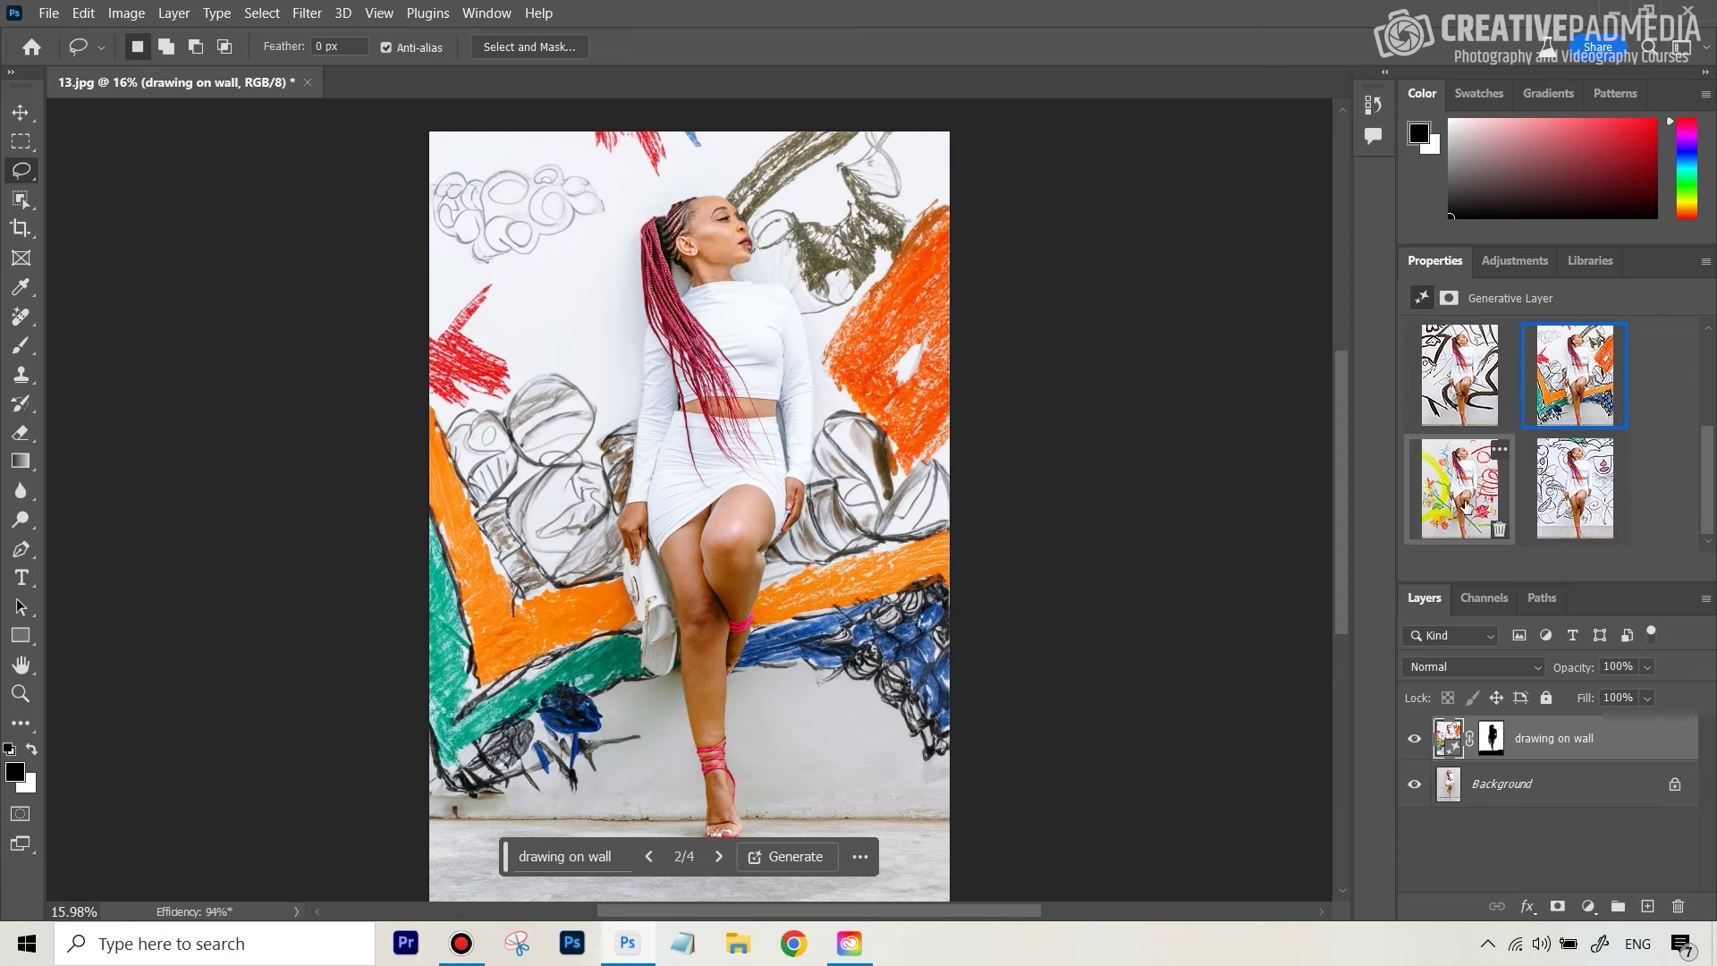
{"action": "left_click", "coordinate": [1449, 487]}
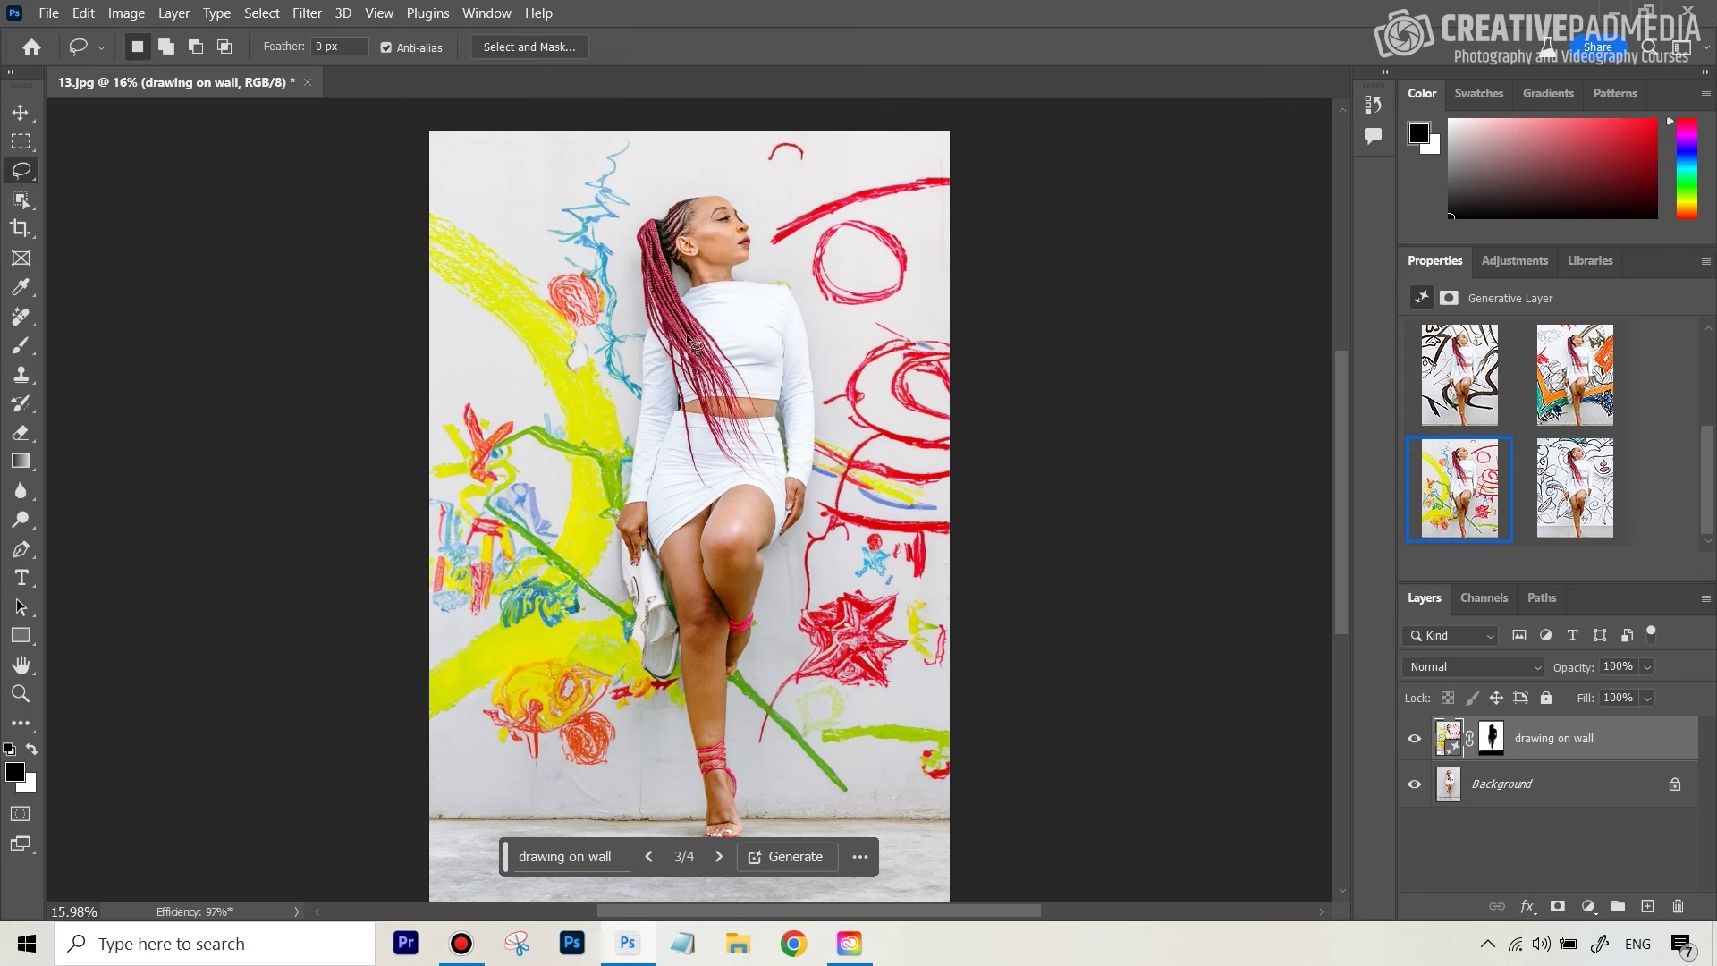
{"action": "left_click", "coordinate": [1597, 487]}
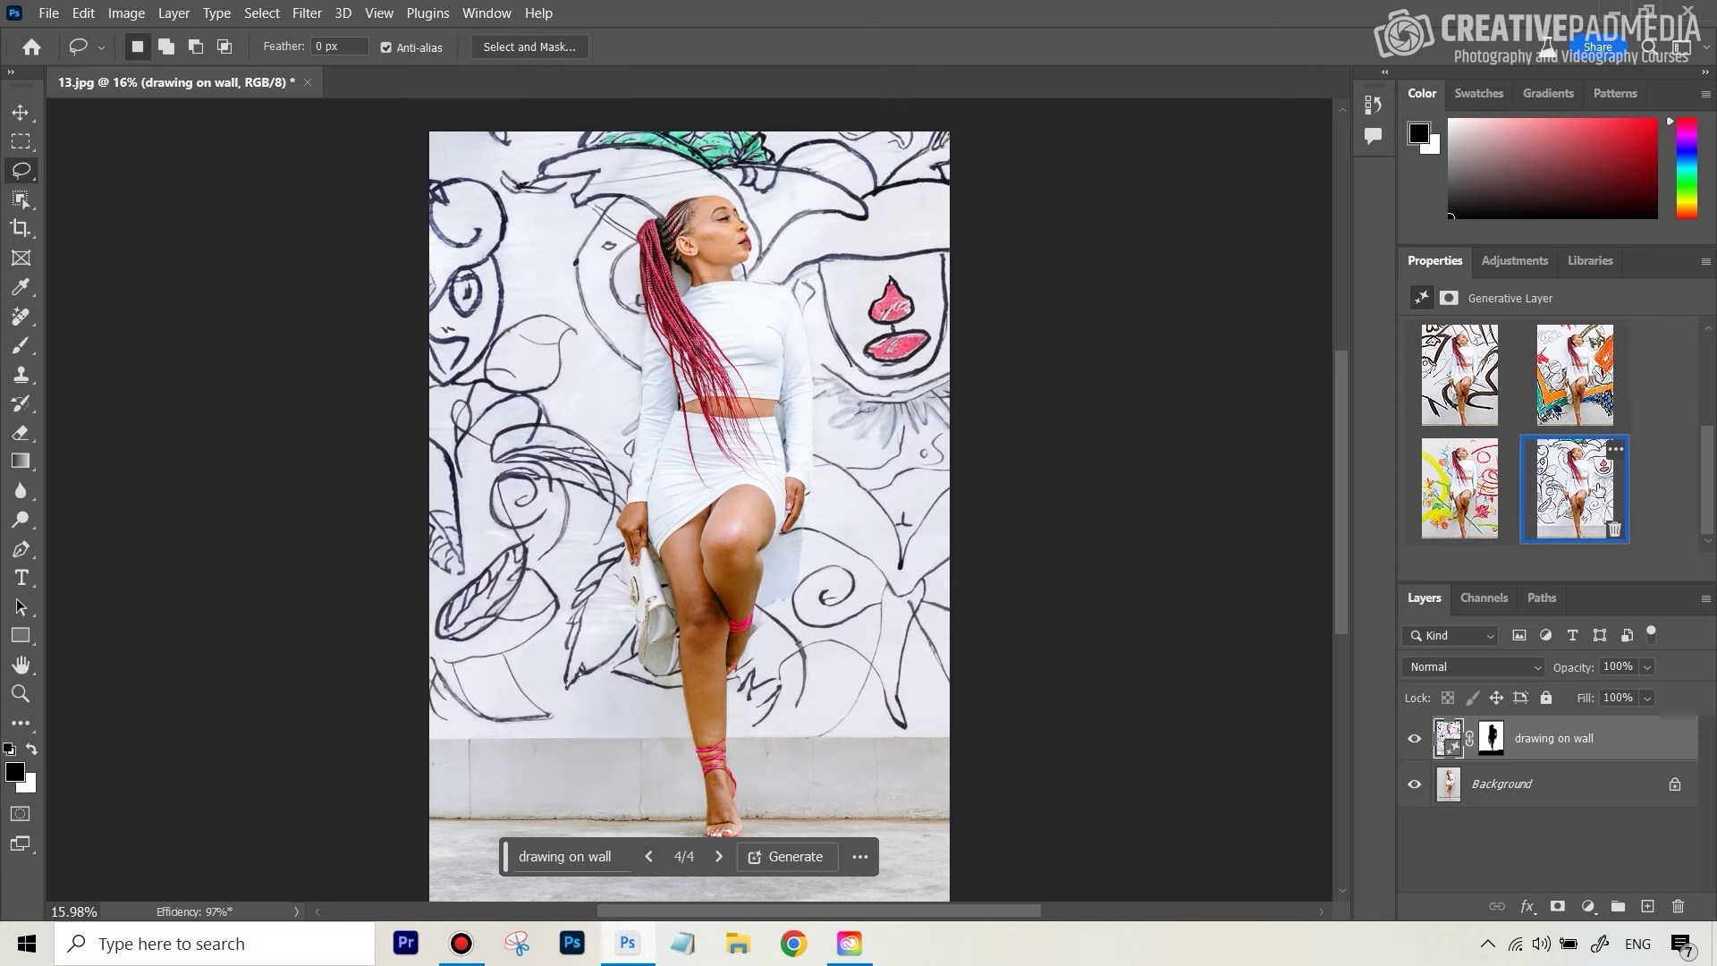
Look over the File menu's export options, then close it without exporting.
{"action": "left_click", "coordinate": [49, 12]}
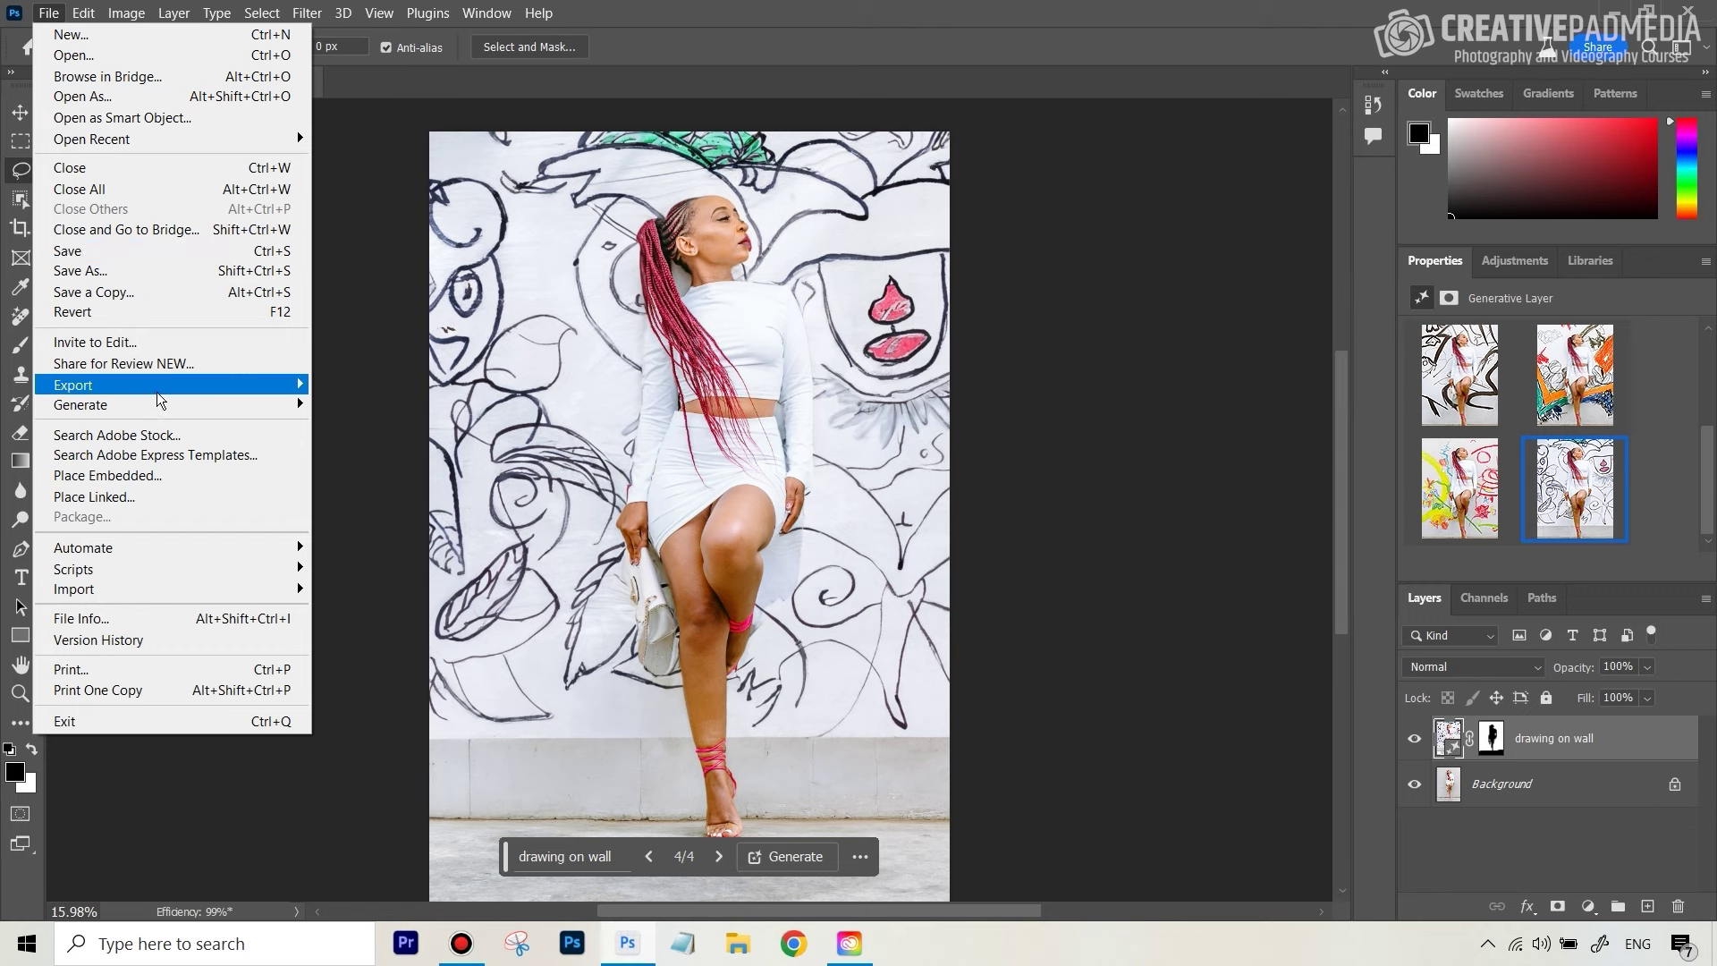
{"action": "mouse_move", "coordinate": [161, 400]}
{"action": "left_click", "coordinate": [1341, 379]}
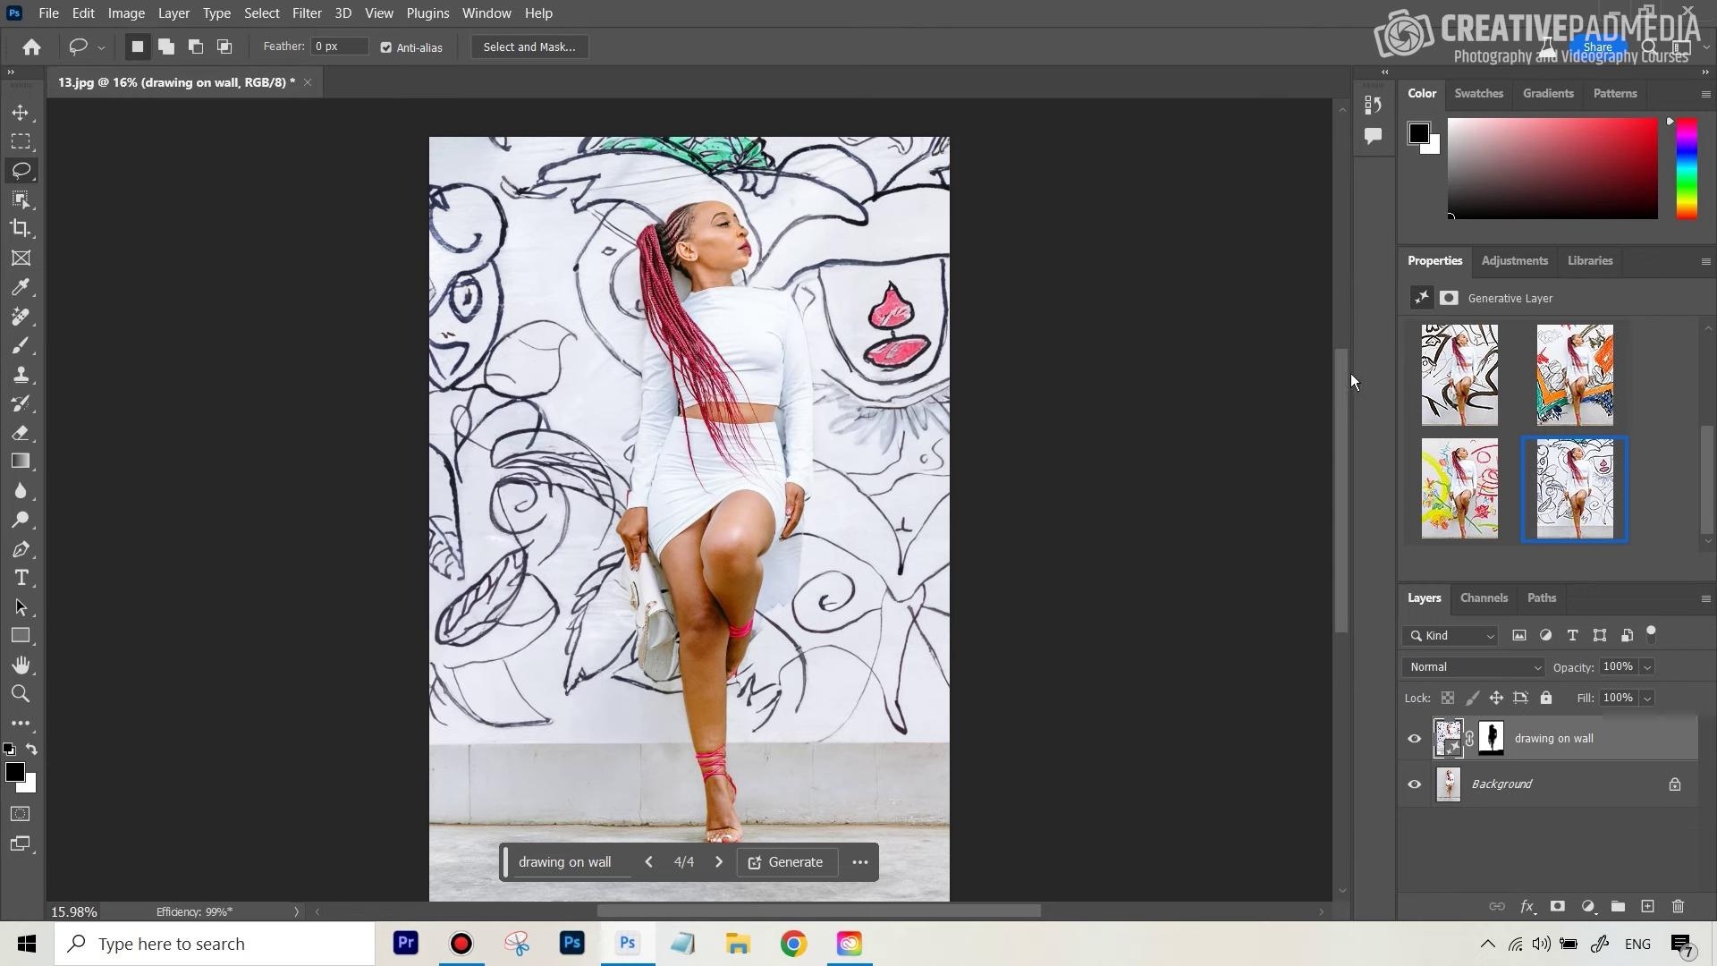
{"action": "mouse_move", "coordinate": [1538, 407]}
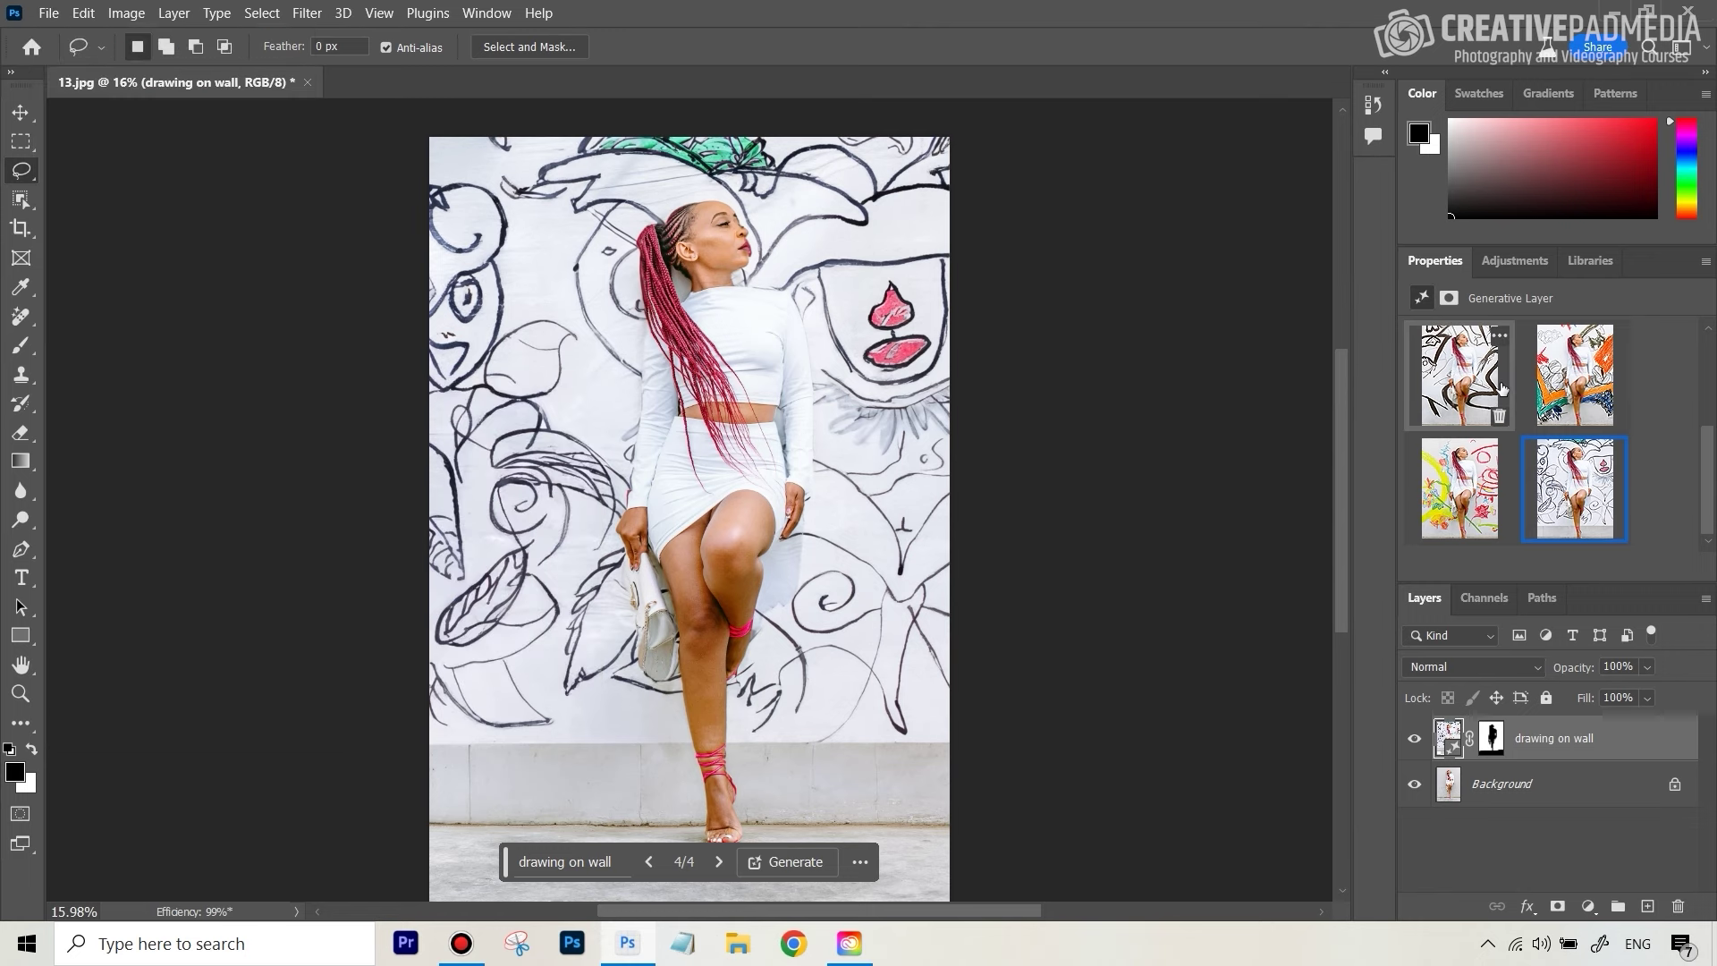